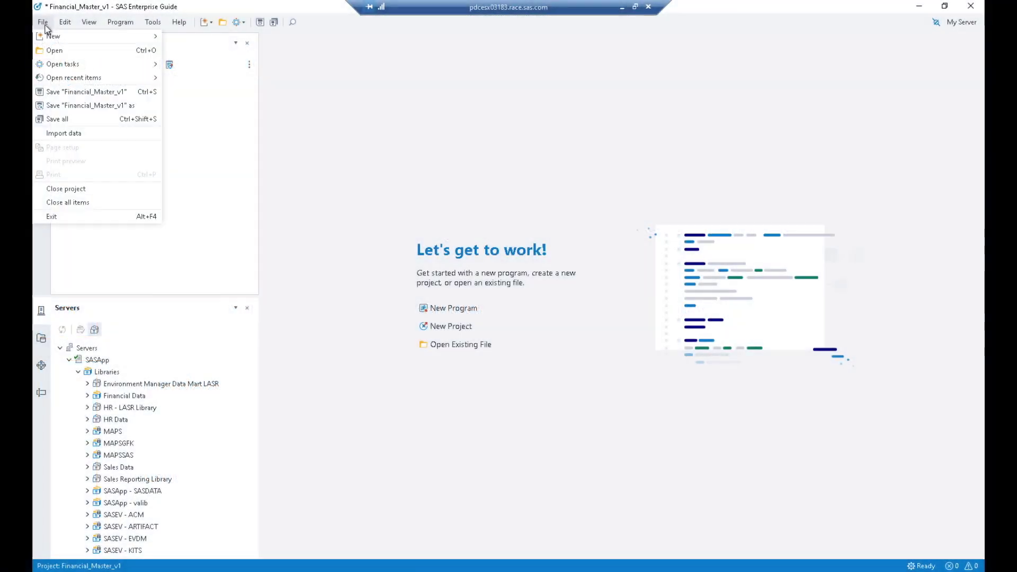
Open the recent Financial_Master_v1.egp project and its Import Data process flow.
{"action": "mouse_move", "coordinate": [82, 79]}
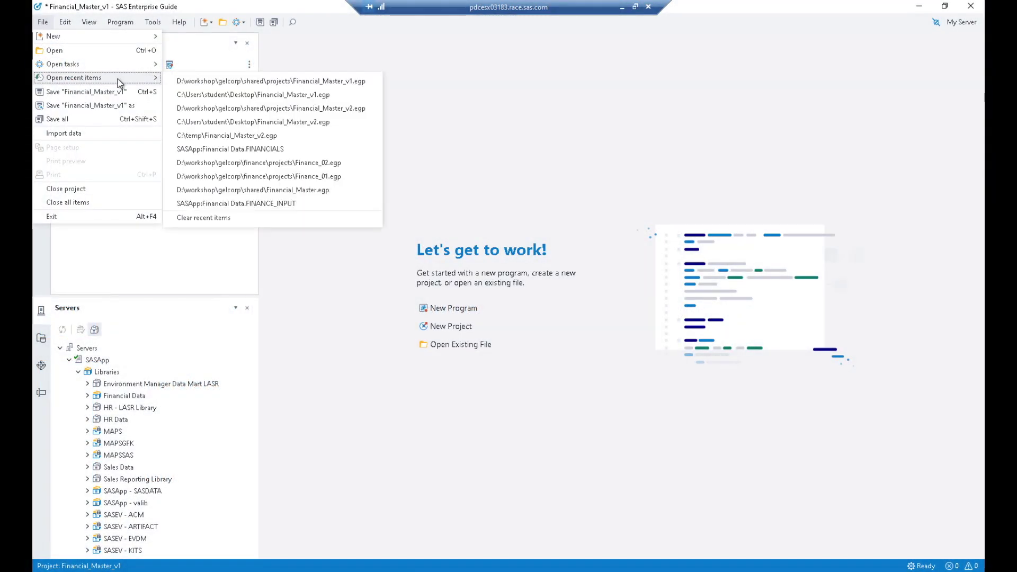
{"action": "left_click", "coordinate": [212, 82]}
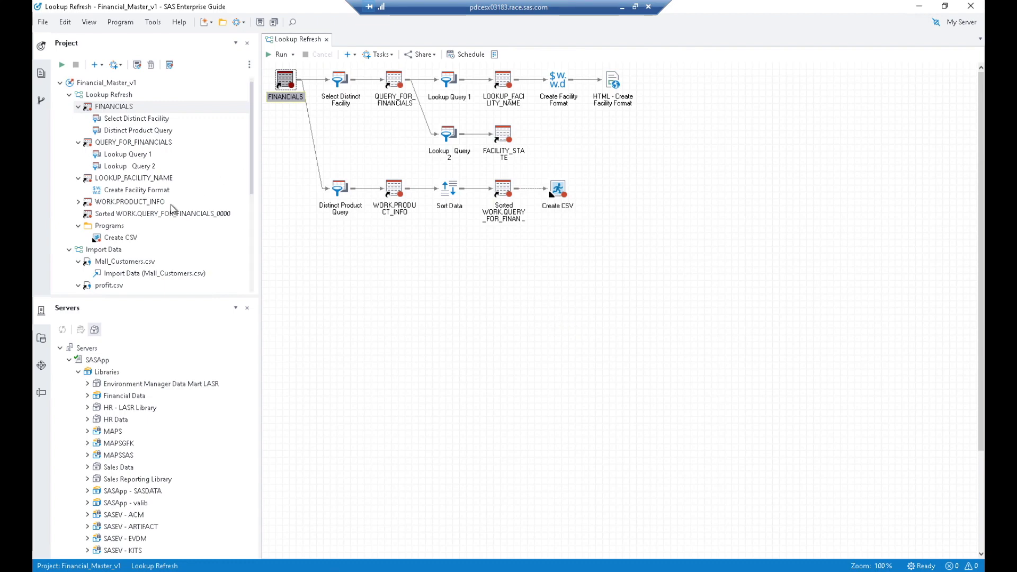
{"action": "double_click", "coordinate": [122, 254]}
{"action": "left_click", "coordinate": [123, 262]}
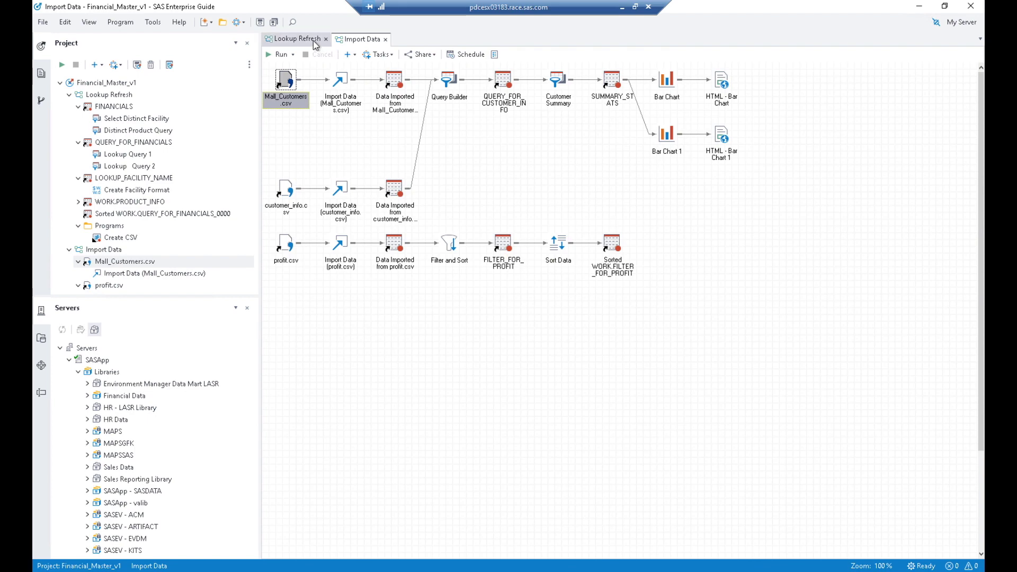
Inspect the Lookup Refresh flow's nodes, then return to Import Data's Mall_Customers.csv node.
{"action": "left_click", "coordinate": [297, 38]}
{"action": "left_click", "coordinate": [291, 81]}
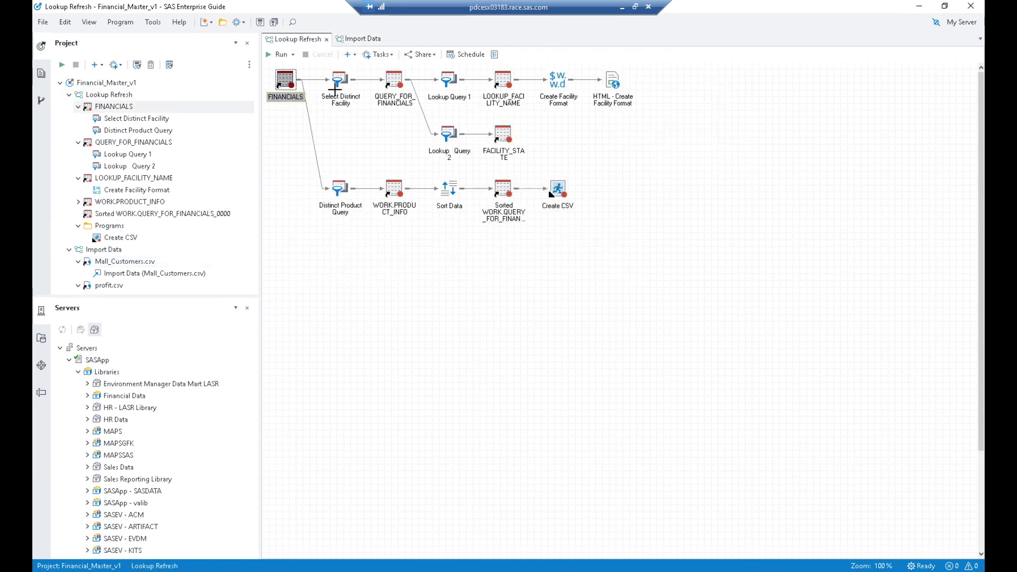
{"action": "left_click", "coordinate": [338, 85]}
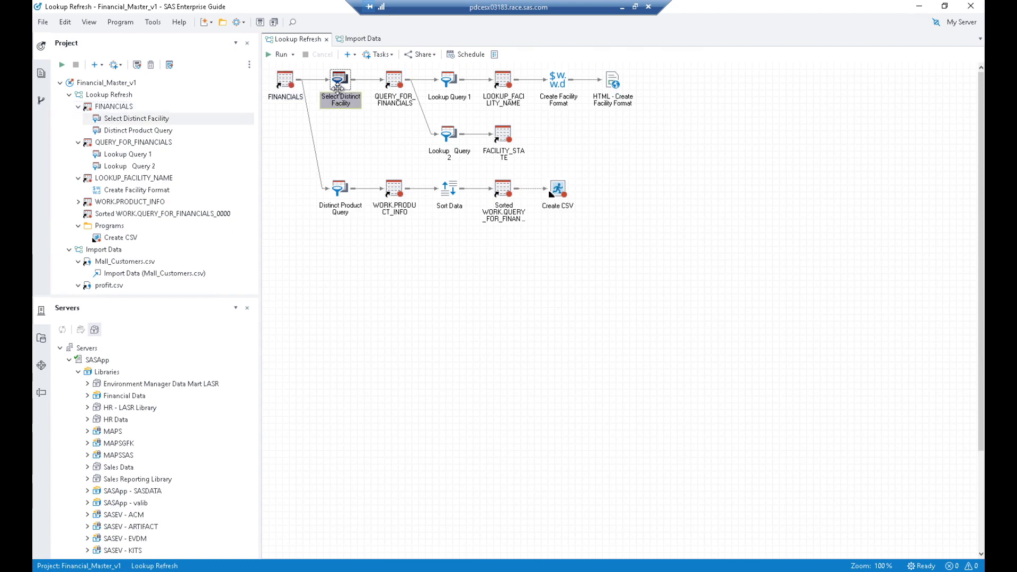
{"action": "left_click", "coordinate": [439, 85]}
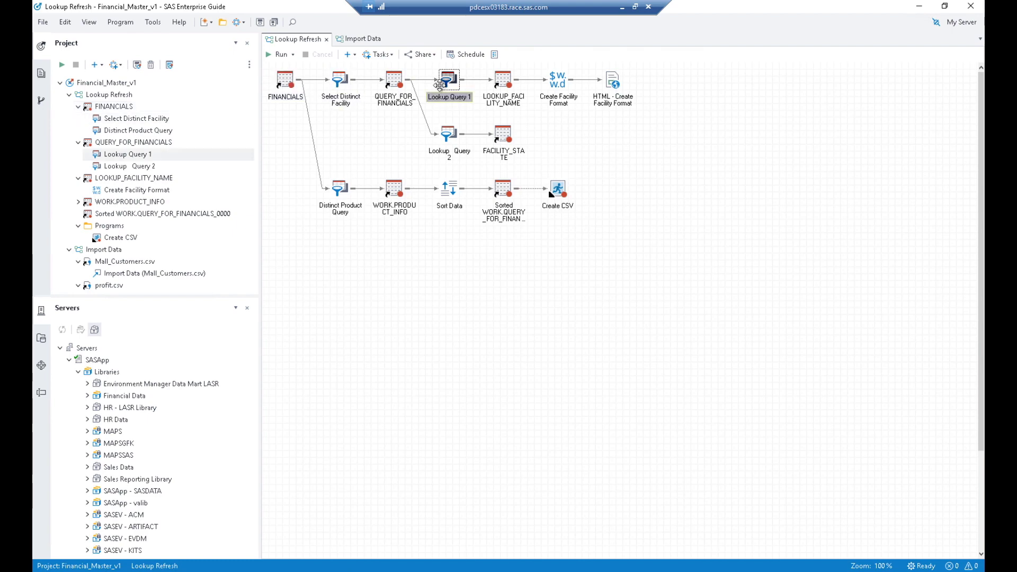
{"action": "left_click", "coordinate": [559, 91]}
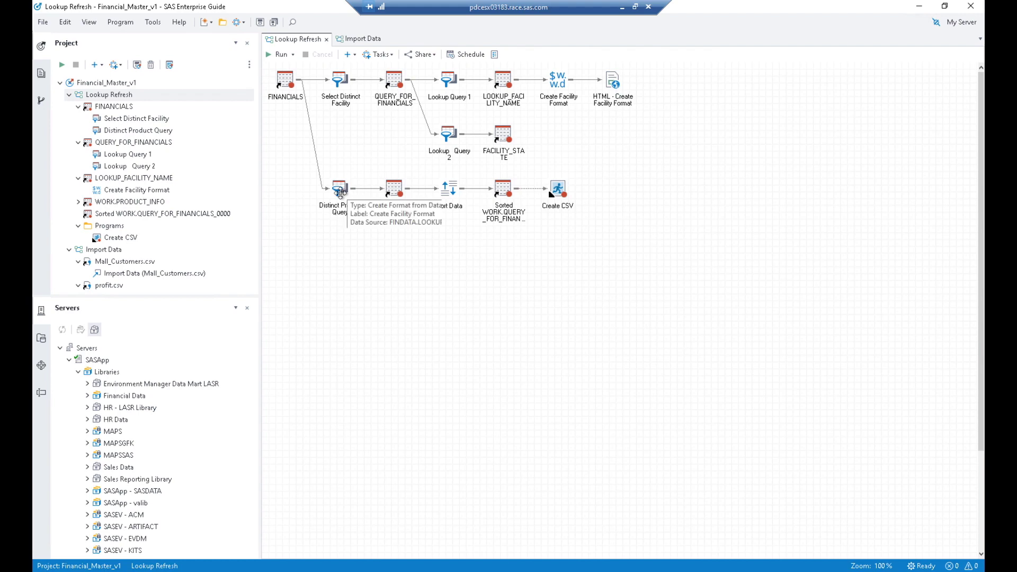
{"action": "left_click", "coordinate": [352, 195]}
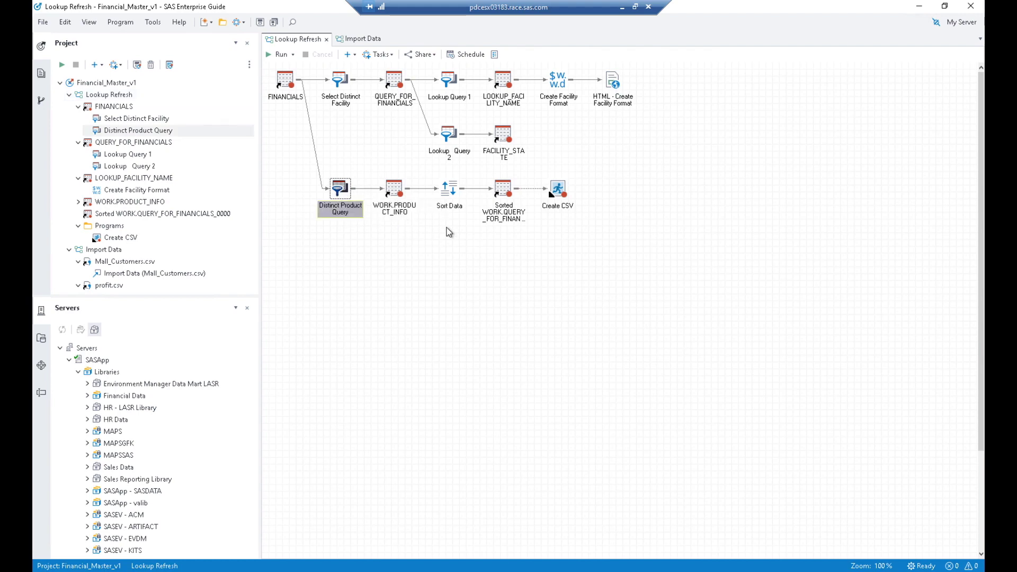
{"action": "left_click", "coordinate": [458, 192]}
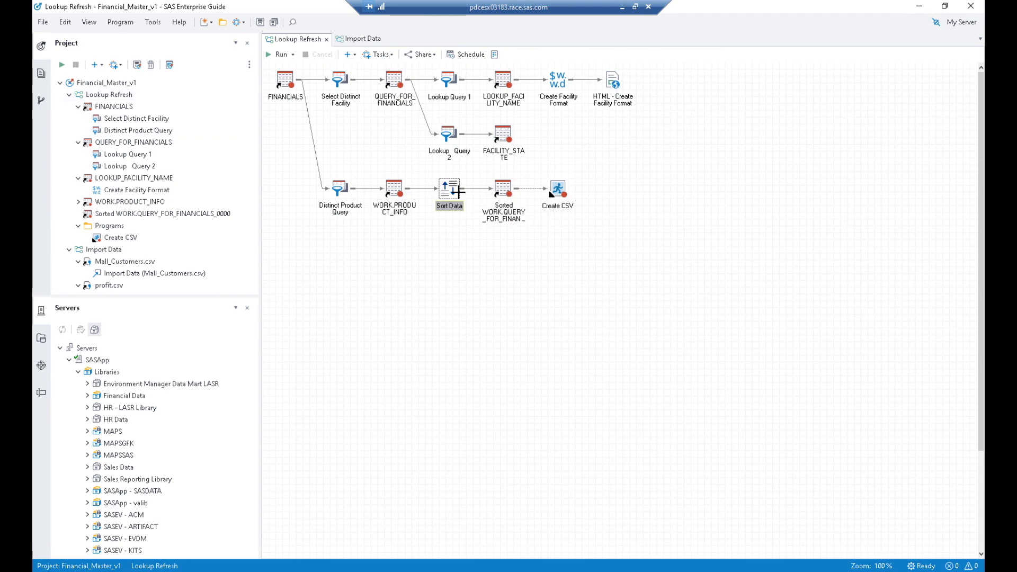
{"action": "left_click", "coordinate": [557, 190]}
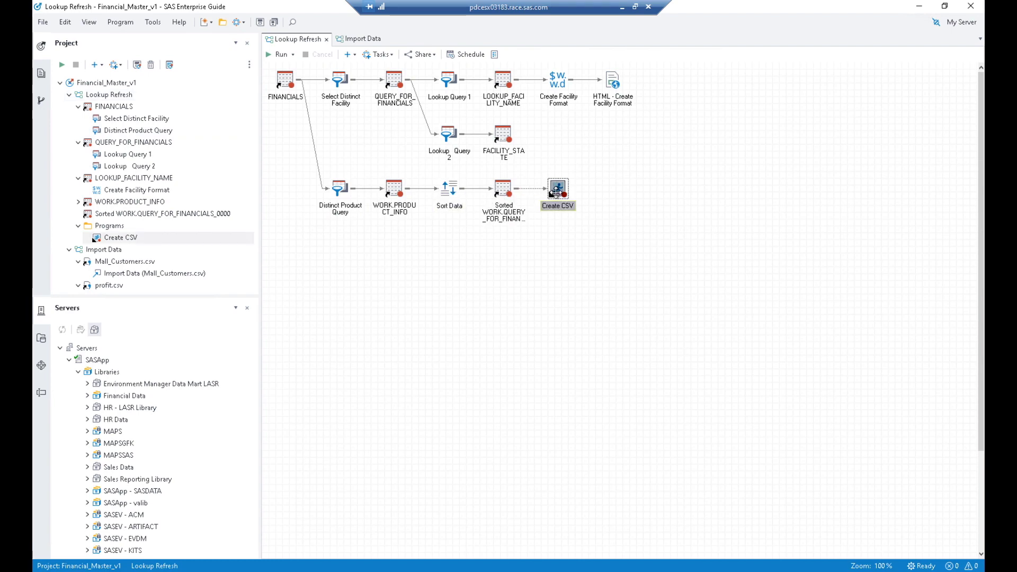
{"action": "left_click", "coordinate": [374, 43]}
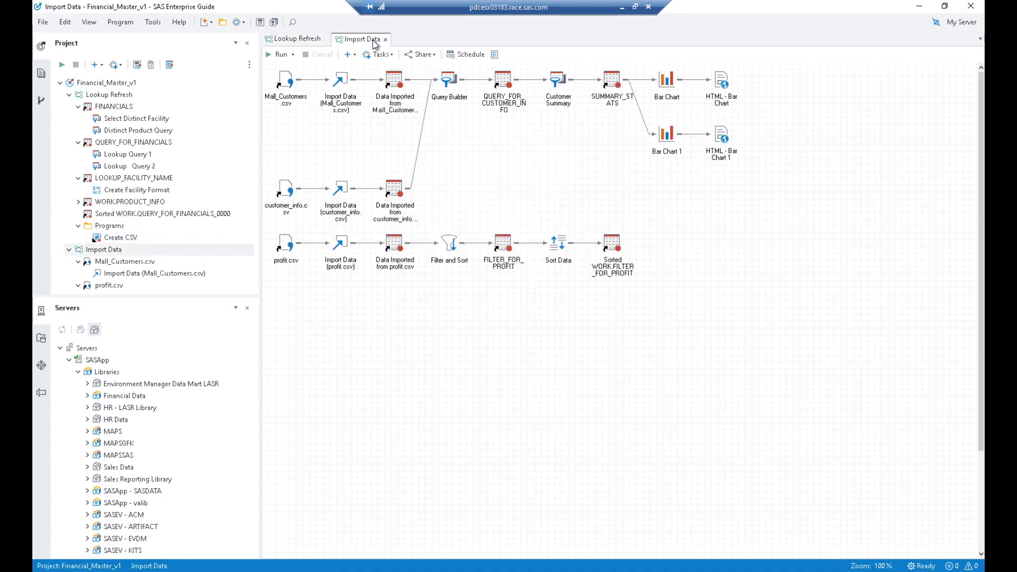
{"action": "left_click", "coordinate": [286, 84]}
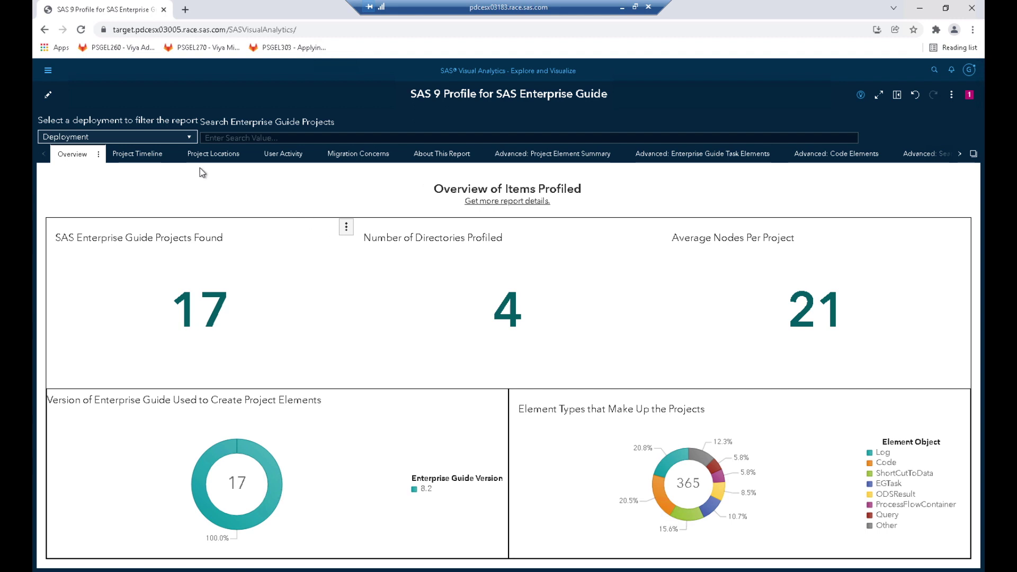
Compare the Project Locations and Project Element Summary pages, ending on the 17 project locations.
{"action": "left_click", "coordinate": [214, 155]}
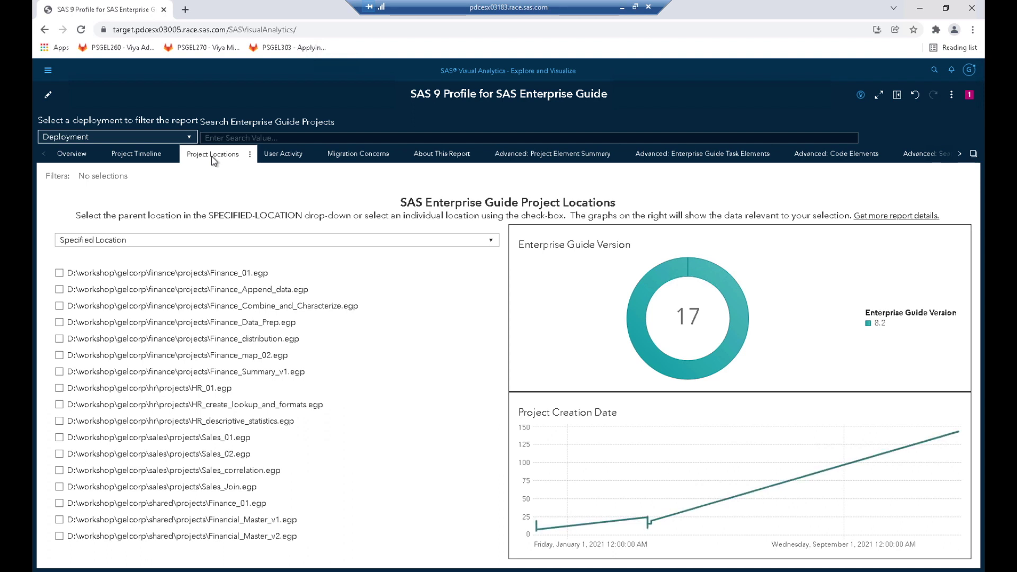
{"action": "left_click", "coordinate": [531, 163]}
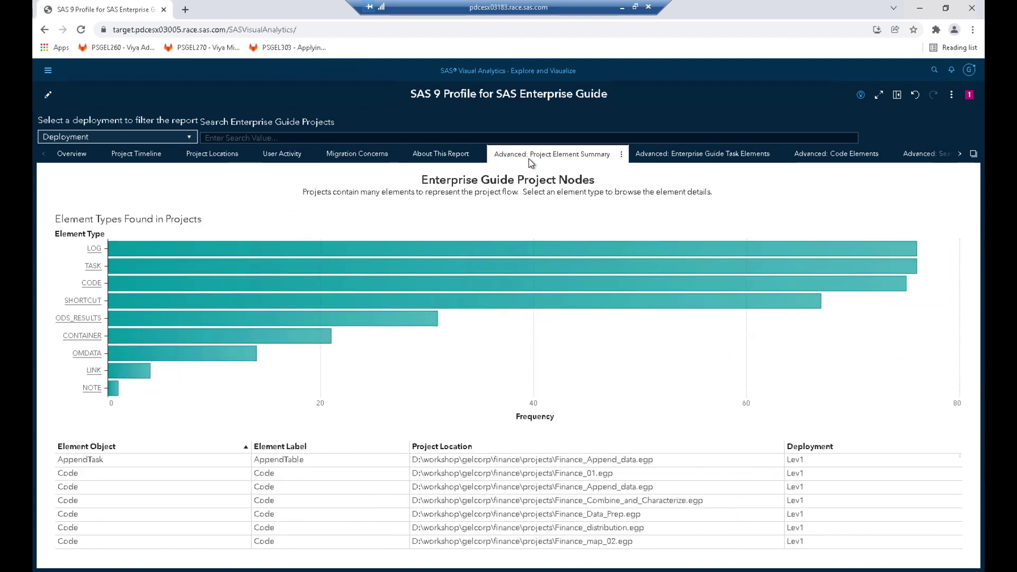
{"action": "left_click", "coordinate": [222, 164]}
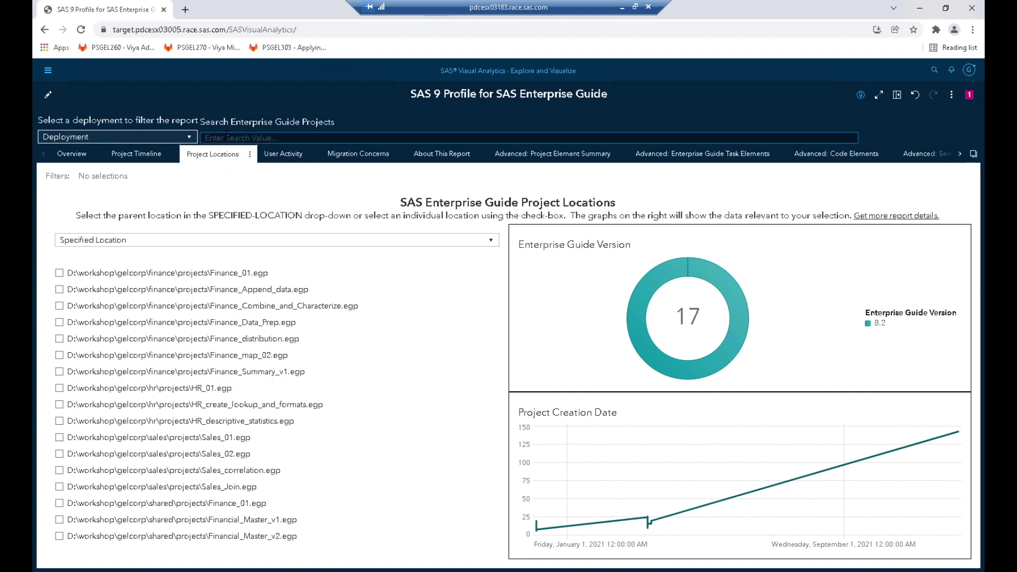
Search for Financial_Master_v1 and view its Migration Concerns page showing the Links issue.
{"action": "type", "text": "Financial_"}
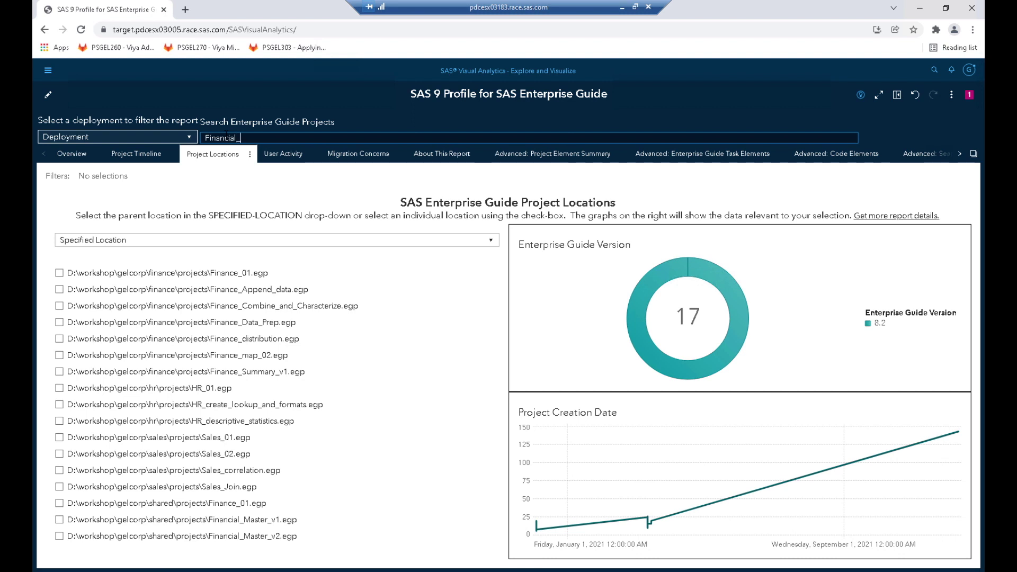
{"action": "type", "text": "Master_v1"}
{"action": "key", "text": "Return"}
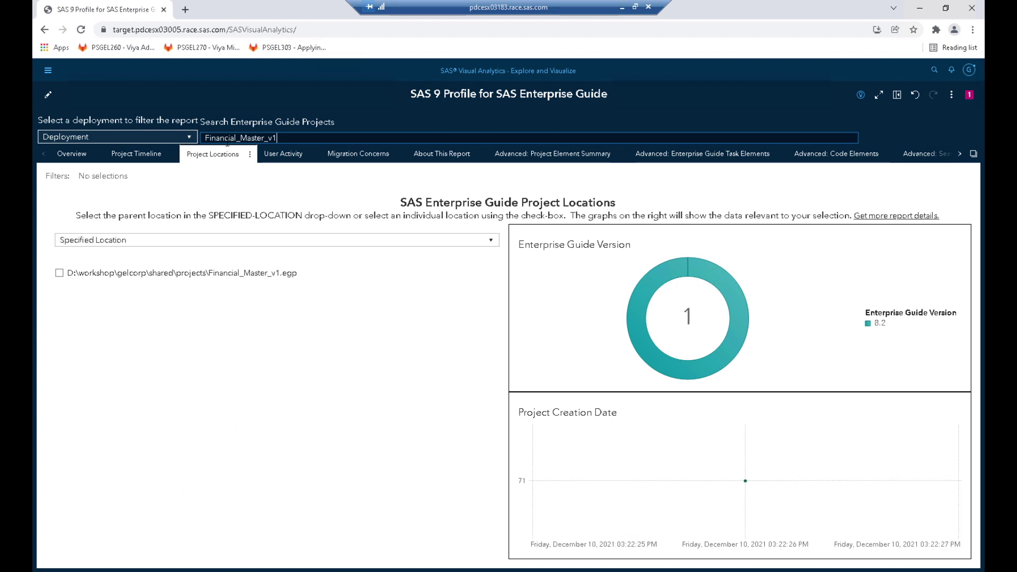
{"action": "left_click", "coordinate": [339, 159]}
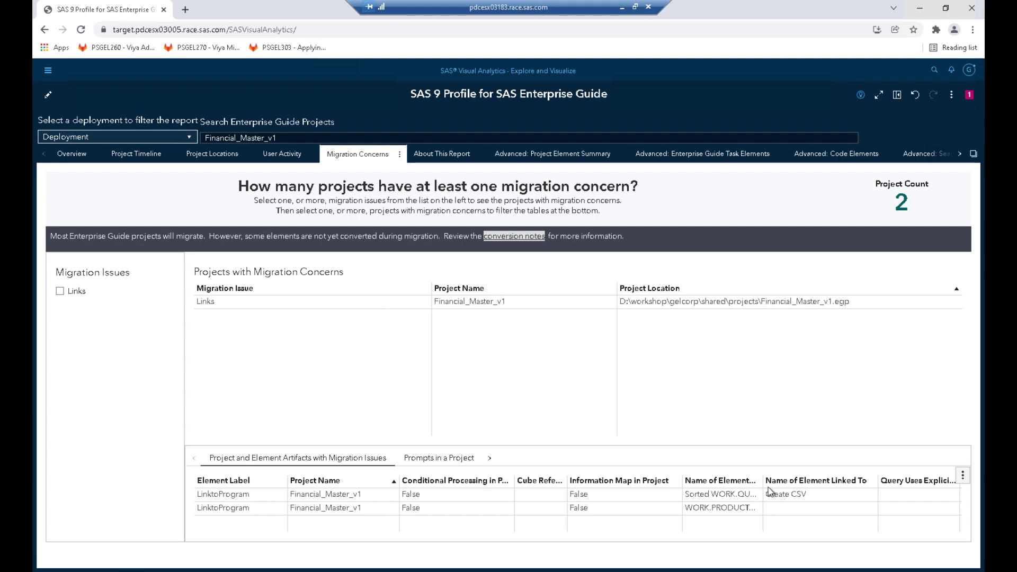
{"action": "left_click", "coordinate": [508, 239]}
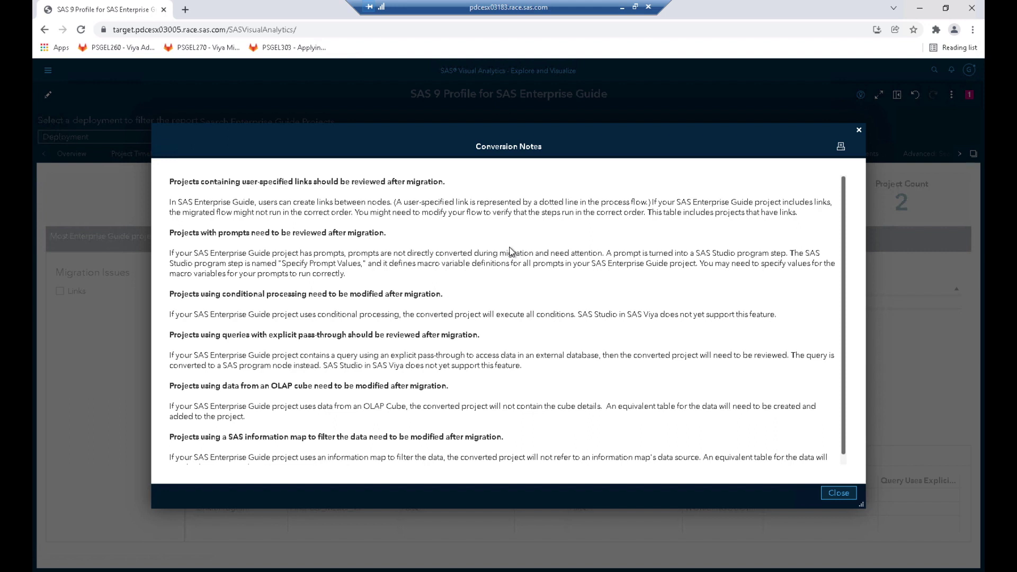
{"action": "scroll", "coordinate": [511, 251], "scroll_direction": "down", "scroll_amount": 1}
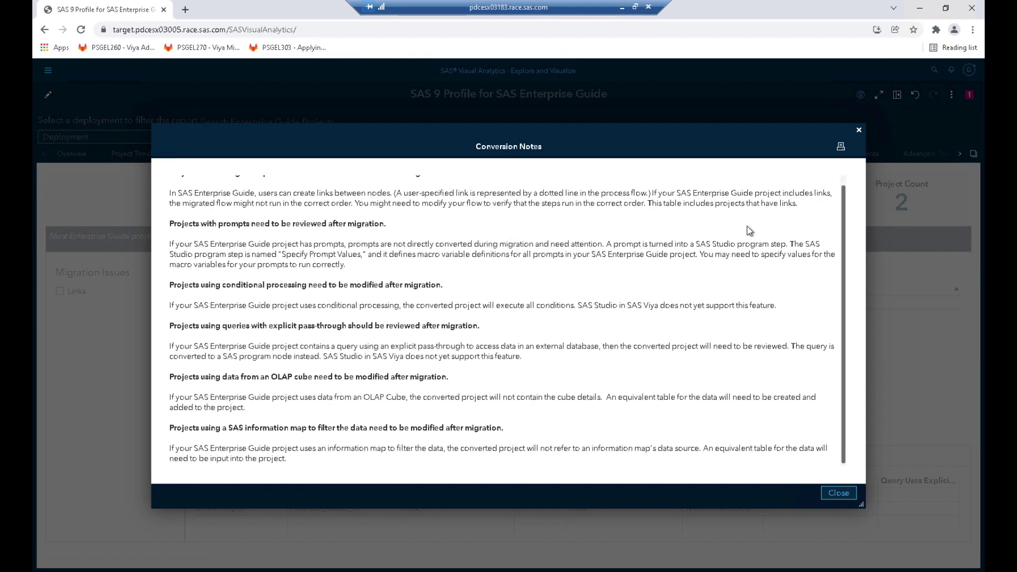
{"action": "left_click", "coordinate": [838, 494]}
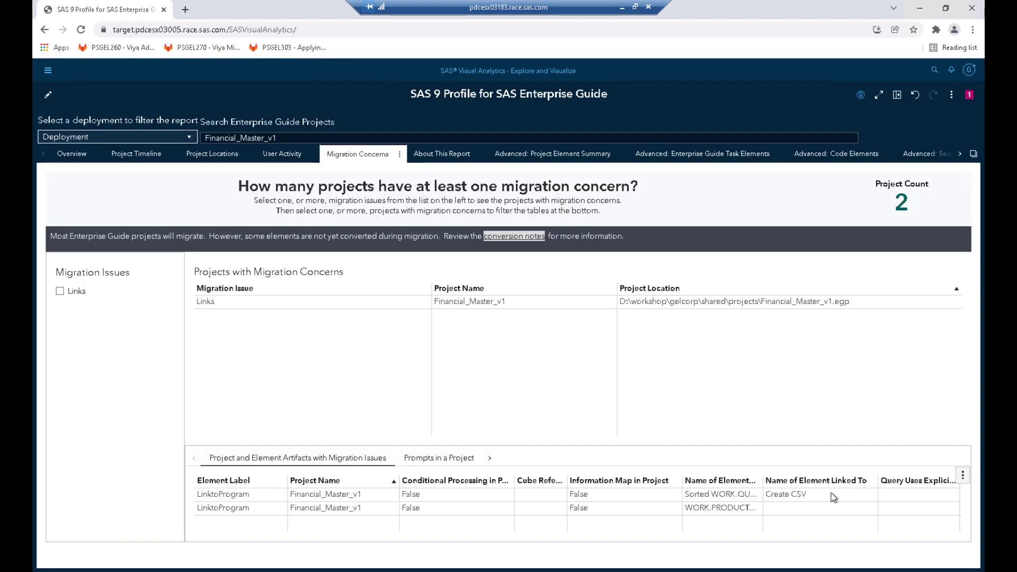
Review the Project Element Summary and Task Elements pages, then open the SAS 9 Code Check report.
{"action": "left_click", "coordinate": [545, 157]}
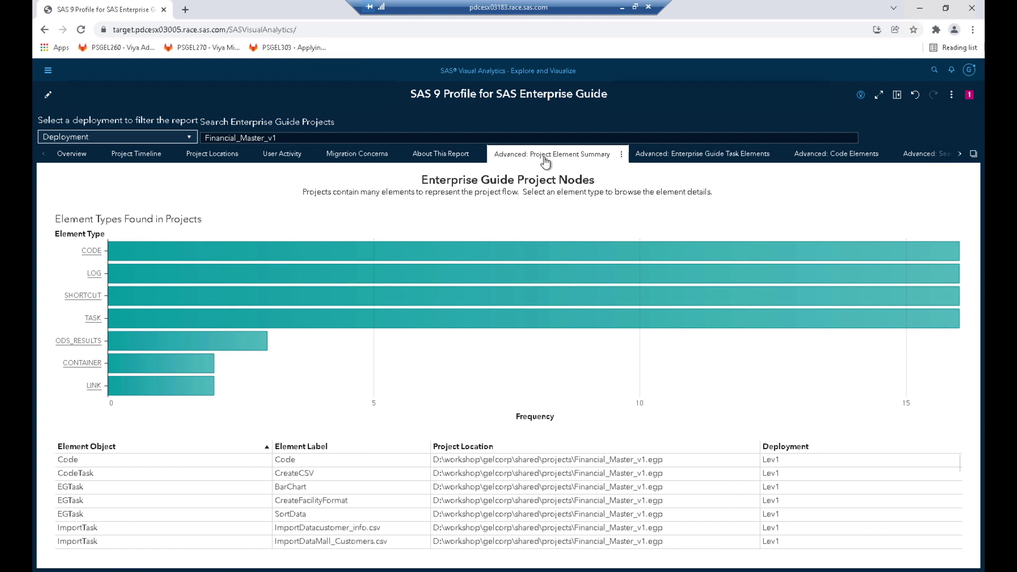
{"action": "left_click", "coordinate": [662, 161]}
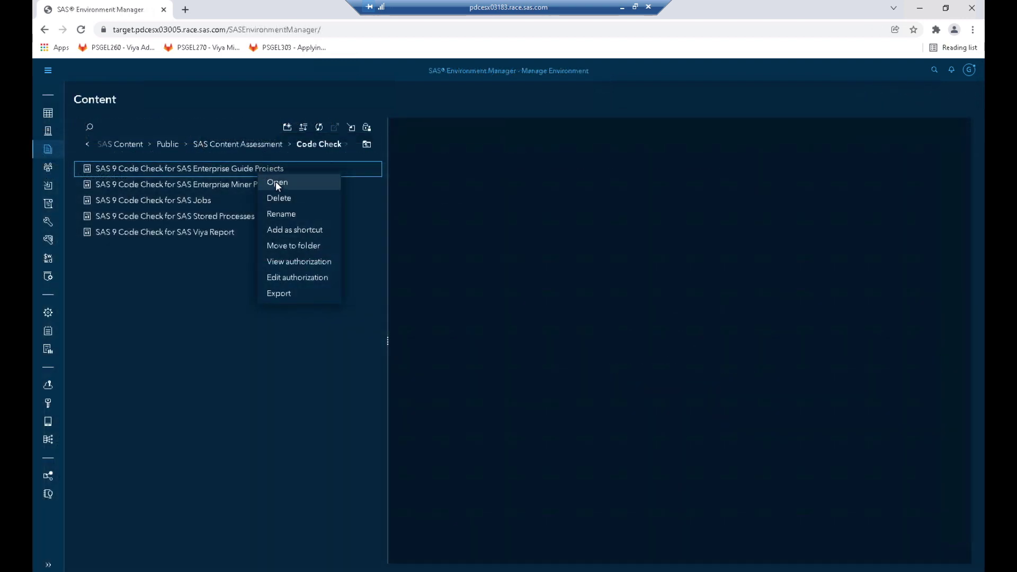
{"action": "left_click", "coordinate": [276, 182]}
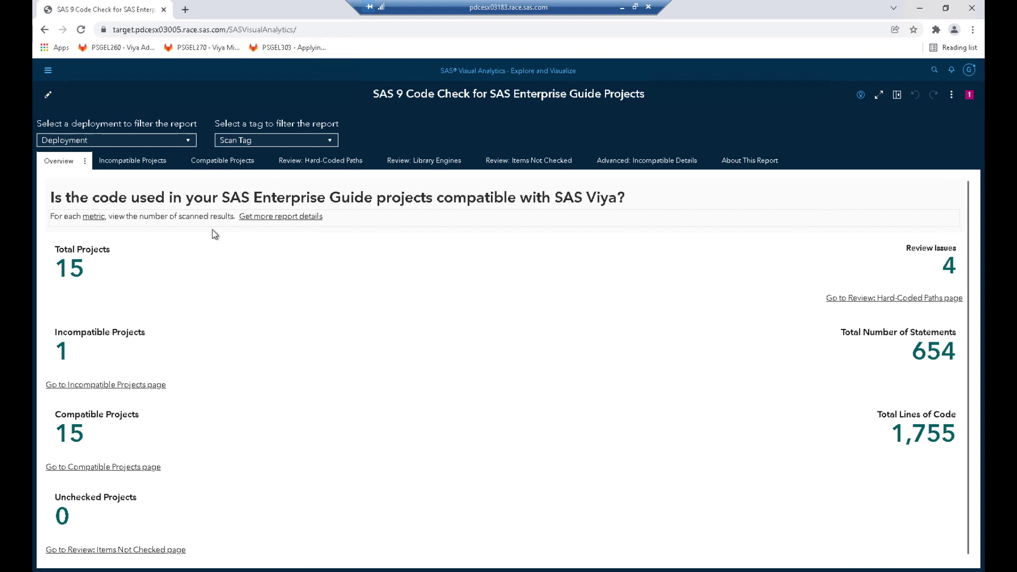
Review the incompatible, hard-coded paths and library engines pages, then the 14 compatible projects.
{"action": "left_click", "coordinate": [145, 166]}
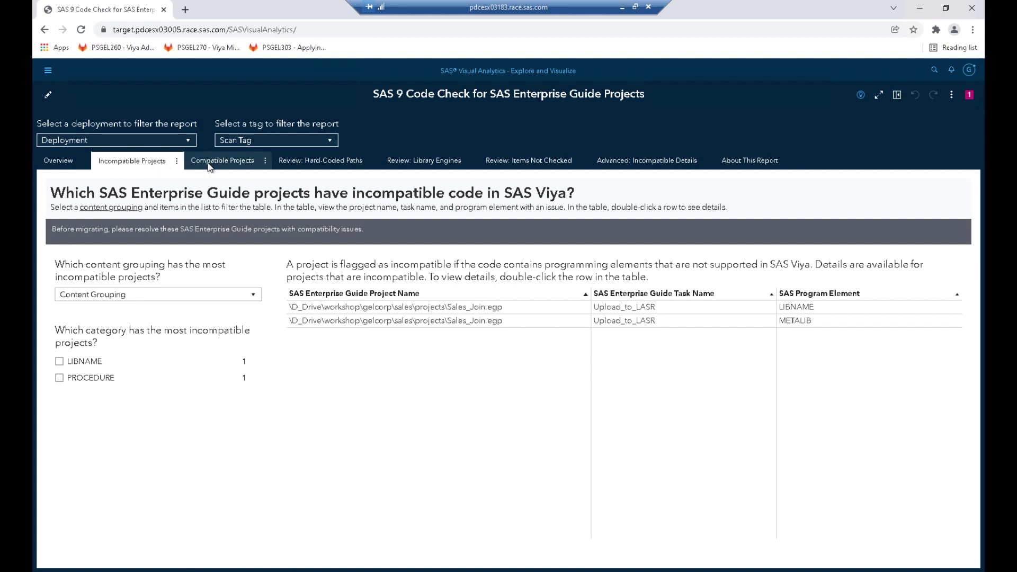
{"action": "left_click", "coordinate": [305, 167]}
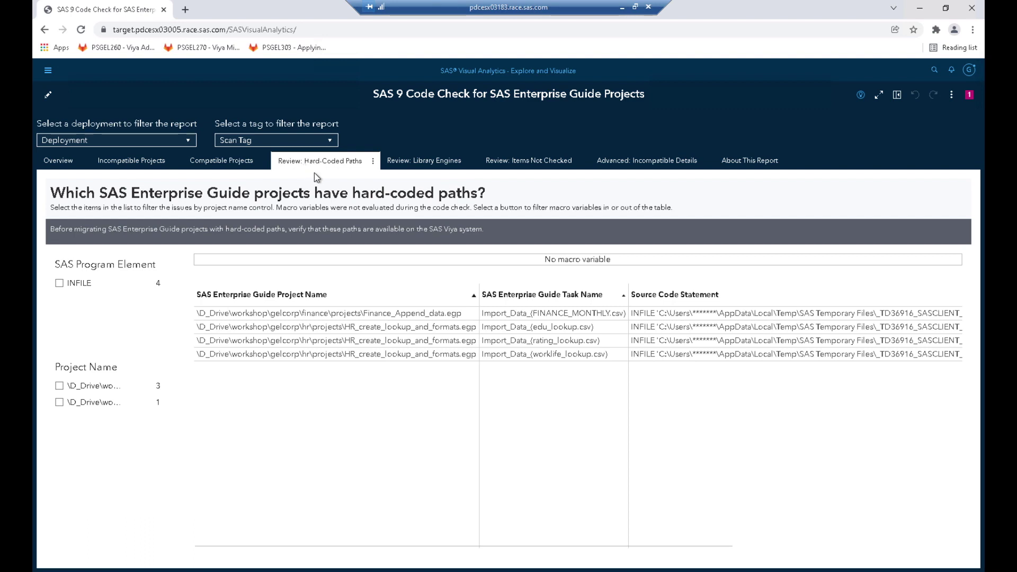
{"action": "left_click", "coordinate": [419, 164]}
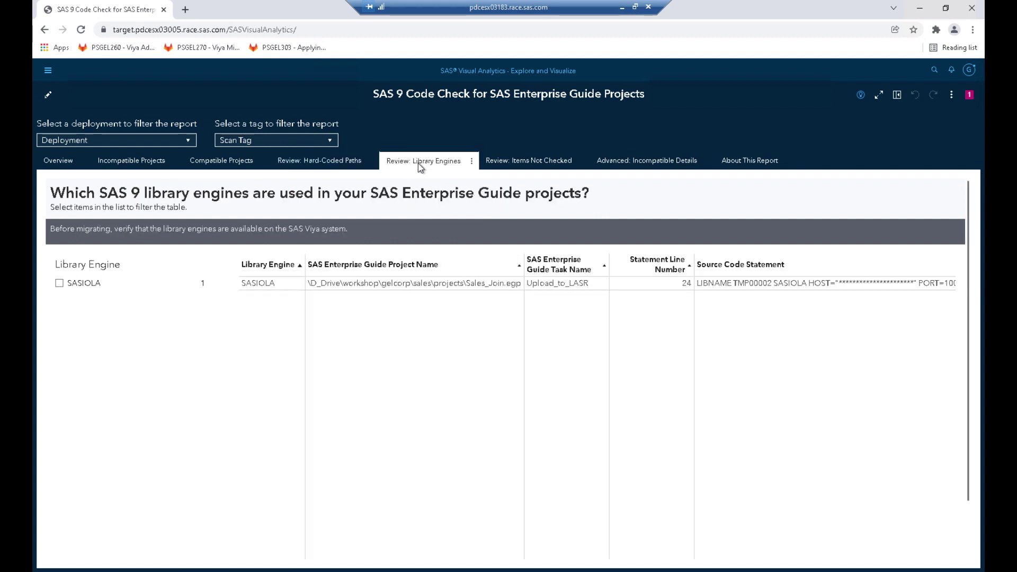
{"action": "left_click", "coordinate": [235, 168]}
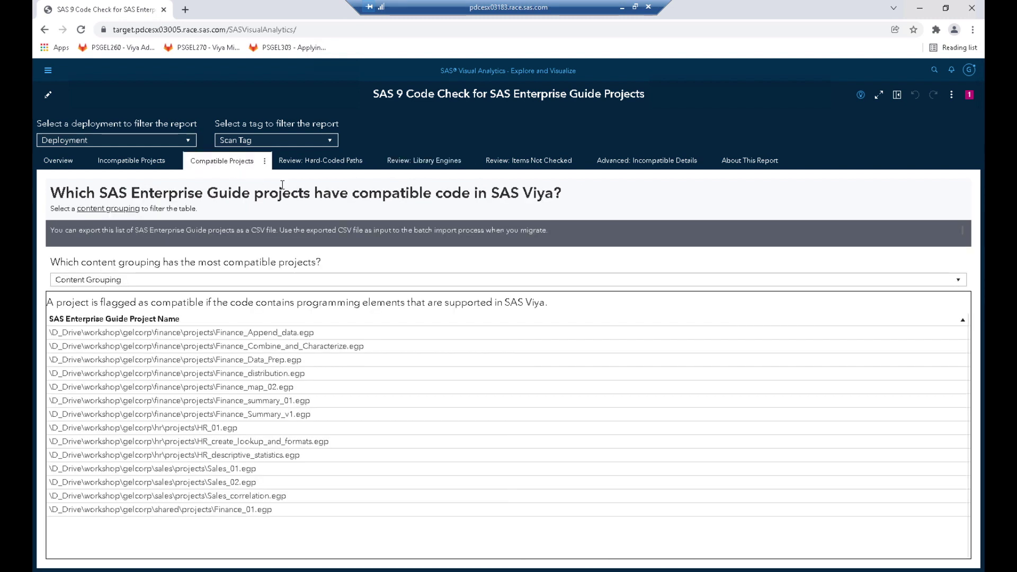
{"action": "left_click", "coordinate": [958, 283]}
Filter compatible projects to the finance grouping and export the table data as a CSV file.
{"action": "left_click", "coordinate": [958, 282]}
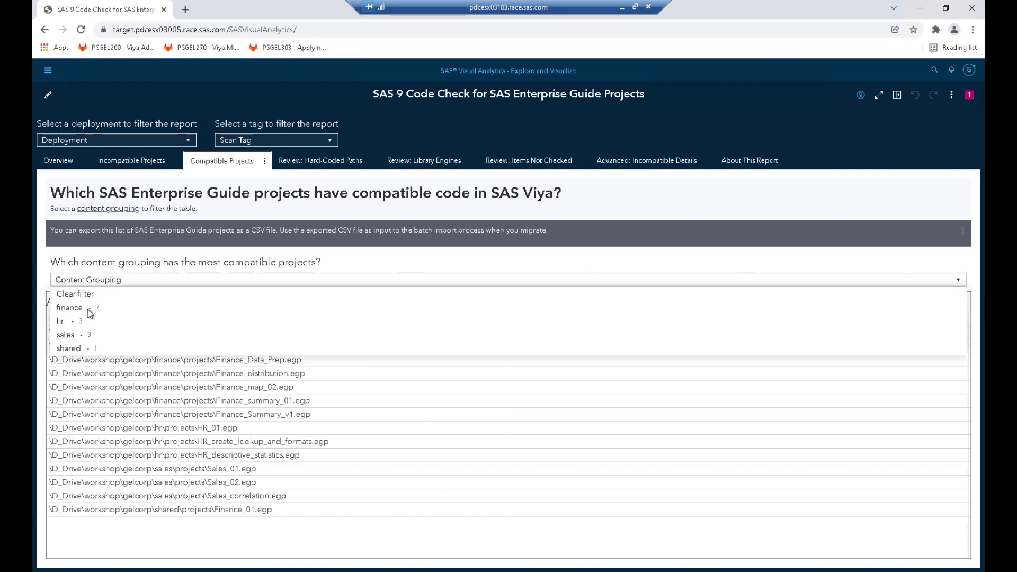
{"action": "left_click", "coordinate": [69, 308]}
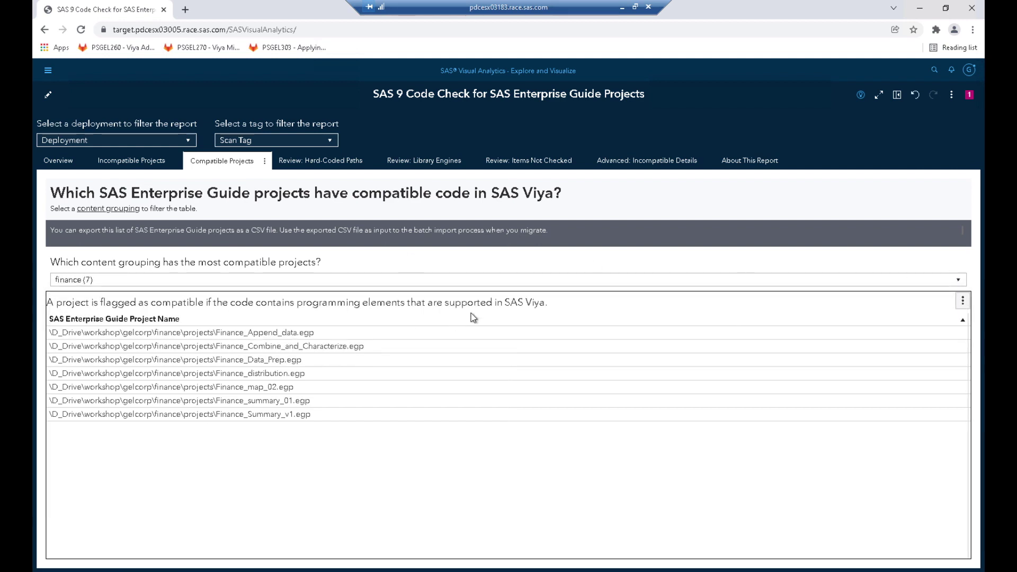
{"action": "left_click", "coordinate": [964, 303]}
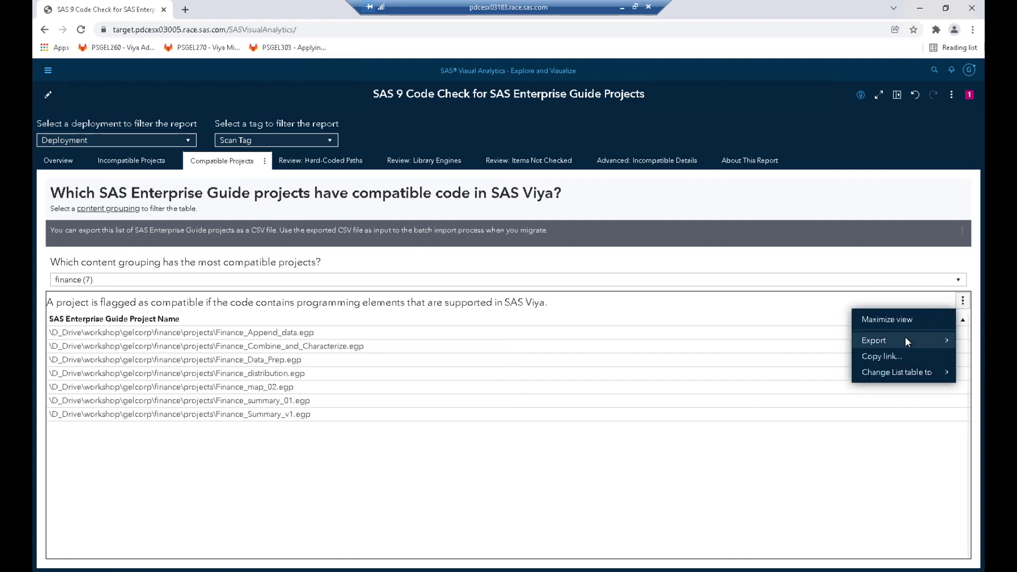
{"action": "mouse_move", "coordinate": [897, 337]}
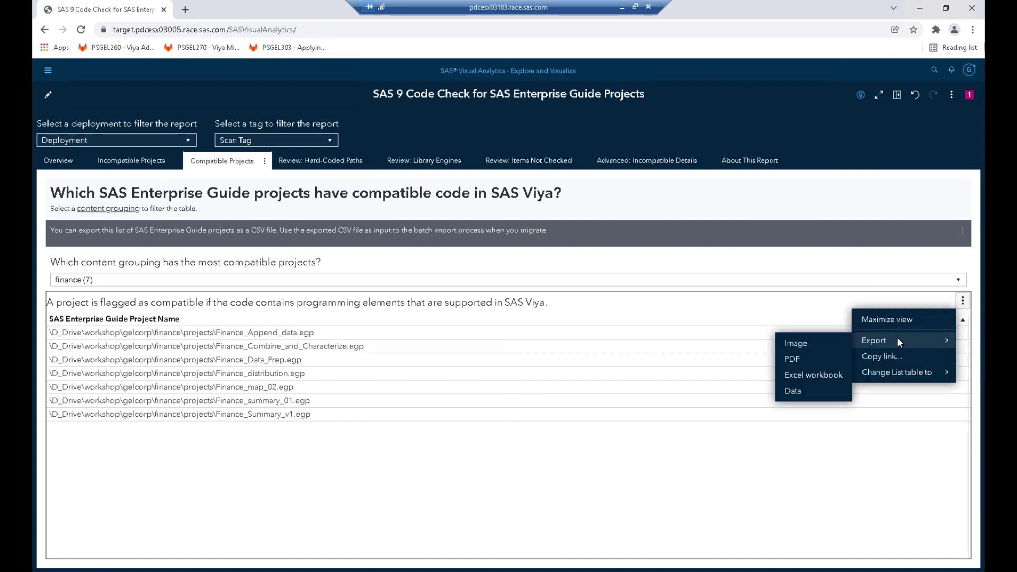
{"action": "left_click", "coordinate": [804, 396]}
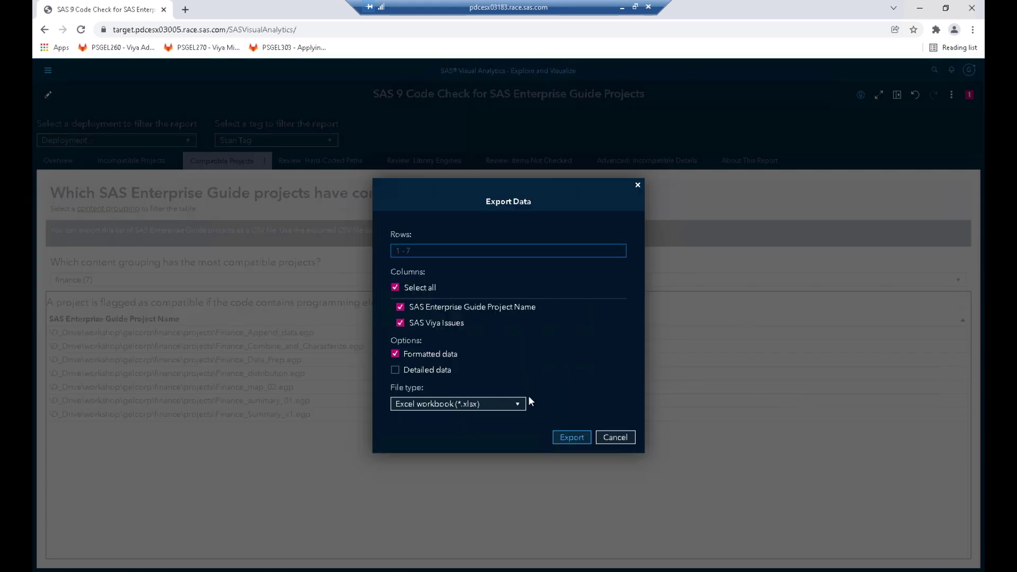
{"action": "left_click", "coordinate": [517, 405]}
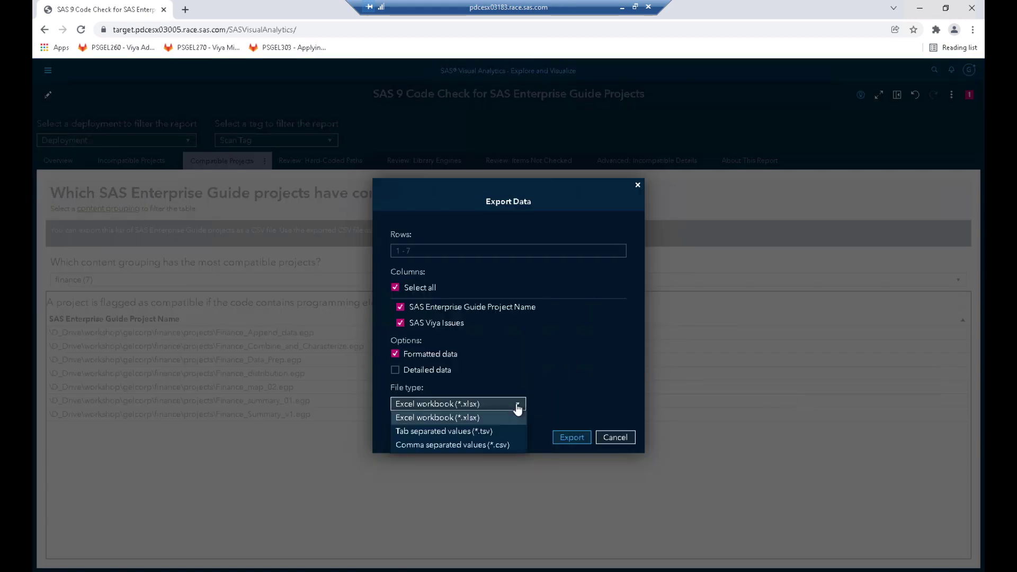
{"action": "left_click", "coordinate": [473, 444]}
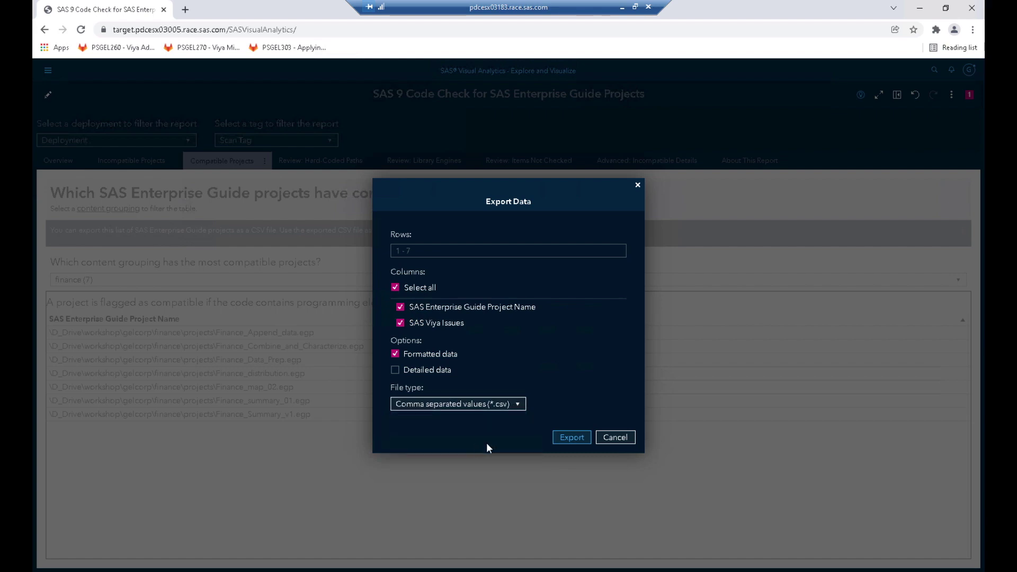
{"action": "left_click", "coordinate": [572, 438]}
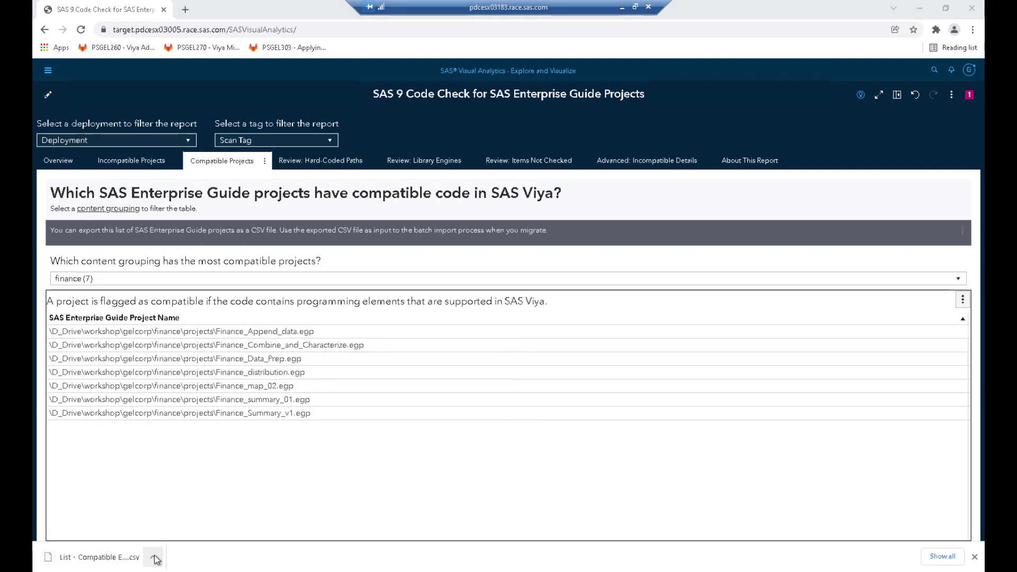
Locate the downloaded CSV in the Downloads folder and open it in Notepad++.
{"action": "key", "text": "super"}
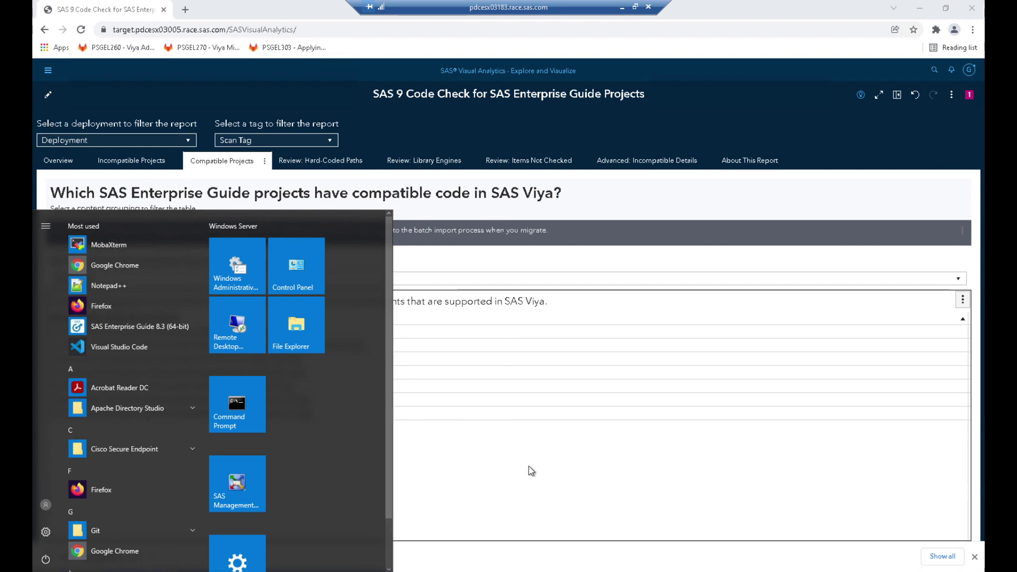
{"action": "left_click", "coordinate": [528, 466]}
{"action": "left_click", "coordinate": [157, 562]}
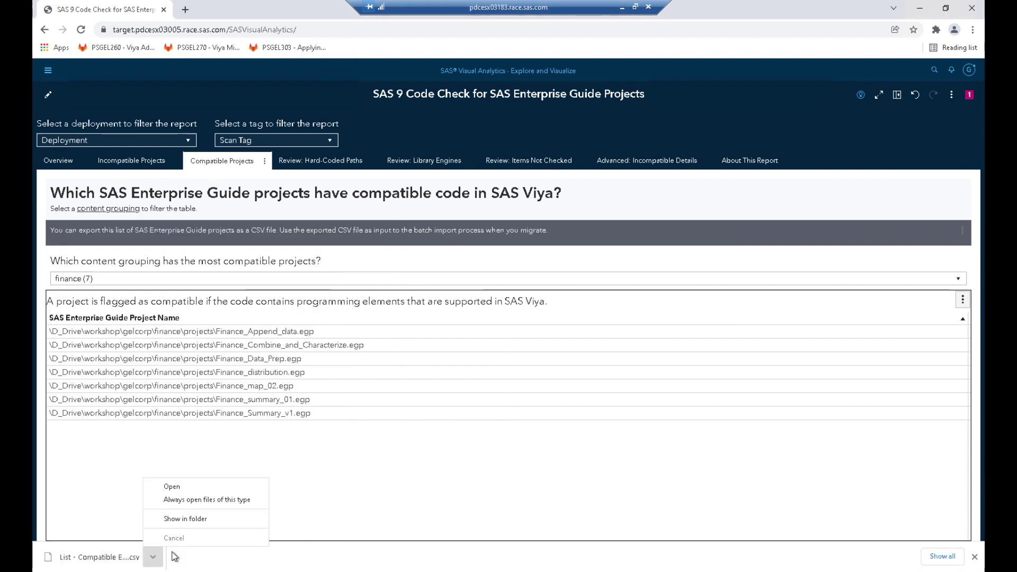
{"action": "left_click", "coordinate": [180, 520]}
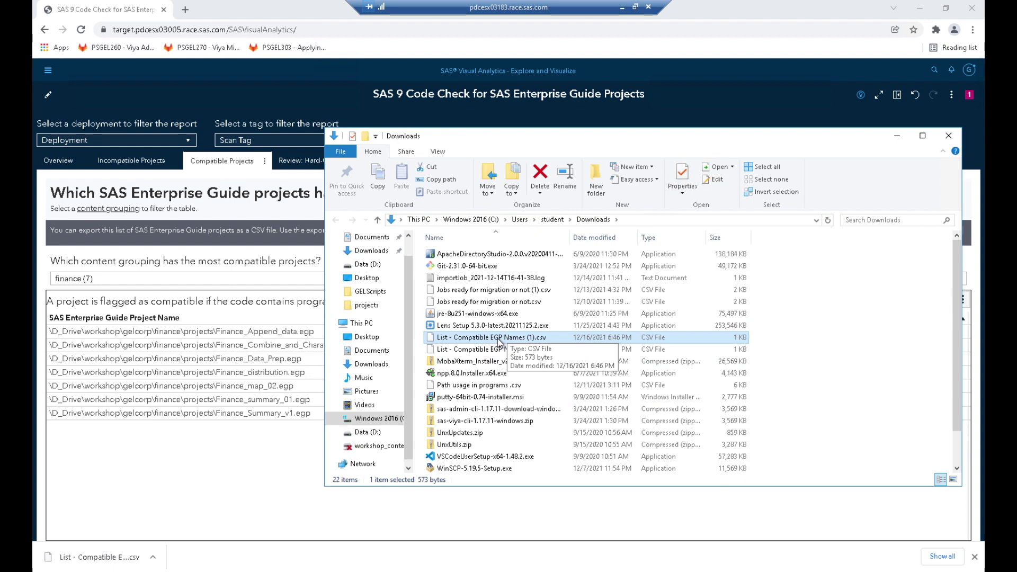
{"action": "right_click", "coordinate": [498, 339]}
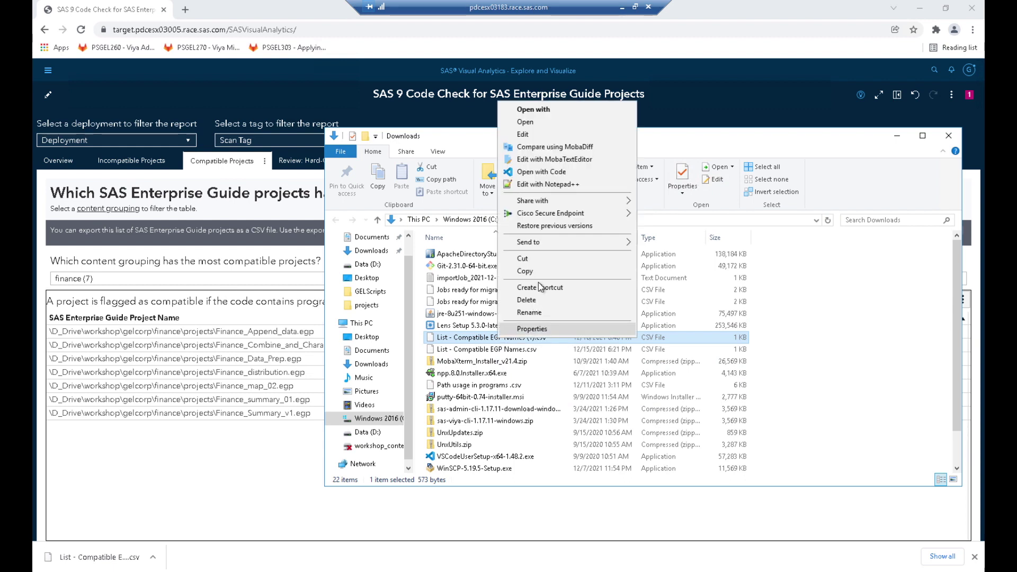
{"action": "left_click", "coordinate": [540, 188]}
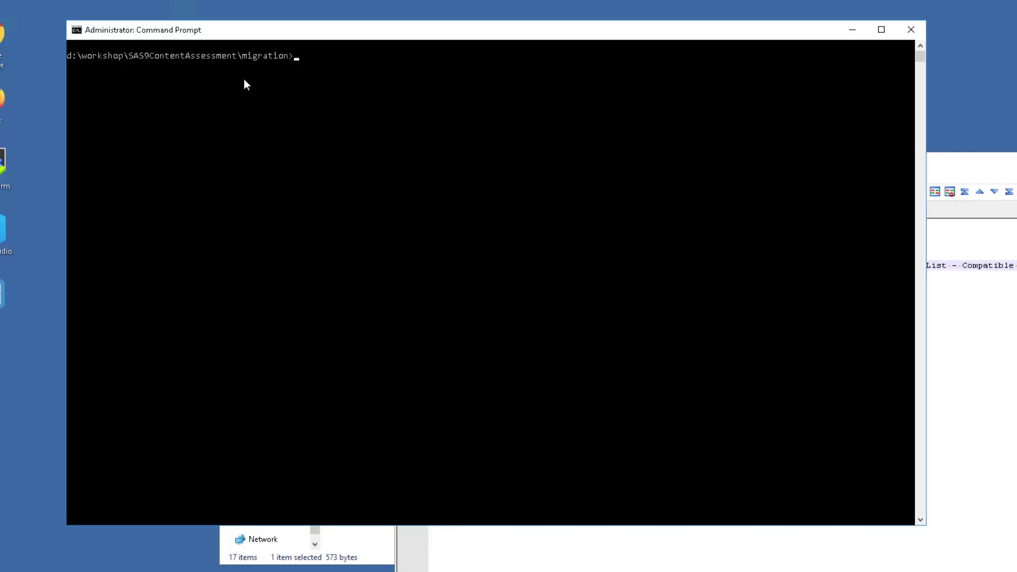
Run the sas-viya auth login command with the admin credentials, then start entering importEGProjects.exe.
{"action": "left_click", "coordinate": [244, 80]}
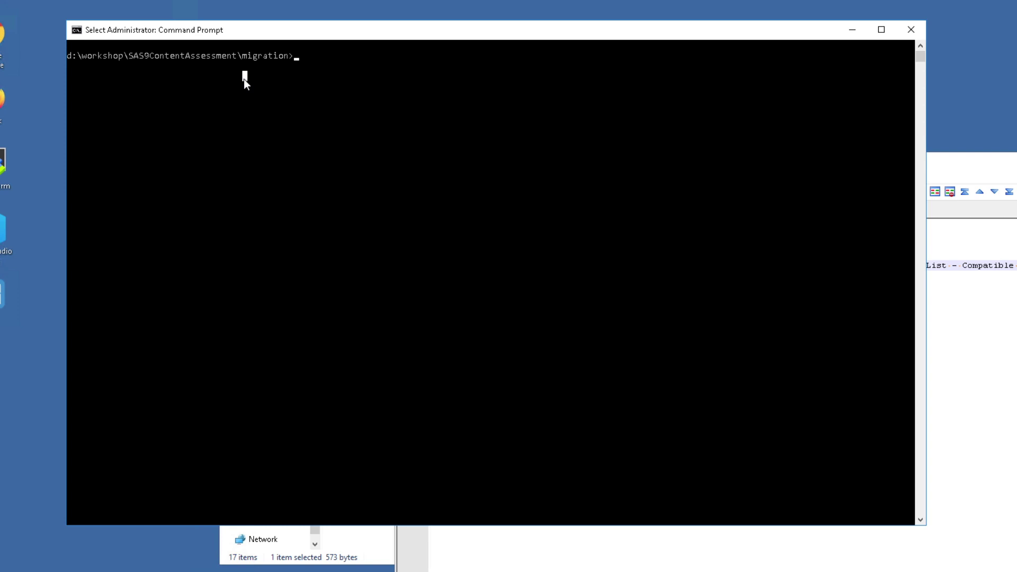
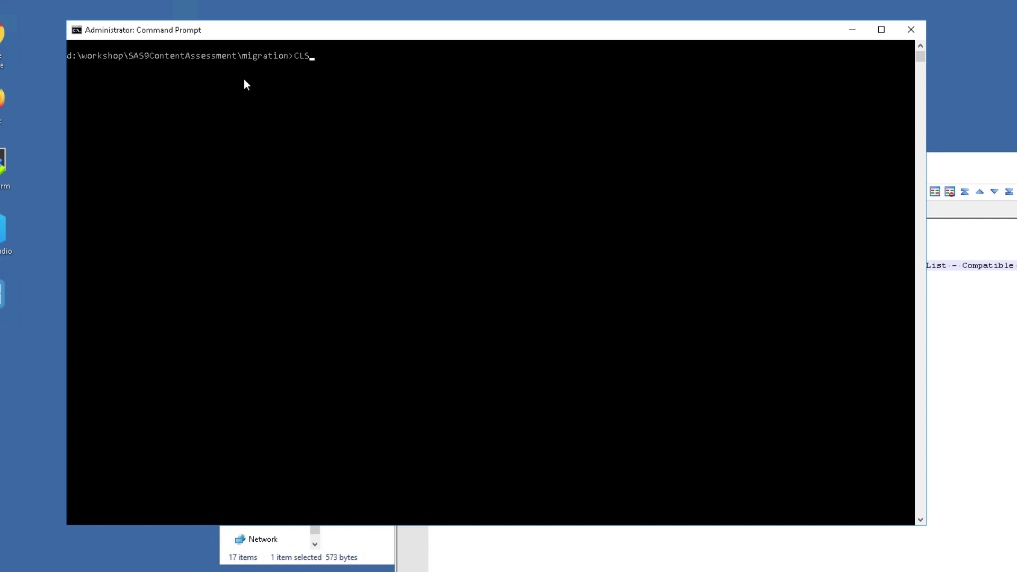
{"action": "key", "text": "BackSpace"}
{"action": "key", "text": "BackSpace"}
{"action": "key", "text": "BackSpace"}
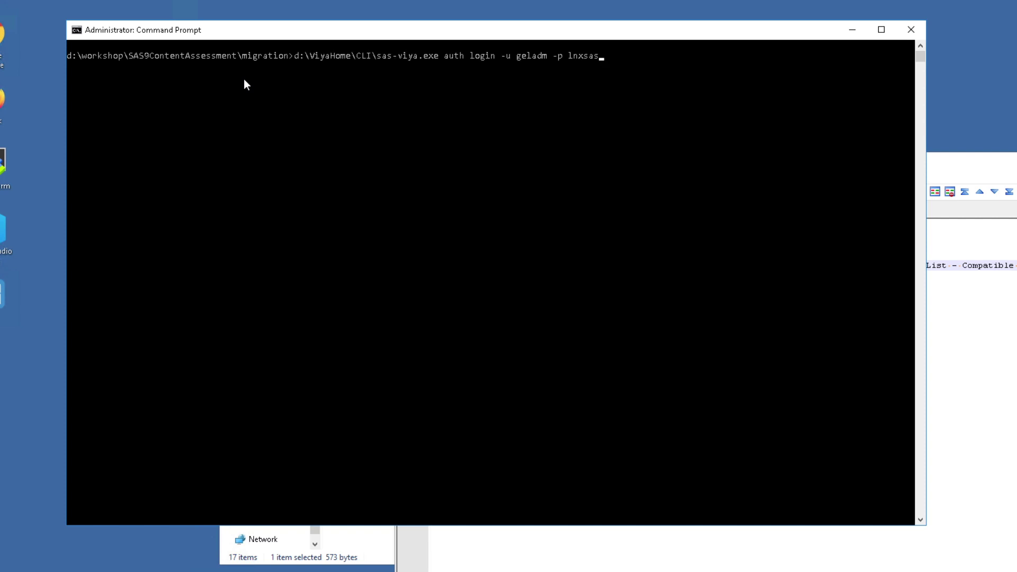
{"action": "key", "text": "Return"}
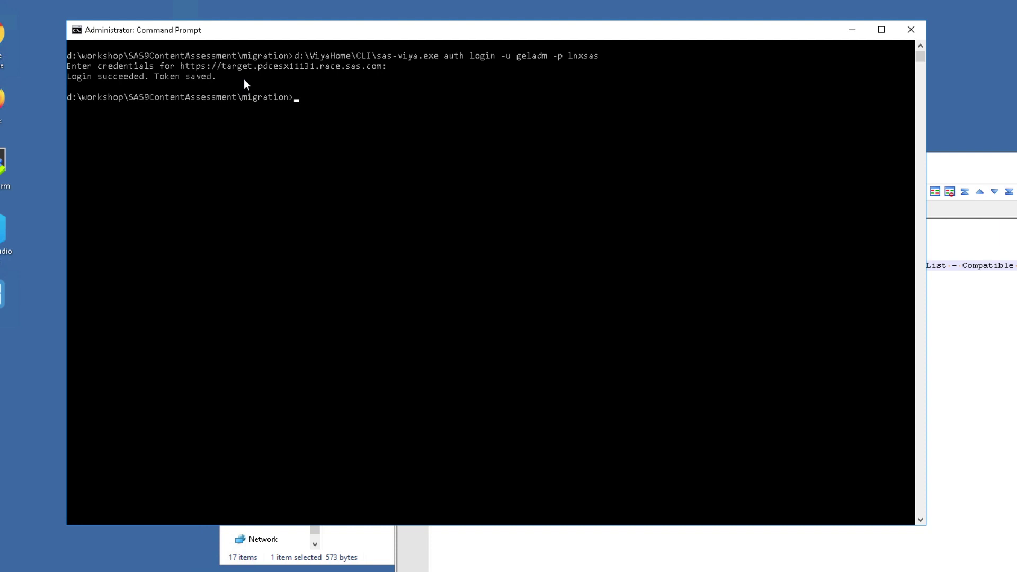
{"action": "key", "text": "Tab"}
Display the importEGProjects --help text and paste the prepared import command using the CSV source file.
{"action": "type", "text": "--help"}
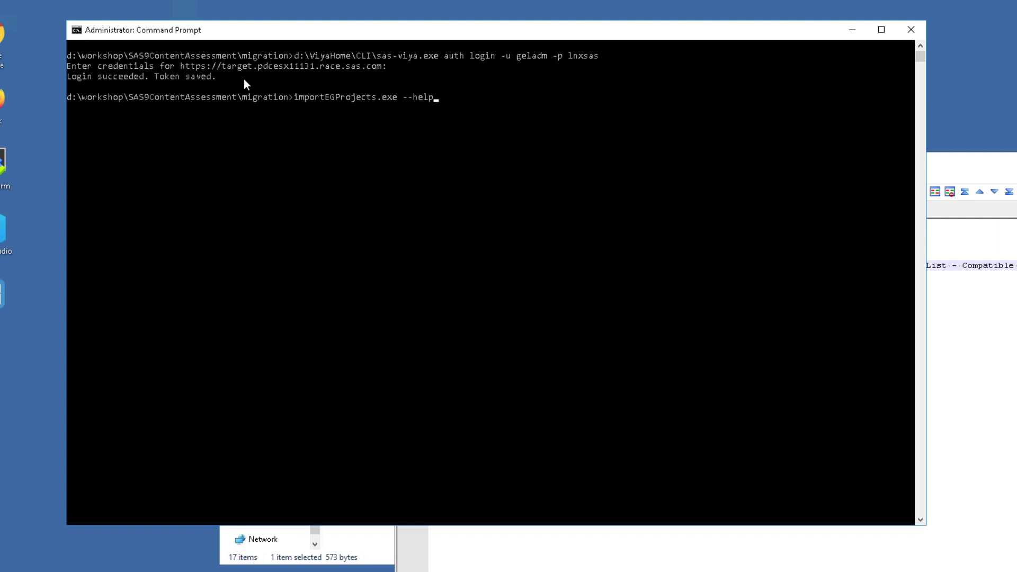
{"action": "key", "text": "Return"}
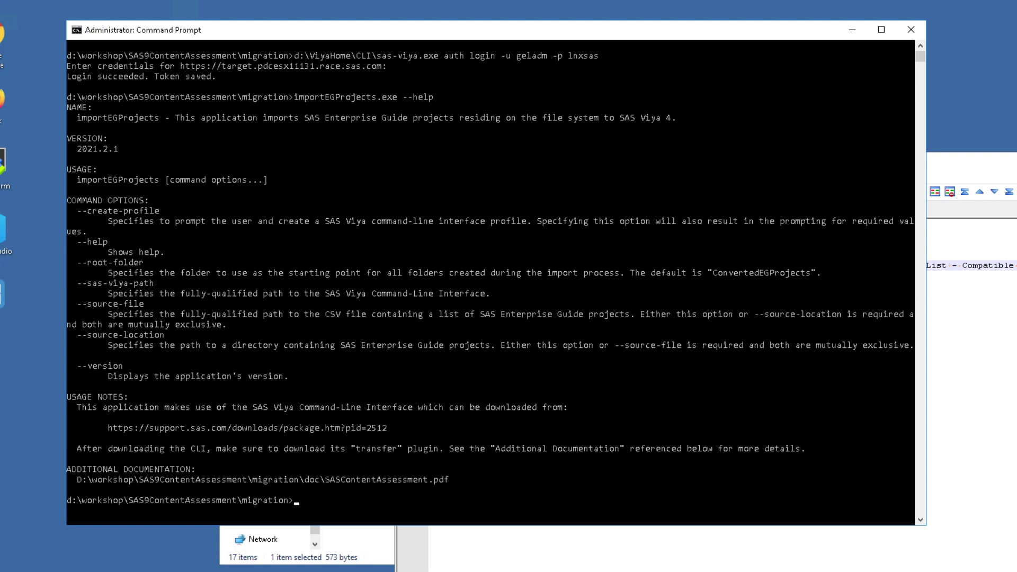
{"action": "type", "text": "importEGProjects.exe --sas-viya-path \"D:\\\\ViyaHome\\\\CLI\\\\sas-viya.exe\" --source-file \"C:\\Users\\student\\Downloads\\List - Compatible EGP Names.csv\""}
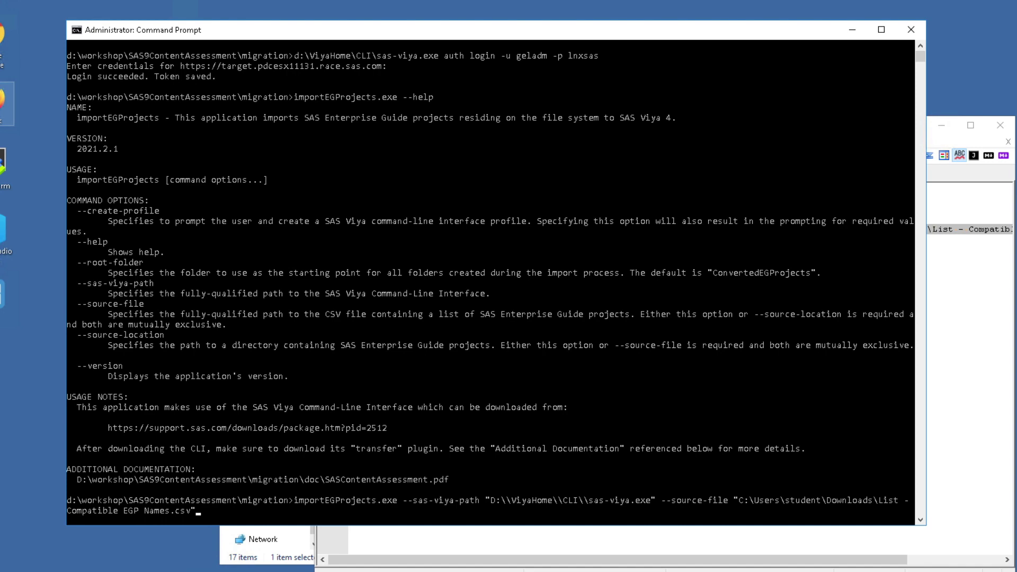
Check the compatible-projects CSV contents in Notepad++.
{"action": "left_click", "coordinate": [328, 529]}
{"action": "right_click", "coordinate": [378, 522]}
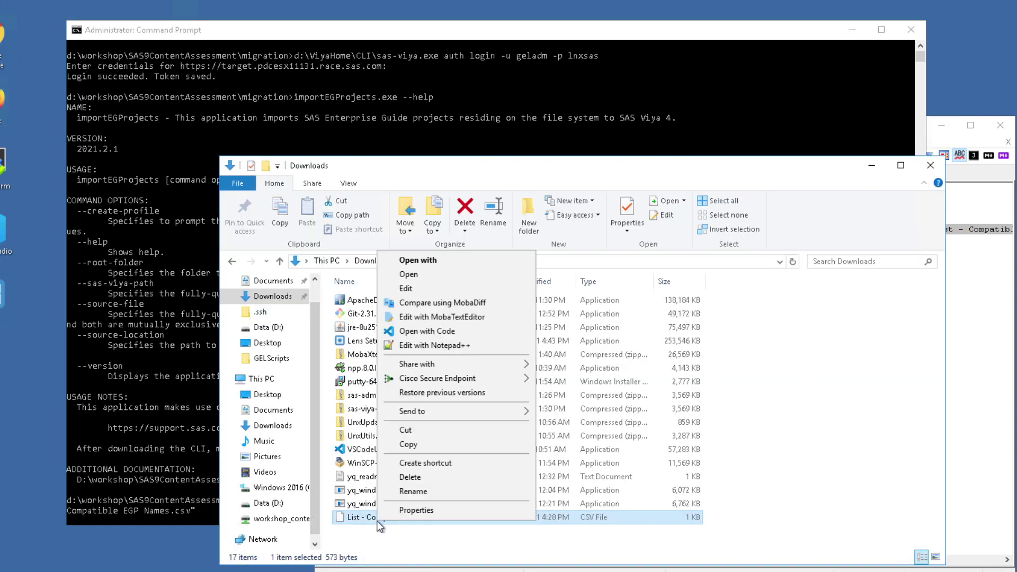
{"action": "left_click", "coordinate": [488, 347]}
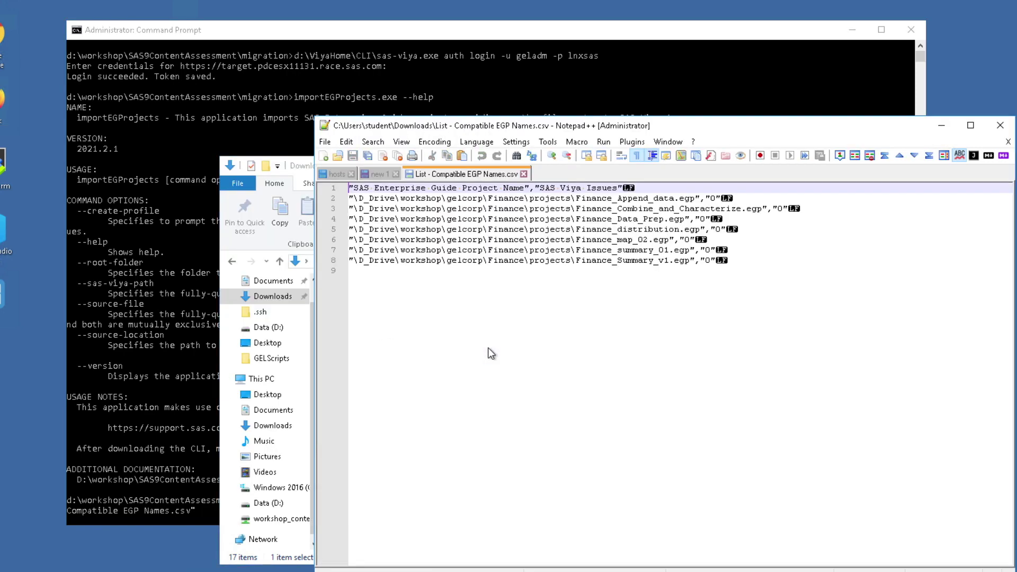
Run the importEGProjects command: 6 projects imported, Finance_summary_01.egp skipped.
{"action": "left_click", "coordinate": [382, 67]}
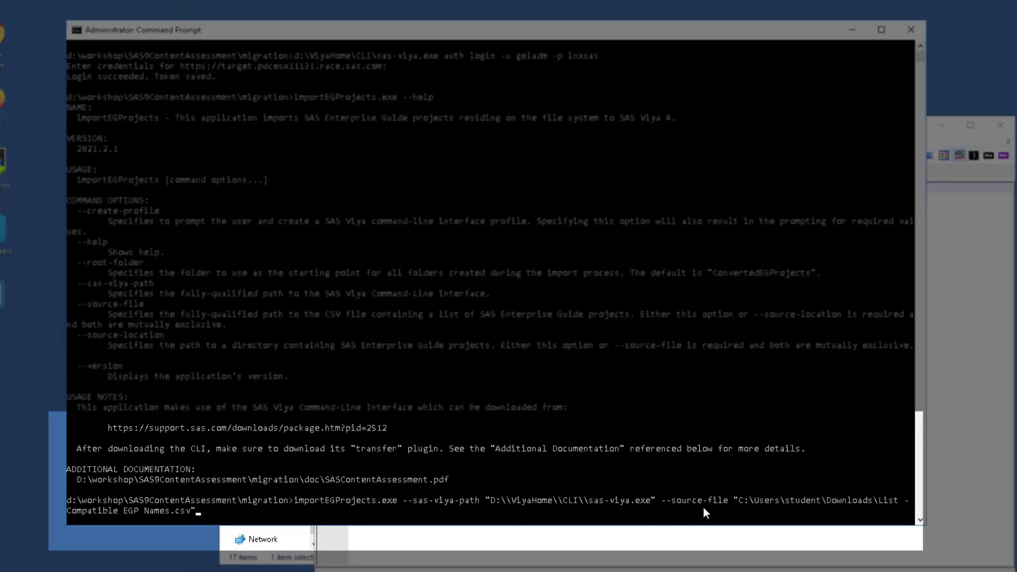
{"action": "left_click", "coordinate": [591, 520]}
{"action": "key", "text": "Return"}
{"action": "left_click", "coordinate": [245, 514]}
{"action": "key", "text": "Escape"}
{"action": "key", "text": "Return"}
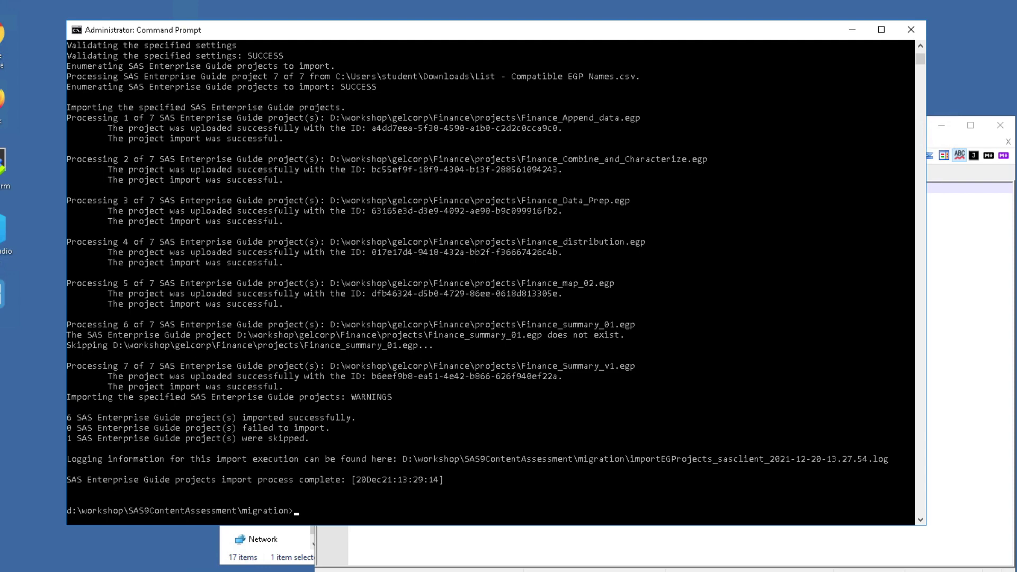
Show the current directory, then list /ConvertedEGProjects on SAS Viya recursively as a tree.
{"action": "type", "text": "cd"}
{"action": "key", "text": "Return"}
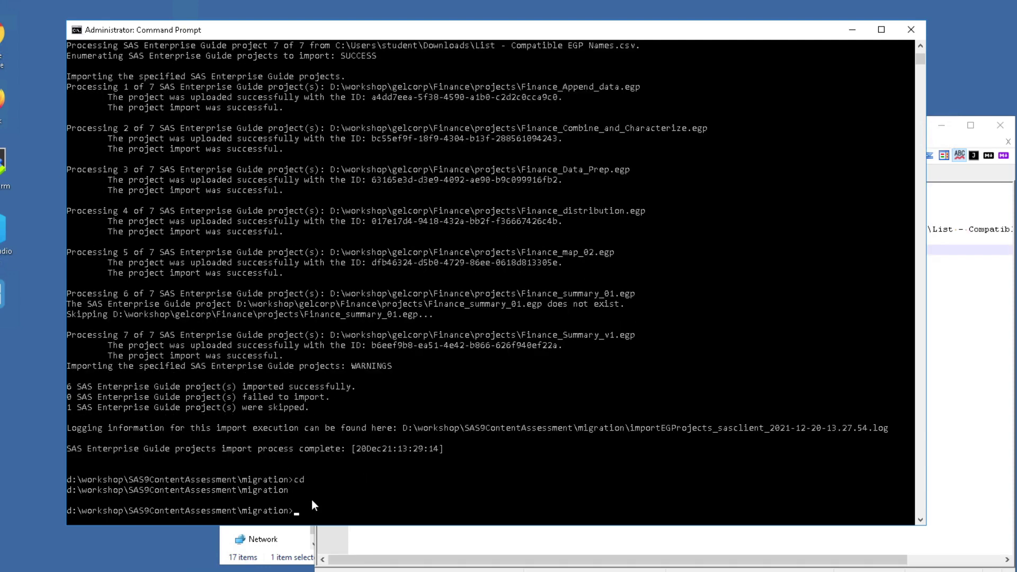
{"action": "type", "text": "D:\\ViyaHome\\CLI\\sas-viya.exe folders list-members --recursive --tree --path /ConvertedEGProjects"}
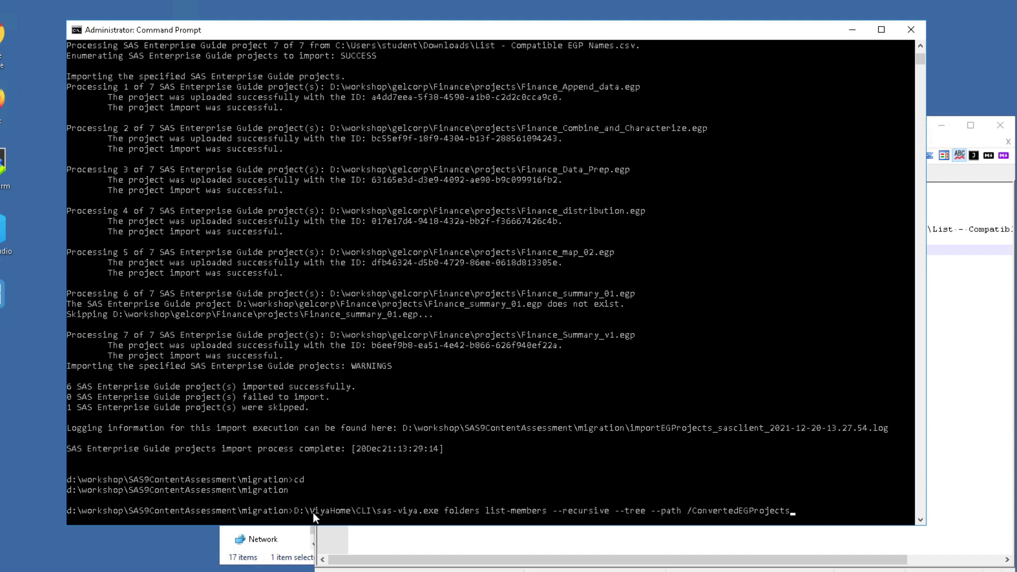
{"action": "key", "text": "Return"}
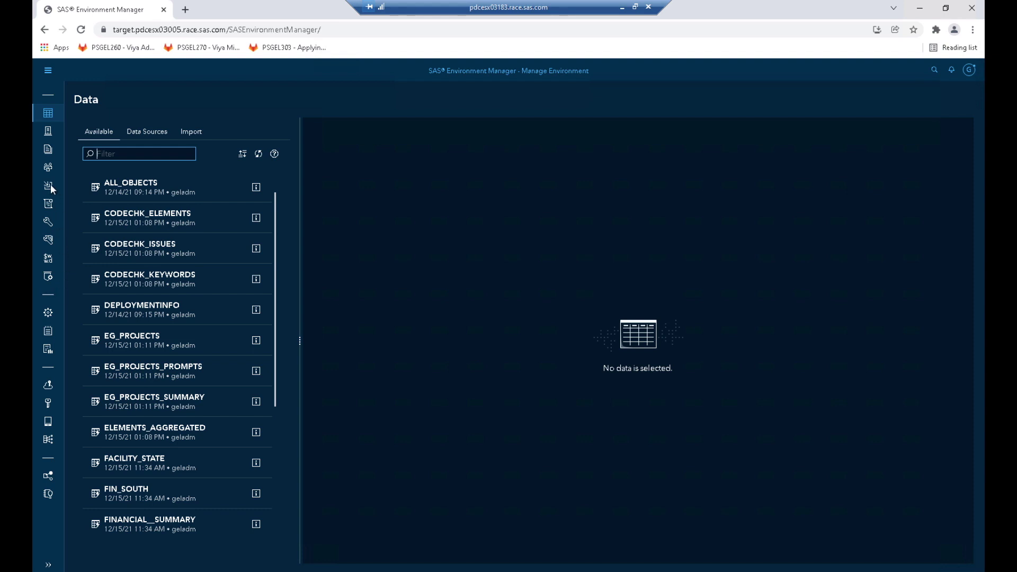
Load Financial_Master_v1.egp from D:\workshop\gelcorp\shared\projects as the import file.
{"action": "left_click", "coordinate": [49, 187]}
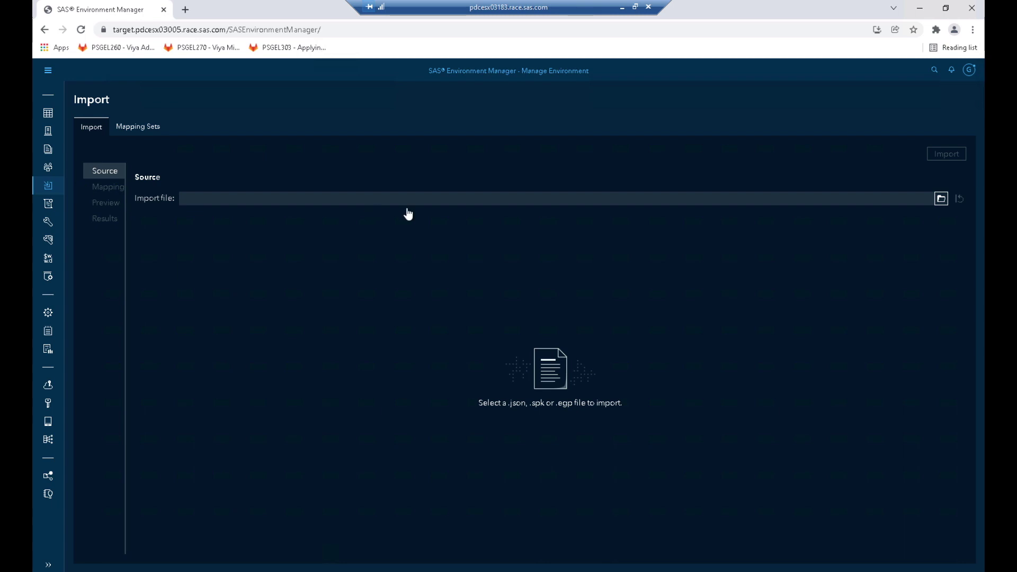
{"action": "left_click", "coordinate": [940, 202]}
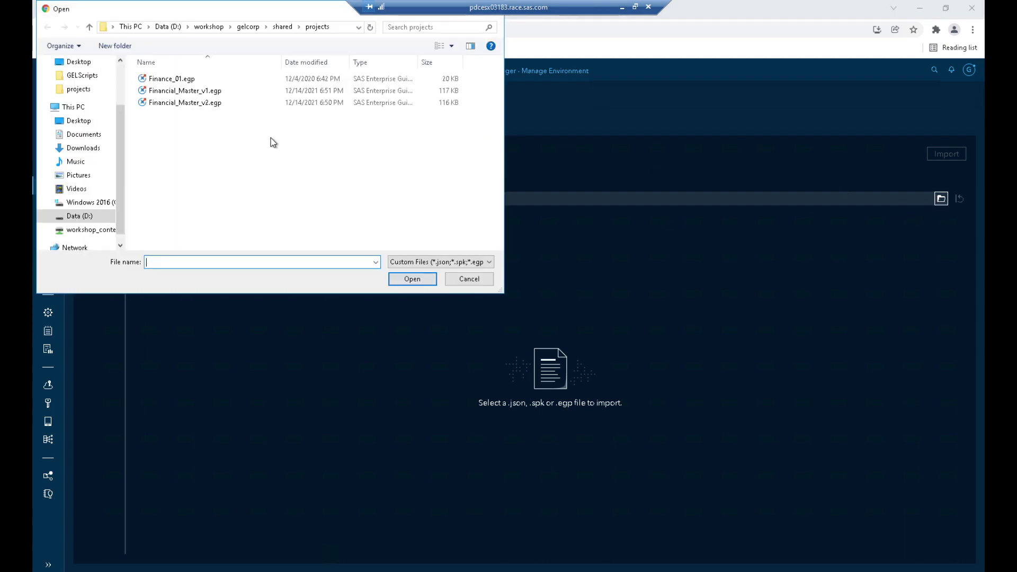
{"action": "left_click", "coordinate": [359, 27]}
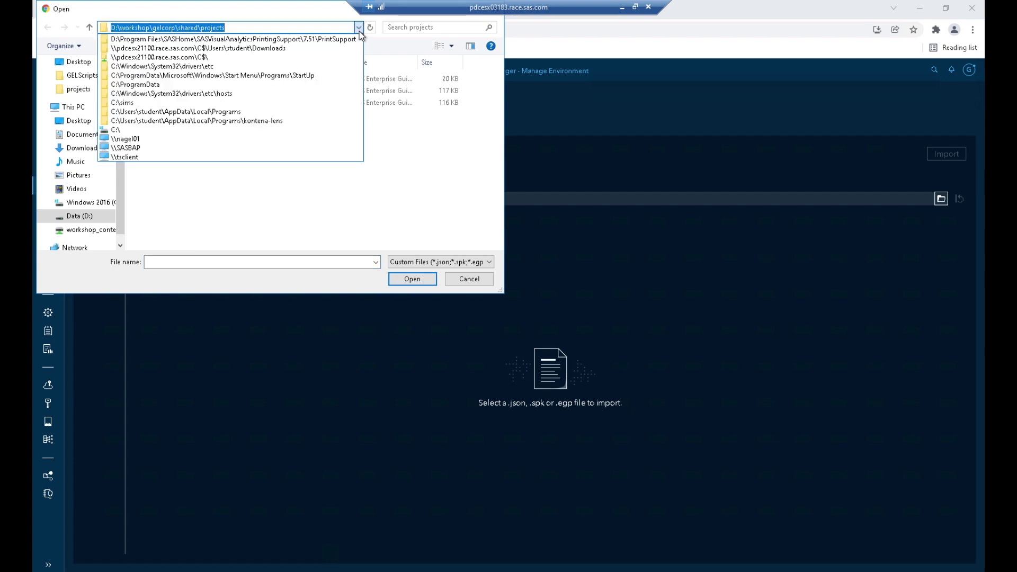
{"action": "left_click", "coordinate": [342, 31]}
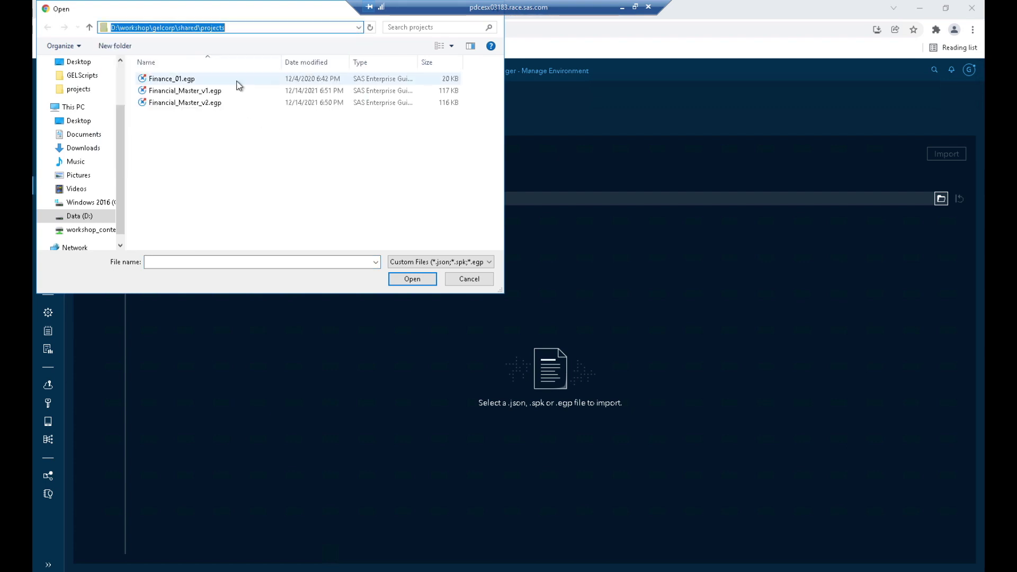
{"action": "left_click", "coordinate": [208, 91]}
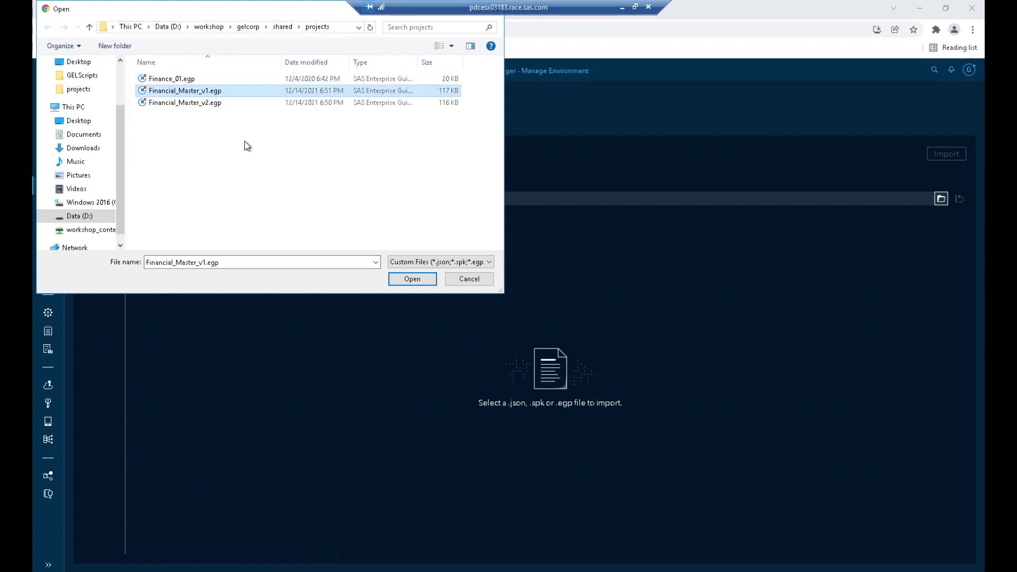
{"action": "left_click", "coordinate": [411, 281]}
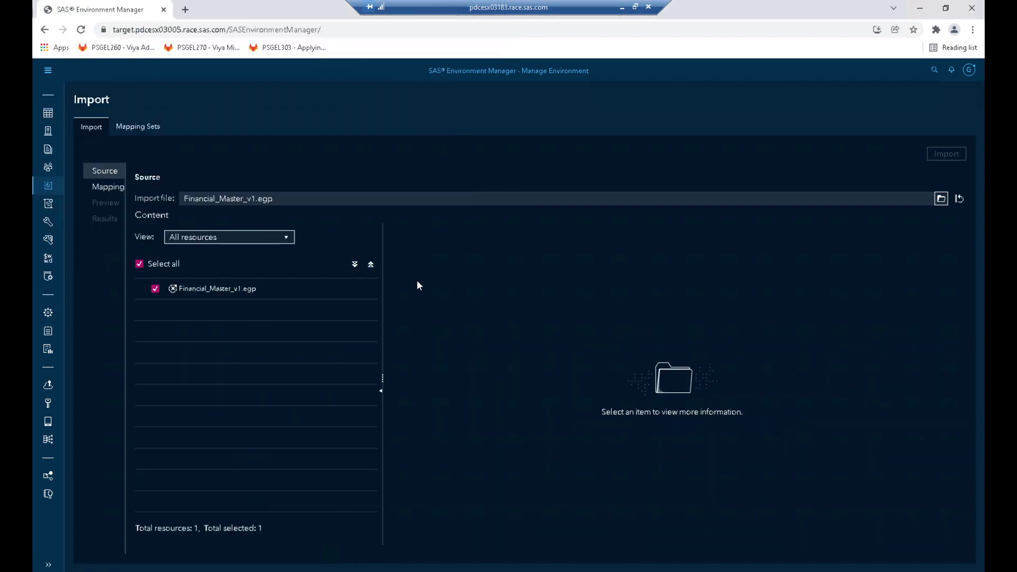
On the Mapping page, set the import target location to SAS Content's My Folder.
{"action": "left_click", "coordinate": [116, 190]}
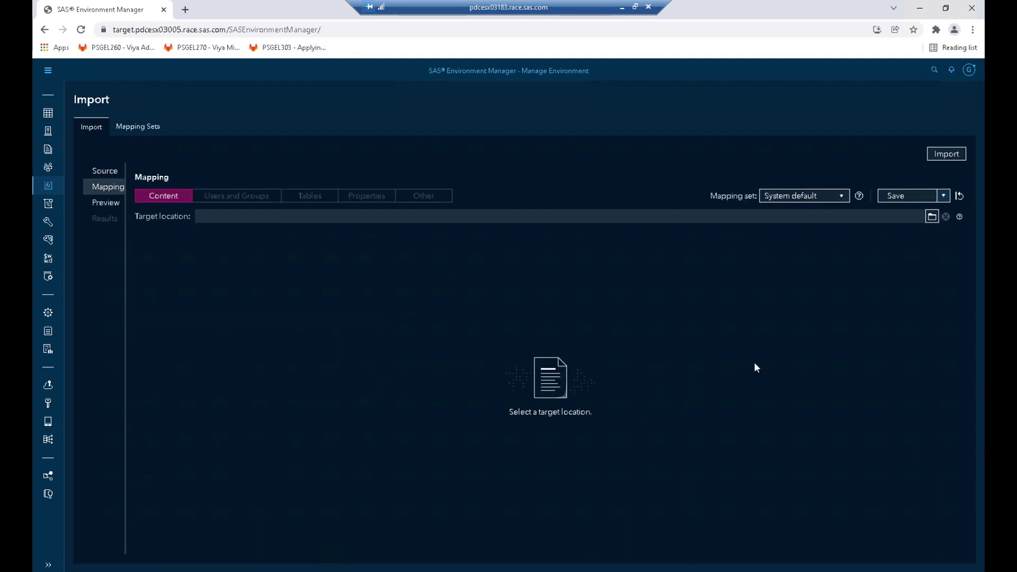
{"action": "left_click", "coordinate": [933, 217]}
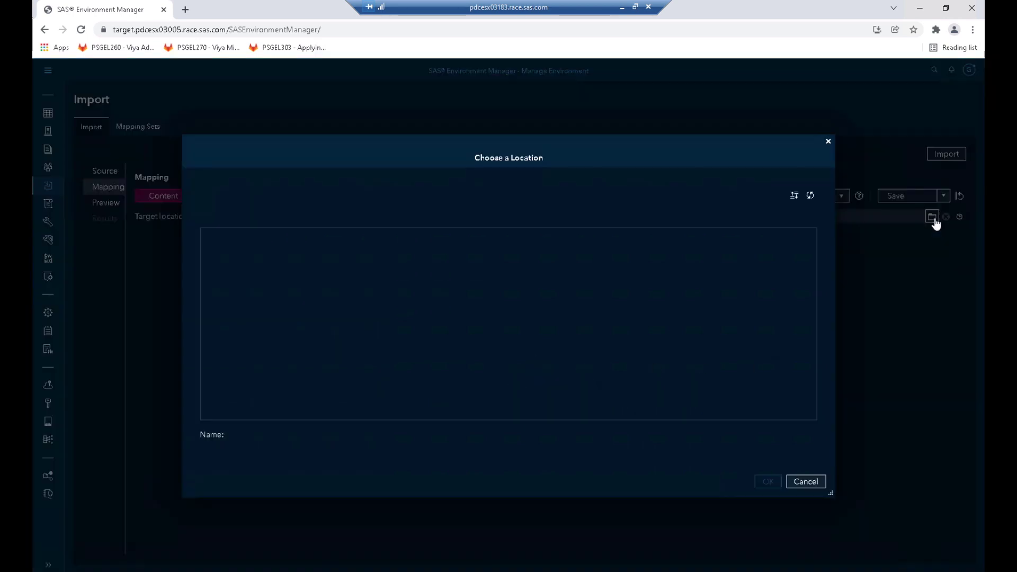
{"action": "left_click", "coordinate": [375, 255]}
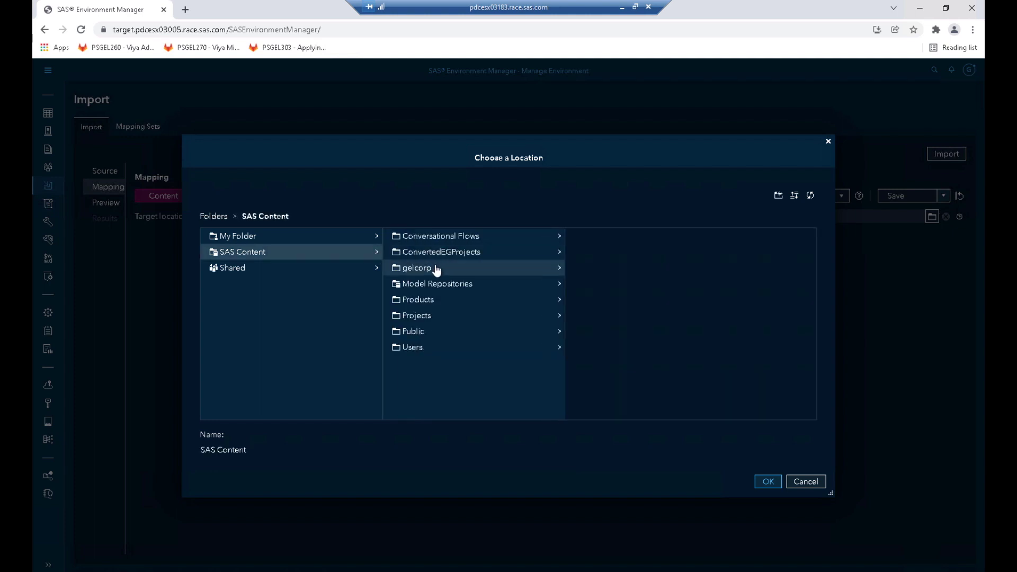
{"action": "left_click", "coordinate": [328, 239]}
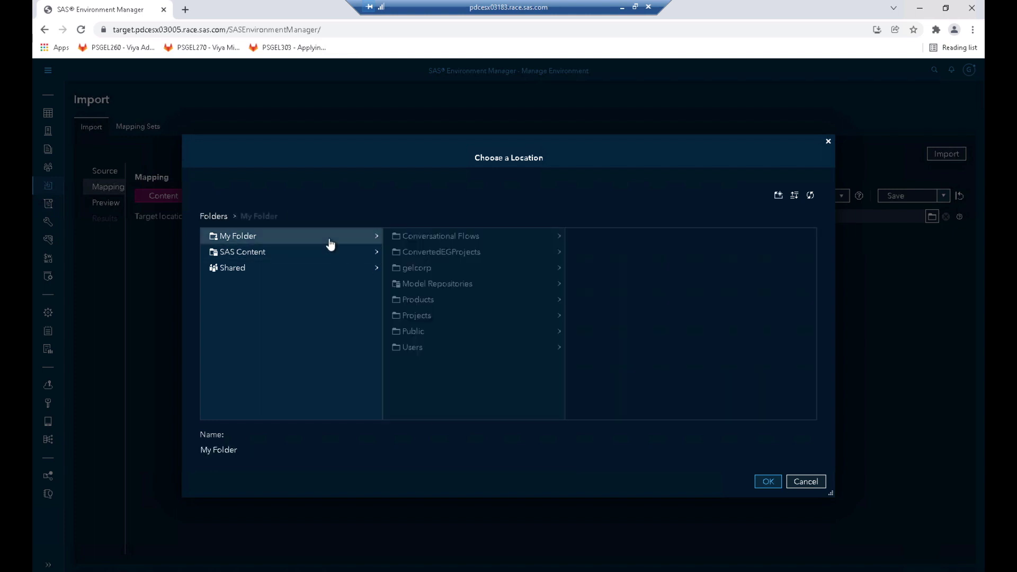
{"action": "left_click", "coordinate": [766, 483]}
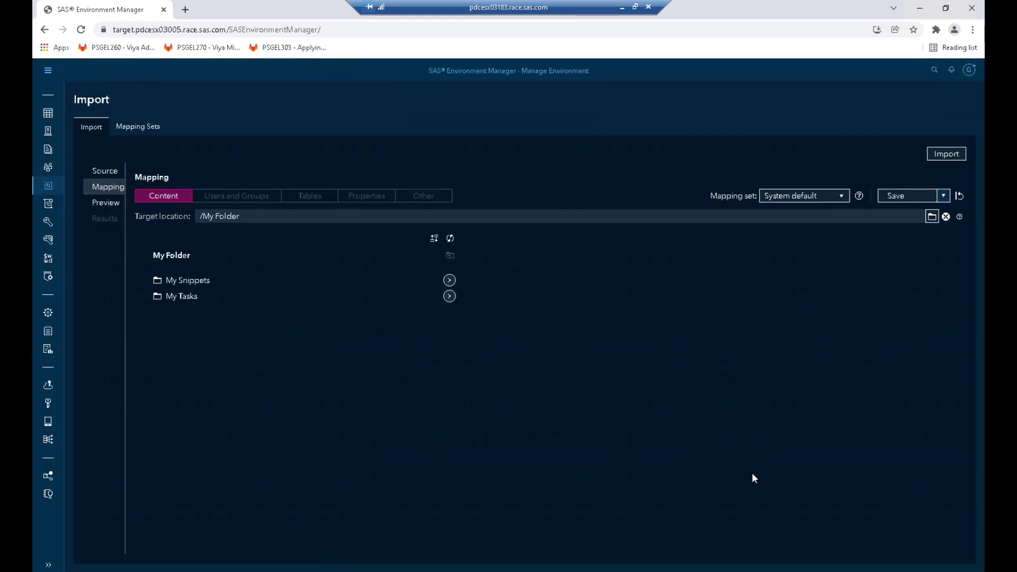
Preview and run the import, then expand Import Details to see the warning.
{"action": "left_click", "coordinate": [113, 204]}
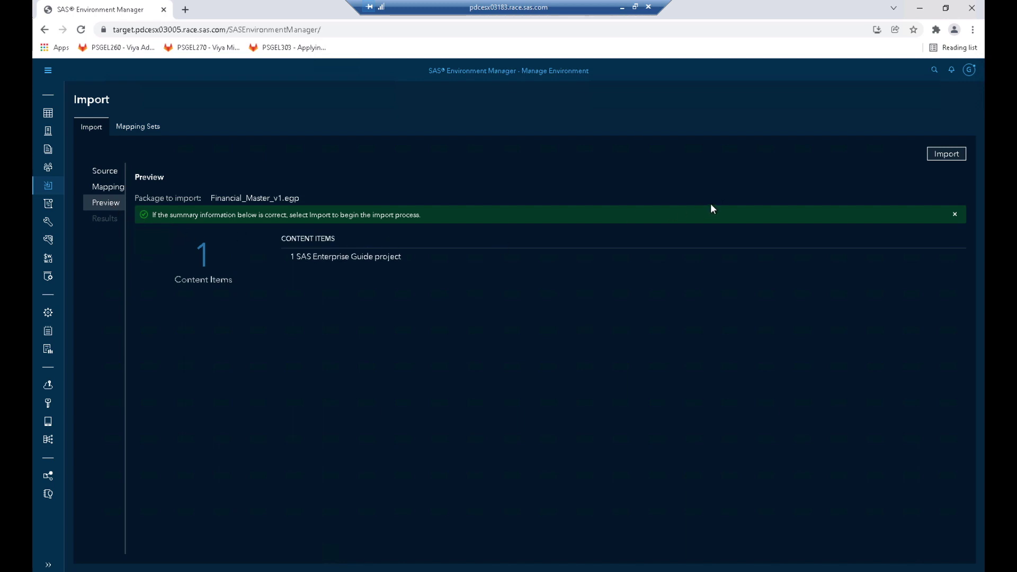
{"action": "left_click", "coordinate": [940, 157]}
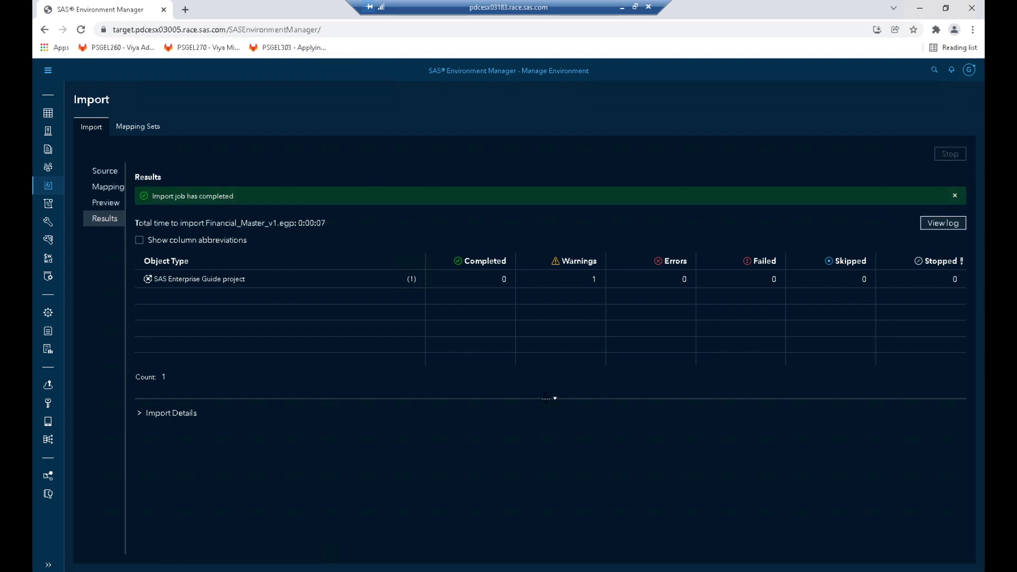
{"action": "left_click", "coordinate": [140, 414]}
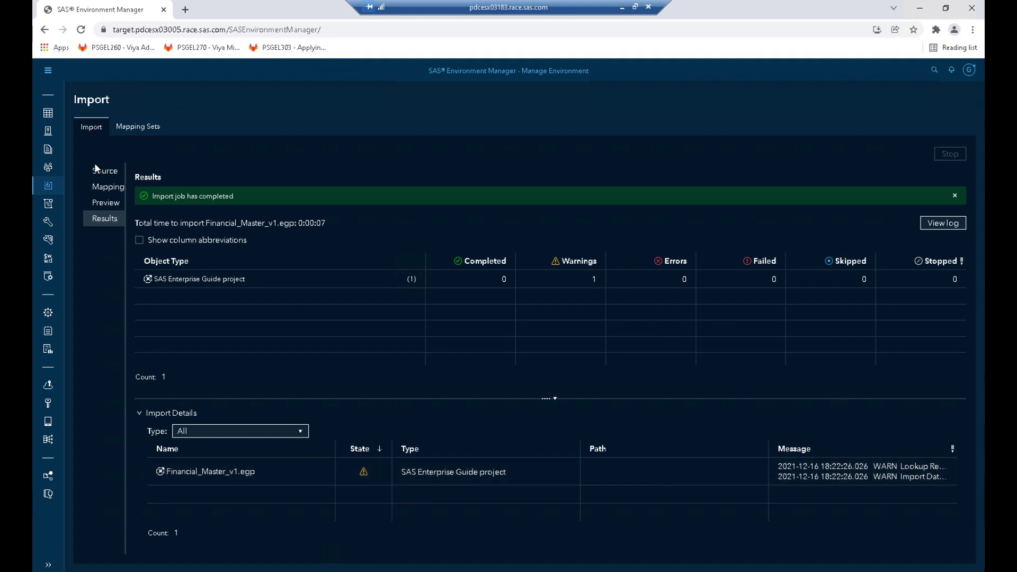
Browse SAS Content > Users > admin user > My Folder and open Financial_Master_v1.
{"action": "left_click", "coordinate": [49, 152]}
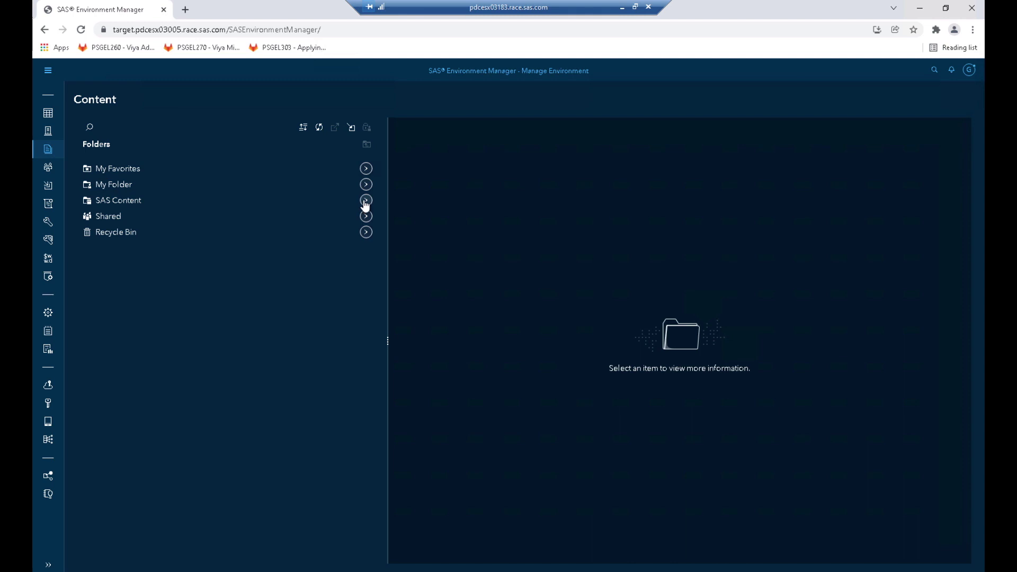
{"action": "left_click", "coordinate": [365, 201]}
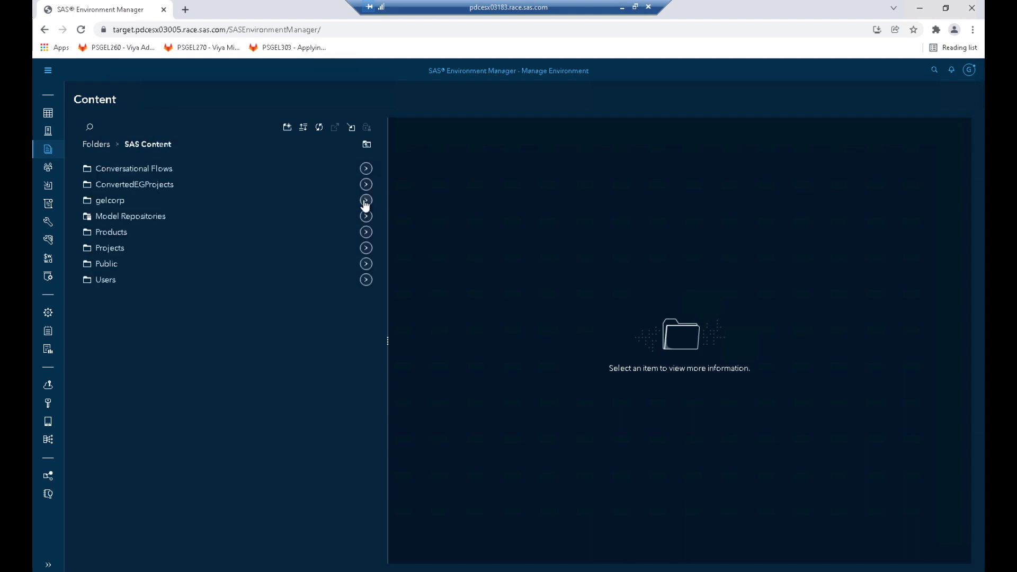
{"action": "left_click", "coordinate": [366, 283]}
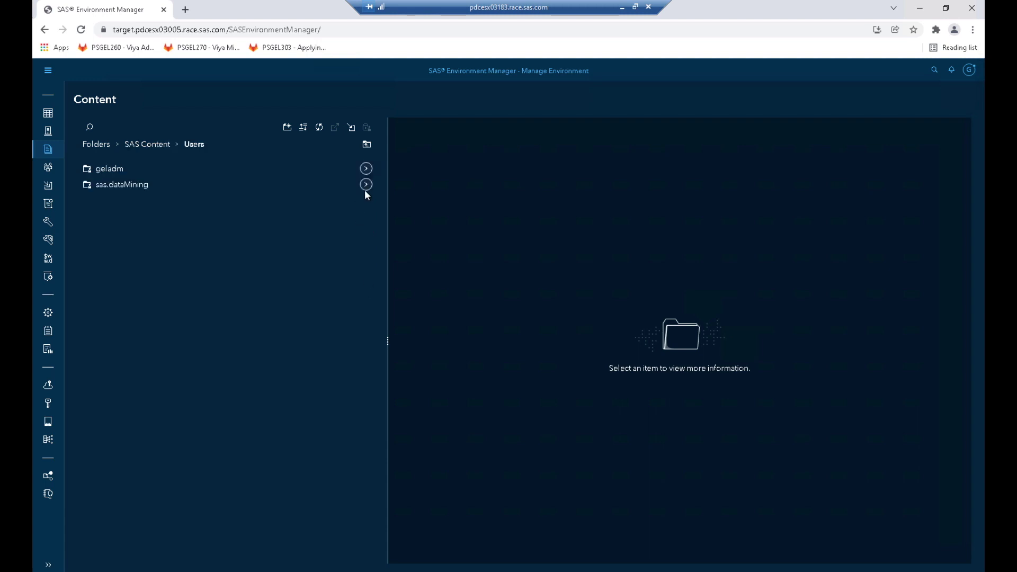
{"action": "left_click", "coordinate": [368, 171]}
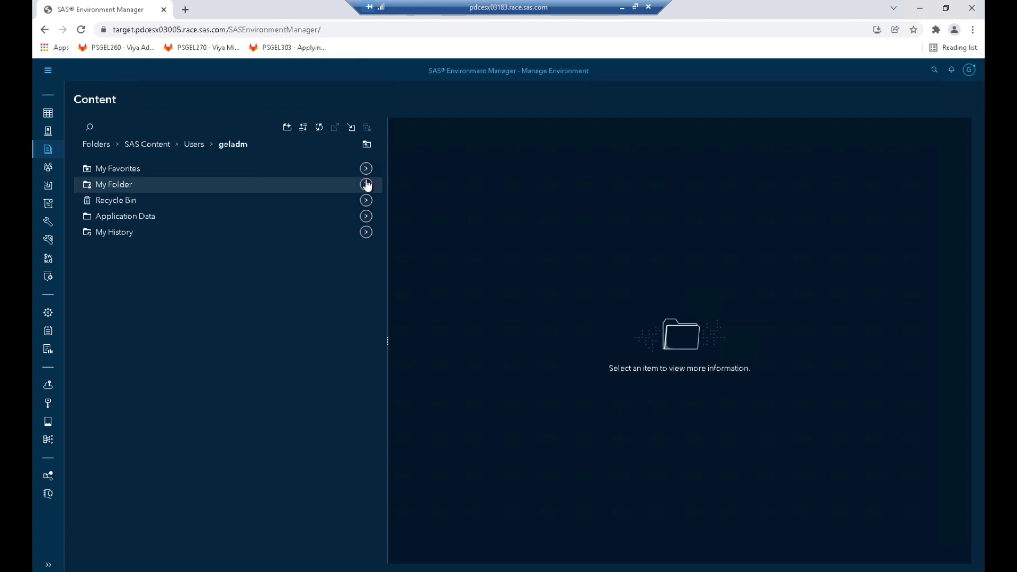
{"action": "left_click", "coordinate": [366, 185]}
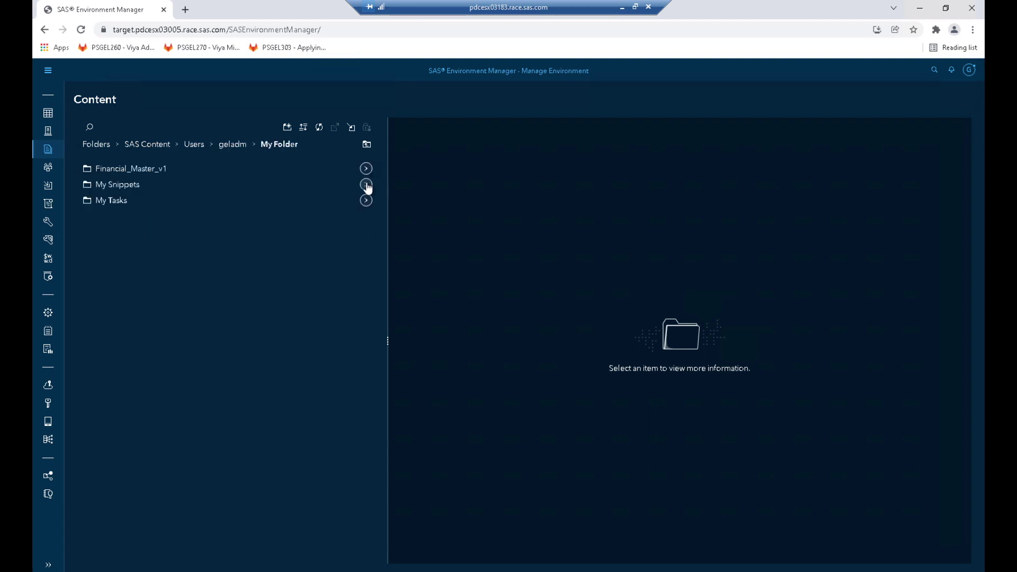
{"action": "left_click", "coordinate": [162, 176]}
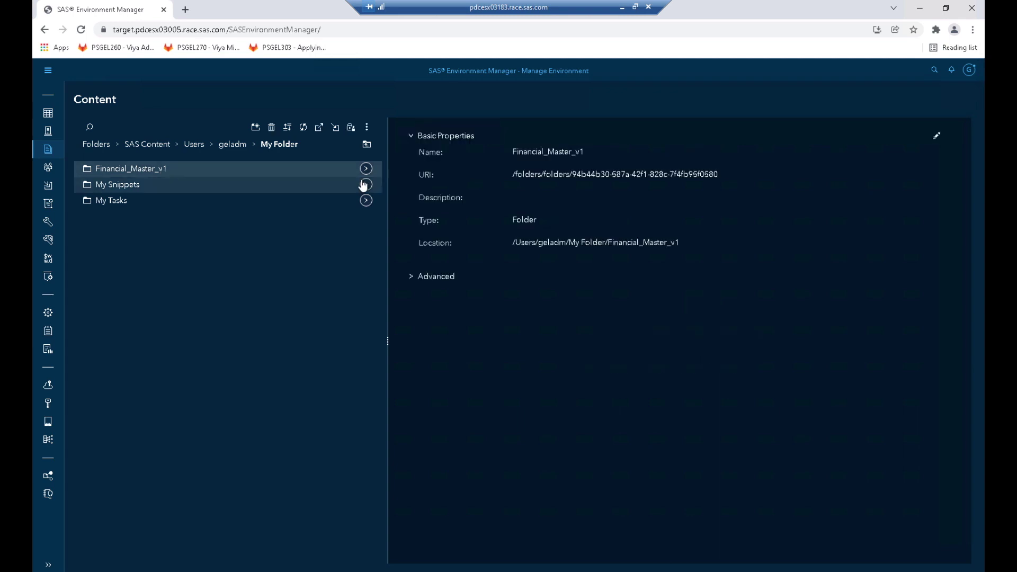
{"action": "left_click", "coordinate": [369, 172]}
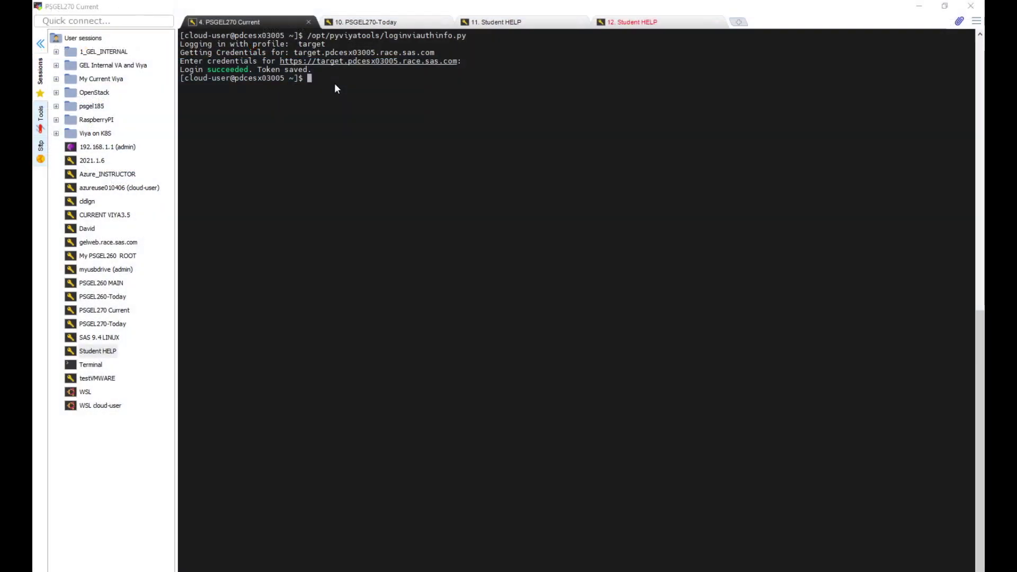
Export the full import history with sas-viya transfer import-history to /tmp/importHist.csv.
{"action": "left_click", "coordinate": [335, 86]}
{"action": "type", "text": "sas"}
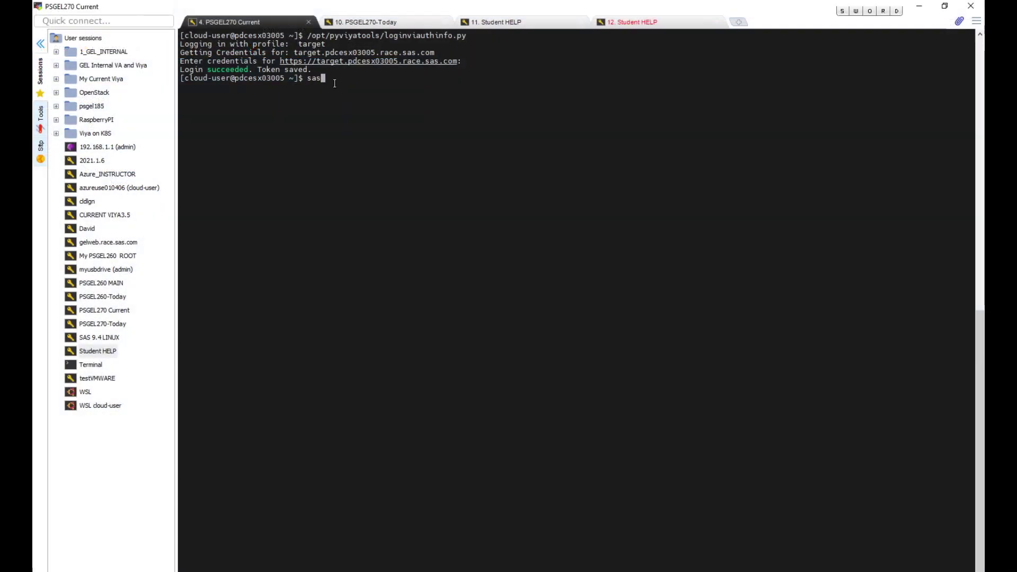
{"action": "type", "text": "-viya transfer i"}
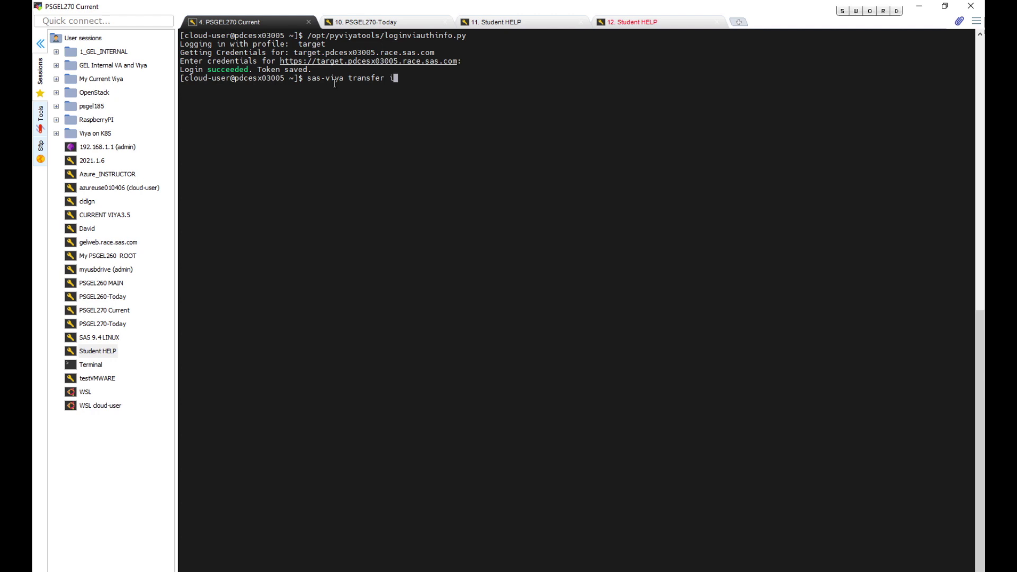
{"action": "type", "text": "mport-history --all -f /tmp/import"}
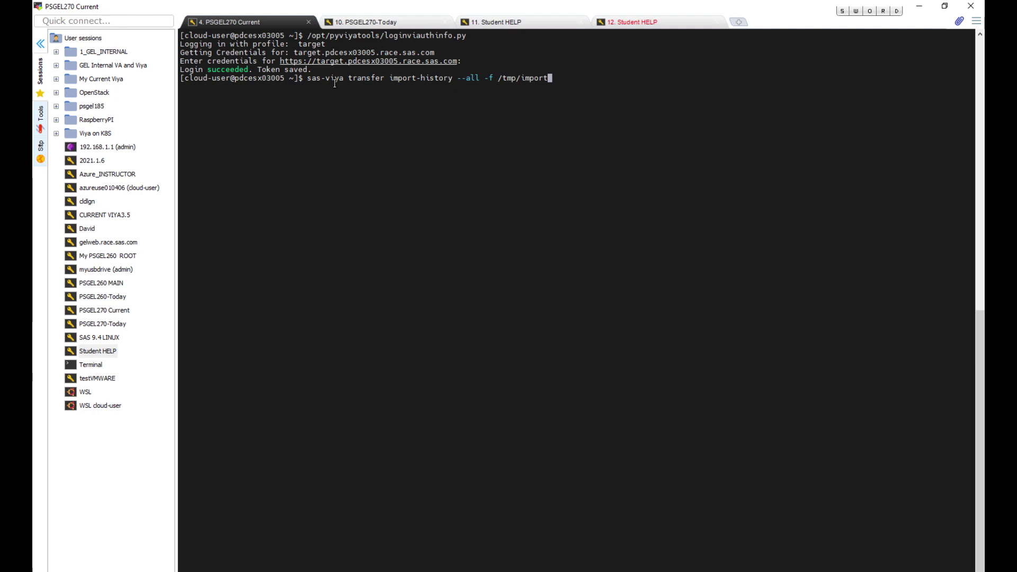
{"action": "type", "text": "Hist.csv"}
{"action": "key", "text": "Return"}
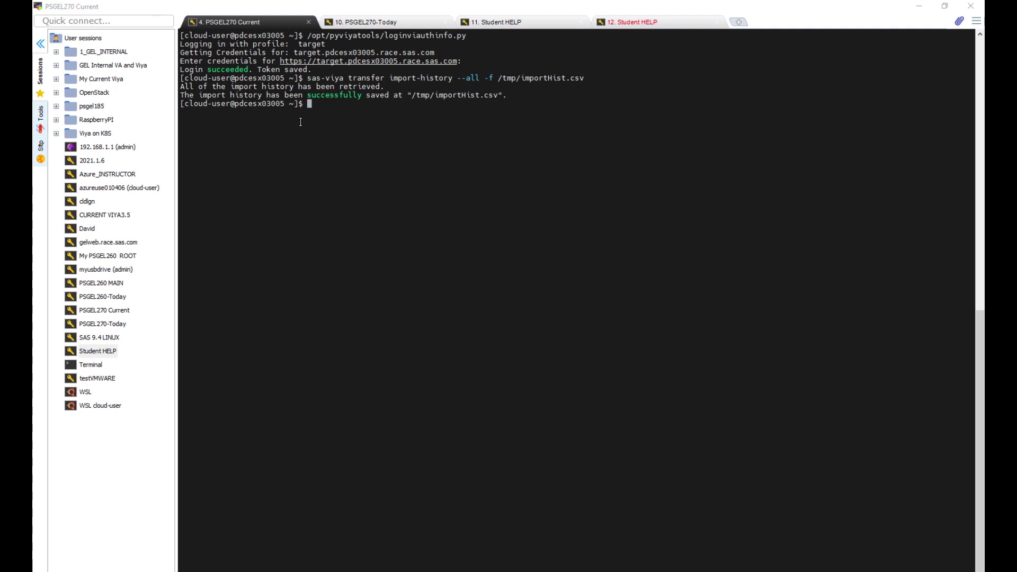
Run the sas-viya cas tables import csv command loading the history into ImportedItems.
{"action": "left_click", "coordinate": [310, 104]}
{"action": "type", "text": "sas-"}
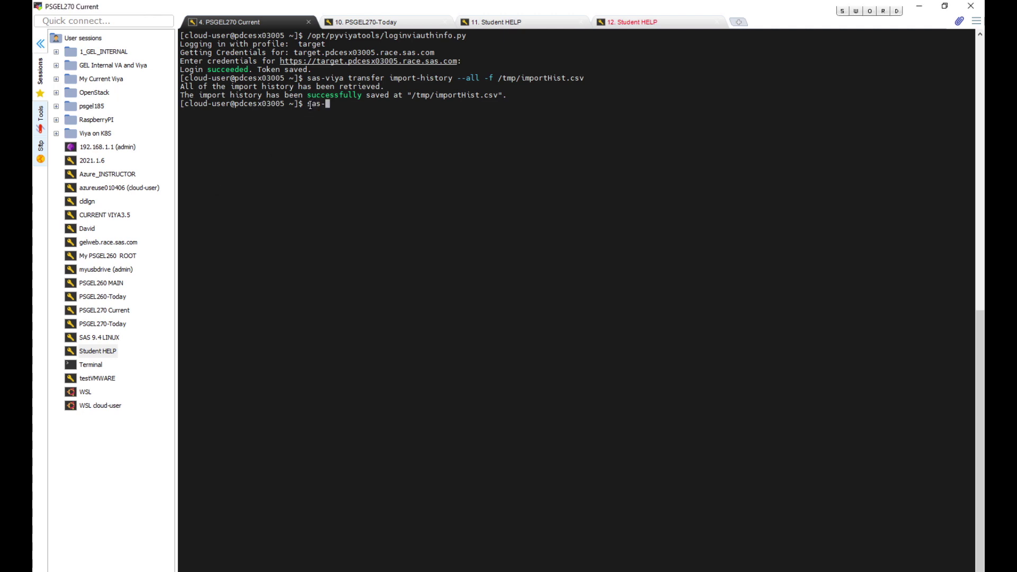
{"action": "type", "text": "viya"}
{"action": "right_click", "coordinate": [360, 100]}
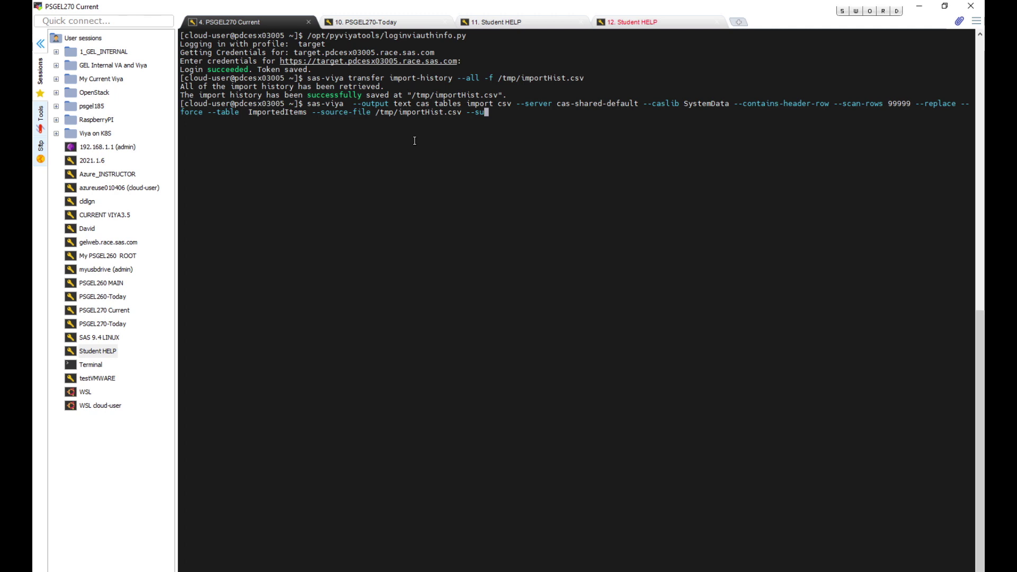
{"action": "key", "text": "Return"}
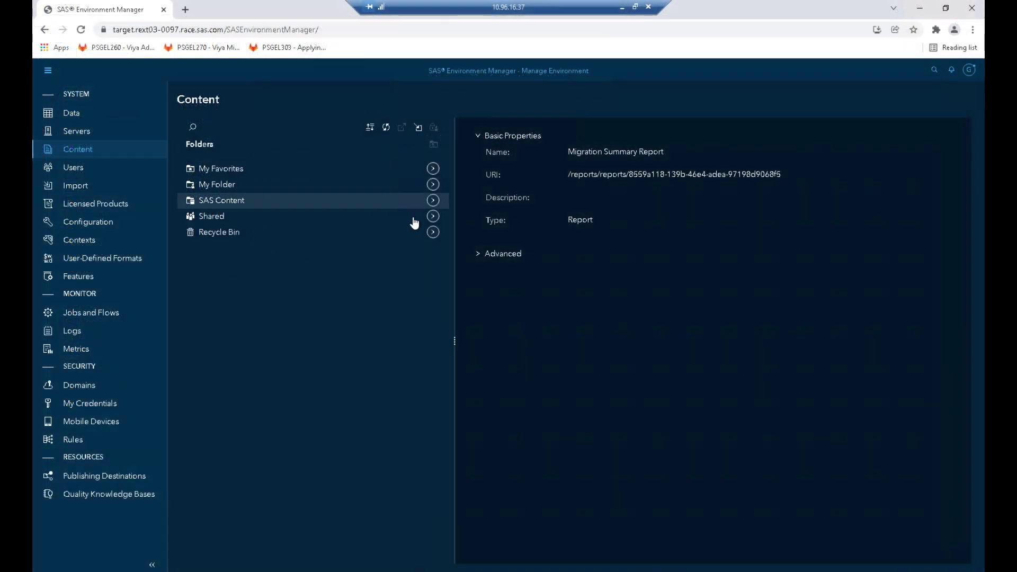
Browse to Products > SAS Environment Manager > Dashboard Items and open the Migration Summary Report.
{"action": "left_click", "coordinate": [433, 200]}
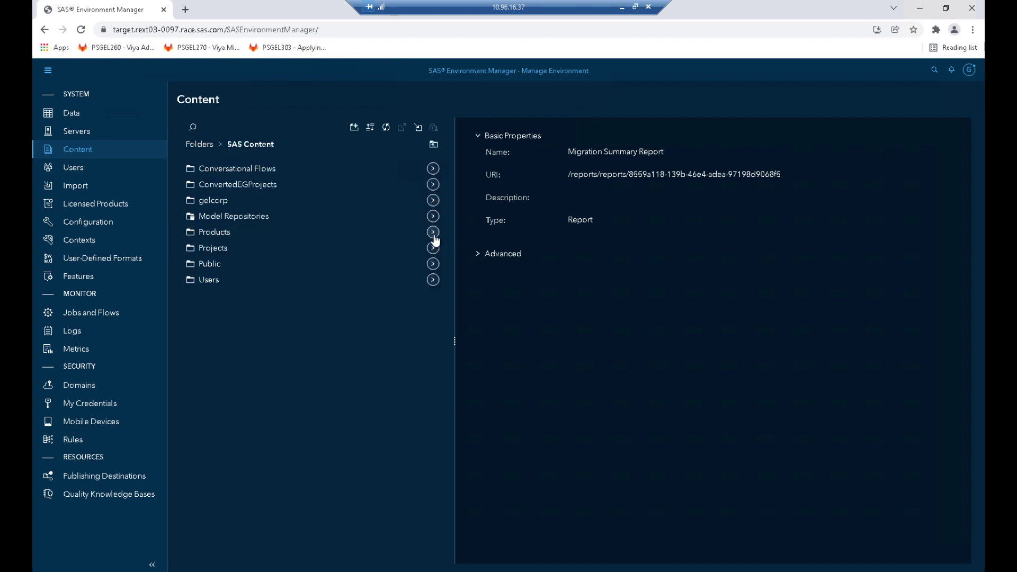
{"action": "left_click", "coordinate": [433, 232]}
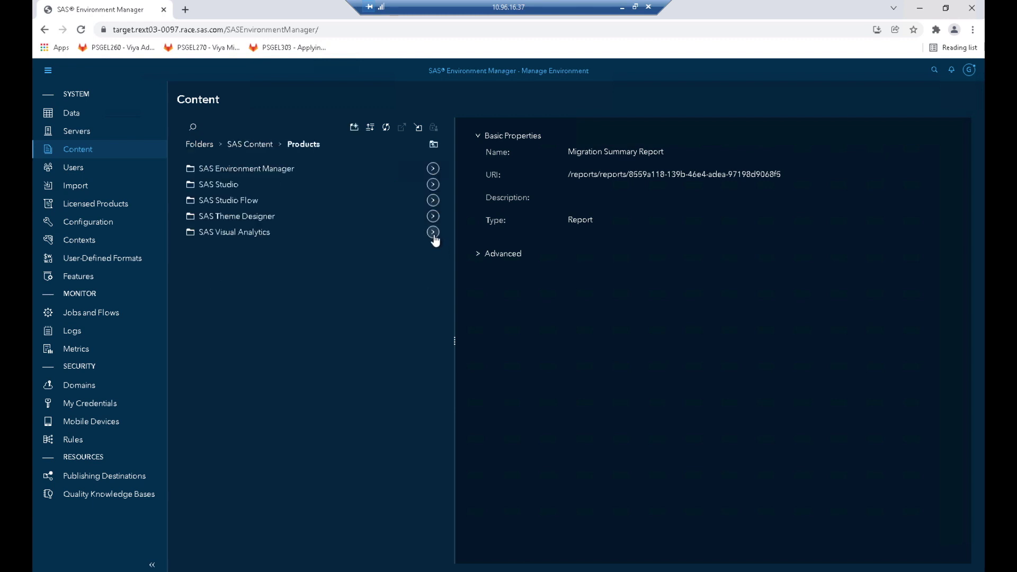
{"action": "left_click", "coordinate": [434, 169]}
{"action": "left_click", "coordinate": [433, 168]}
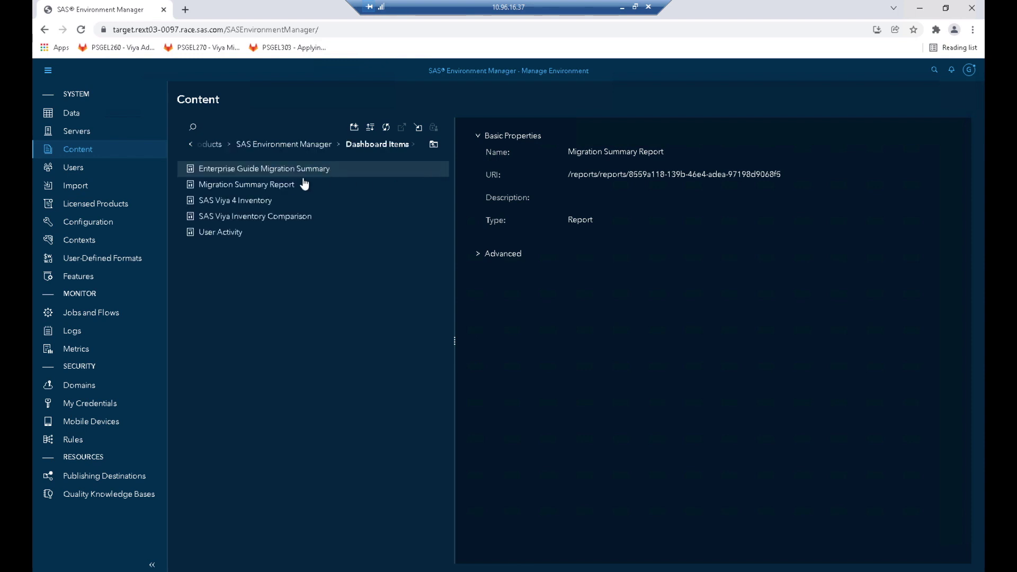
{"action": "left_click", "coordinate": [272, 189]}
{"action": "left_click", "coordinate": [288, 196]}
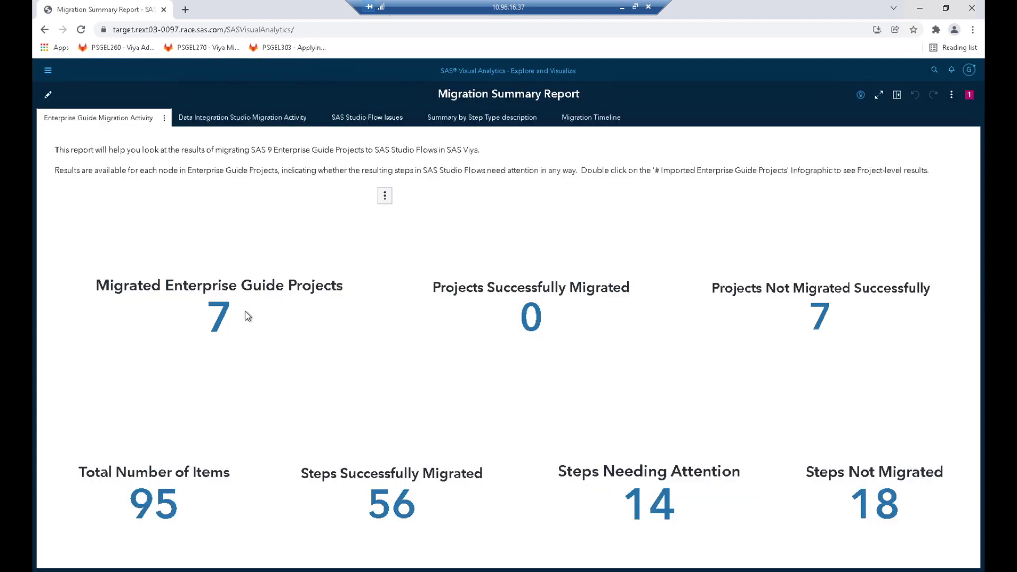
Review the summary infographics, then switch to the report's SAS Studio Flow Issues page.
{"action": "mouse_move", "coordinate": [228, 316]}
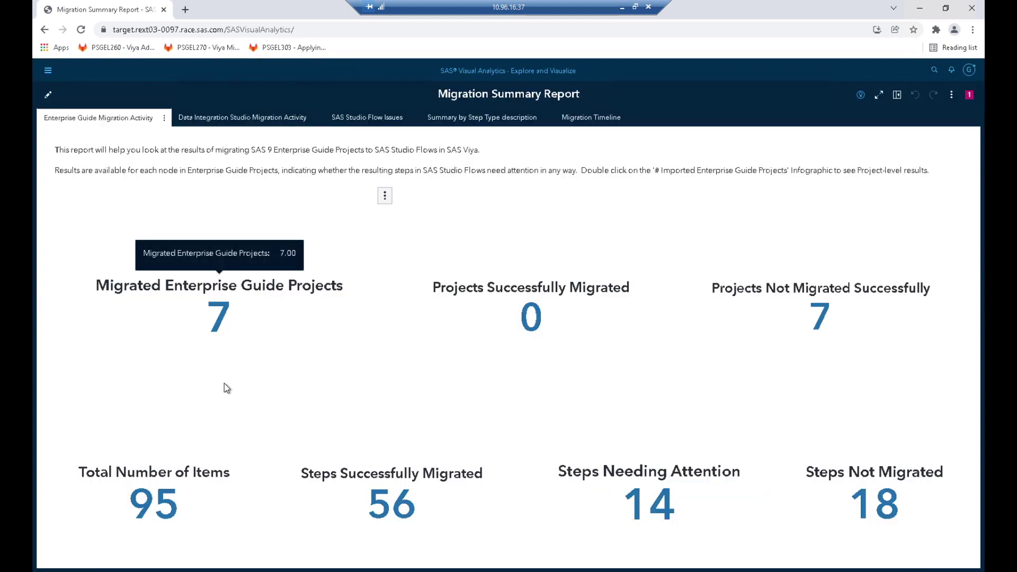
{"action": "mouse_move", "coordinate": [186, 507]}
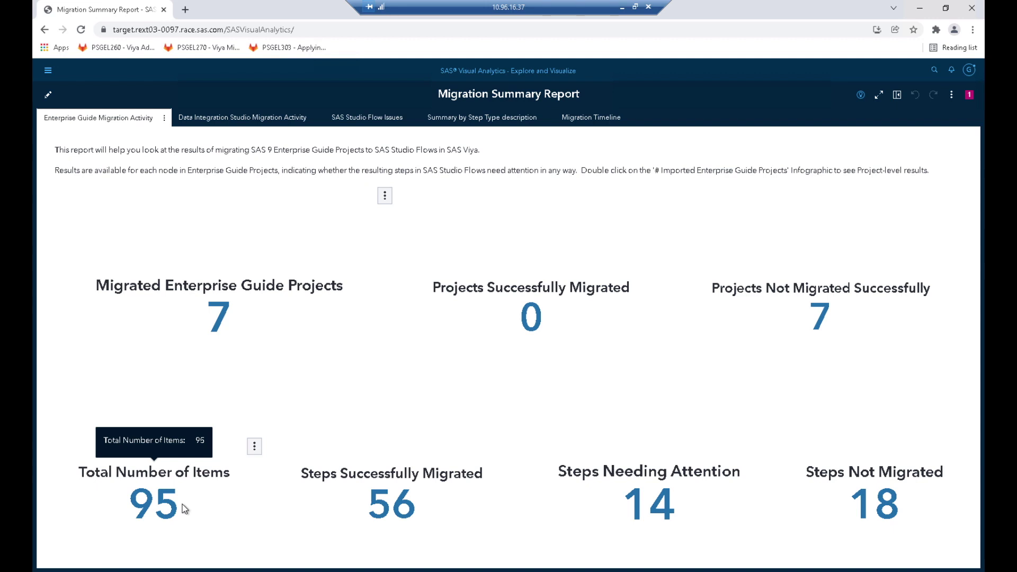
{"action": "mouse_move", "coordinate": [353, 514]}
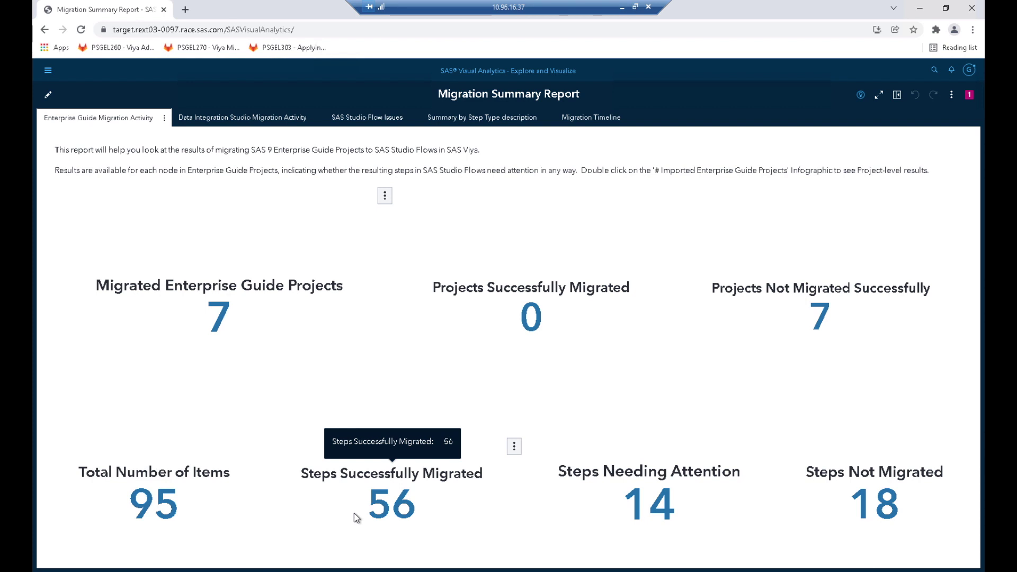
{"action": "left_click", "coordinate": [358, 121]}
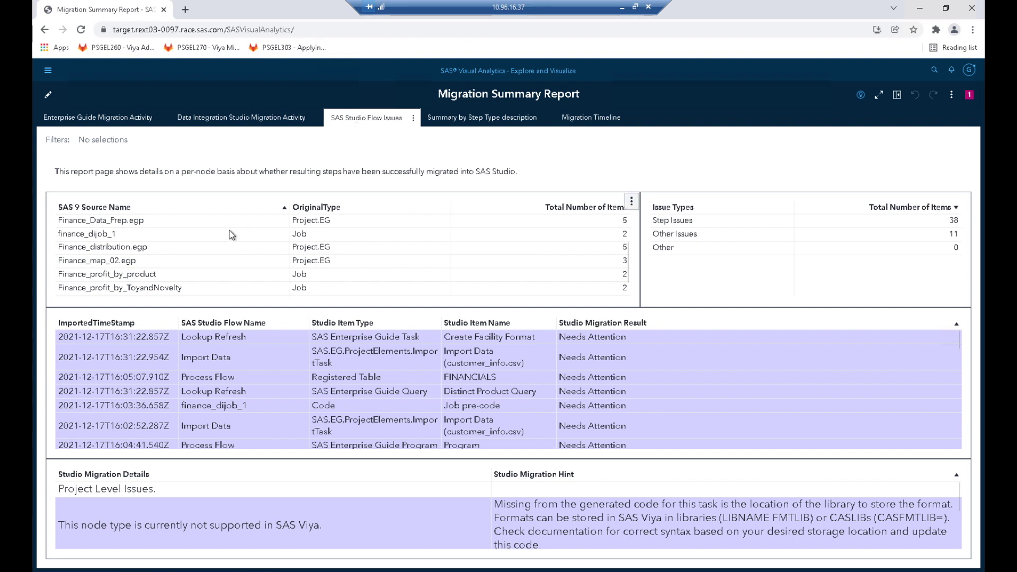
{"action": "scroll", "coordinate": [230, 232], "scroll_direction": "down", "scroll_amount": 1}
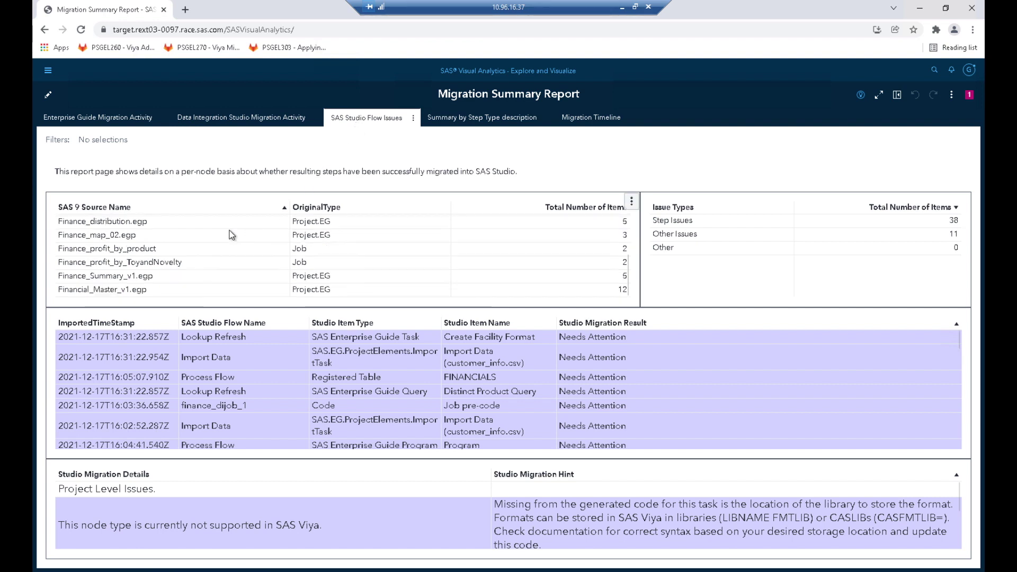
Filter to Financial_Master_v1.egp, inspect Distinct Product Query and Import Data (profit.csv) hints, remove the step filter.
{"action": "left_click", "coordinate": [181, 291]}
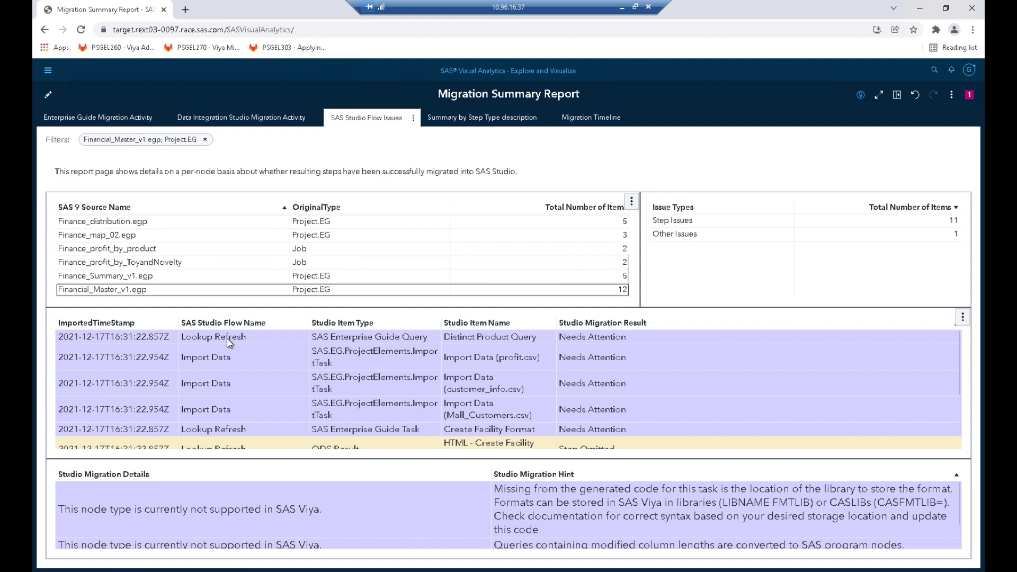
{"action": "left_click", "coordinate": [226, 338]}
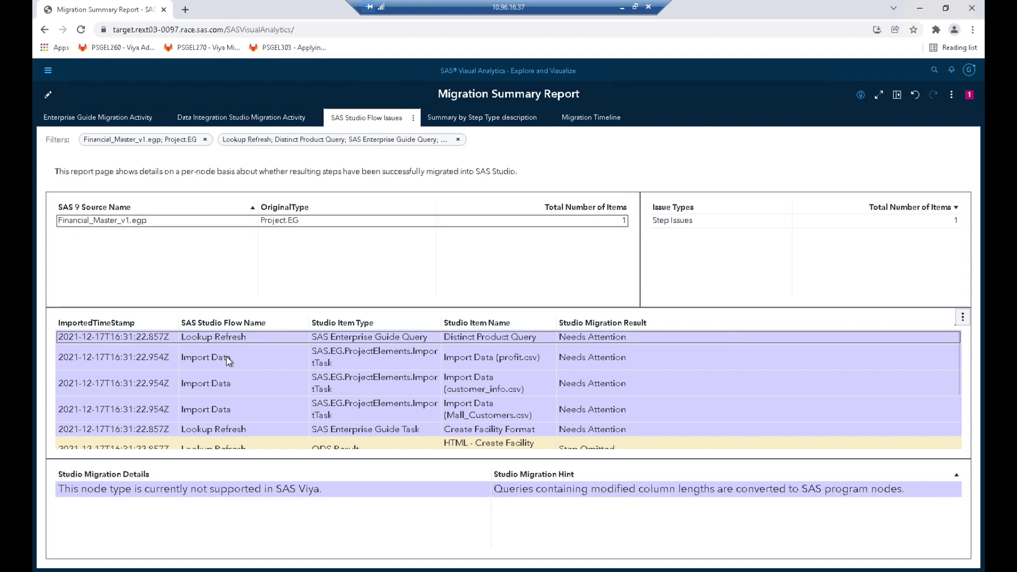
{"action": "left_click", "coordinate": [228, 364]}
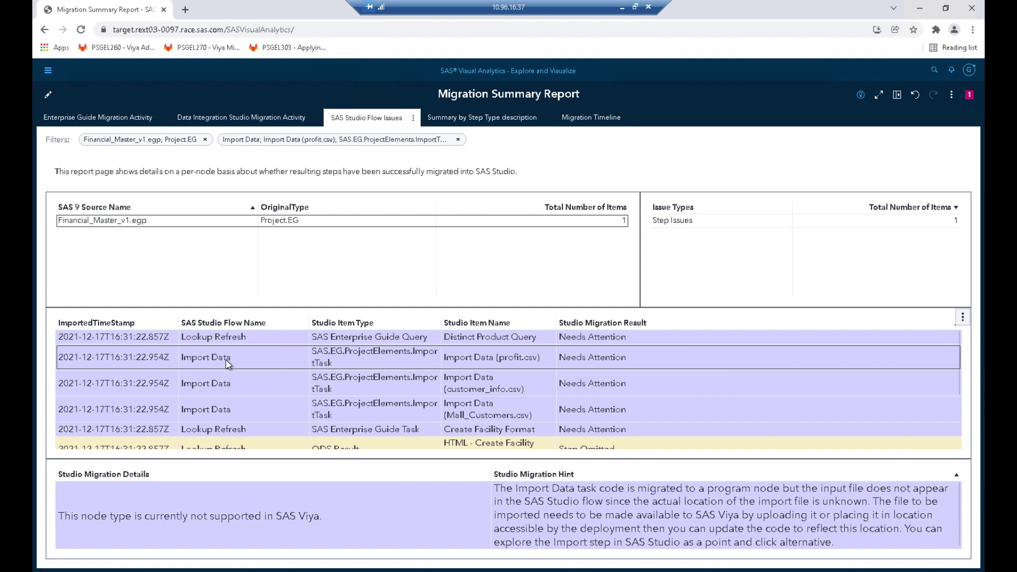
{"action": "left_click", "coordinate": [457, 140]}
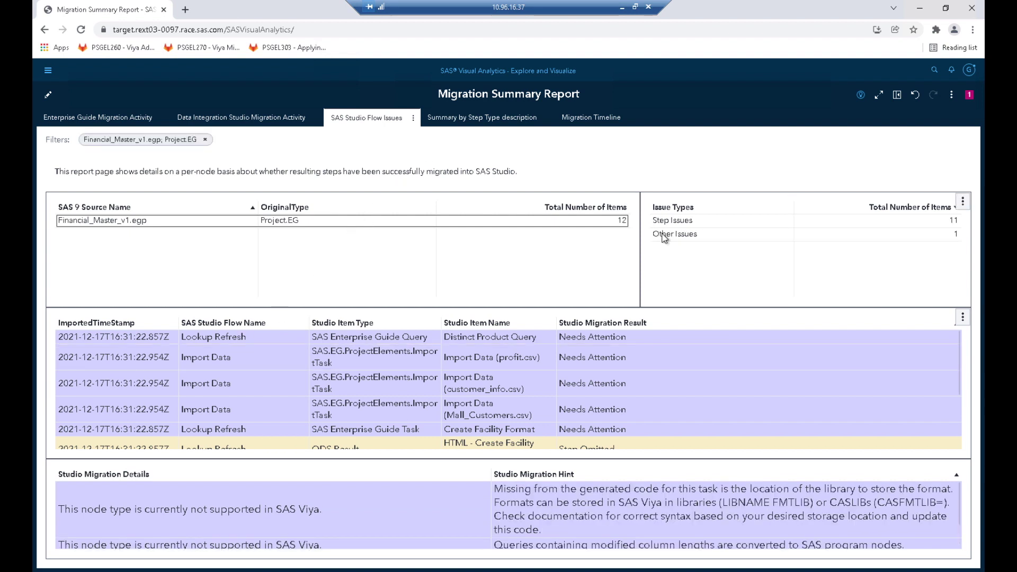
Filter to the project's Other Issues and project-level hint, then remove both filters.
{"action": "left_click", "coordinate": [664, 235]}
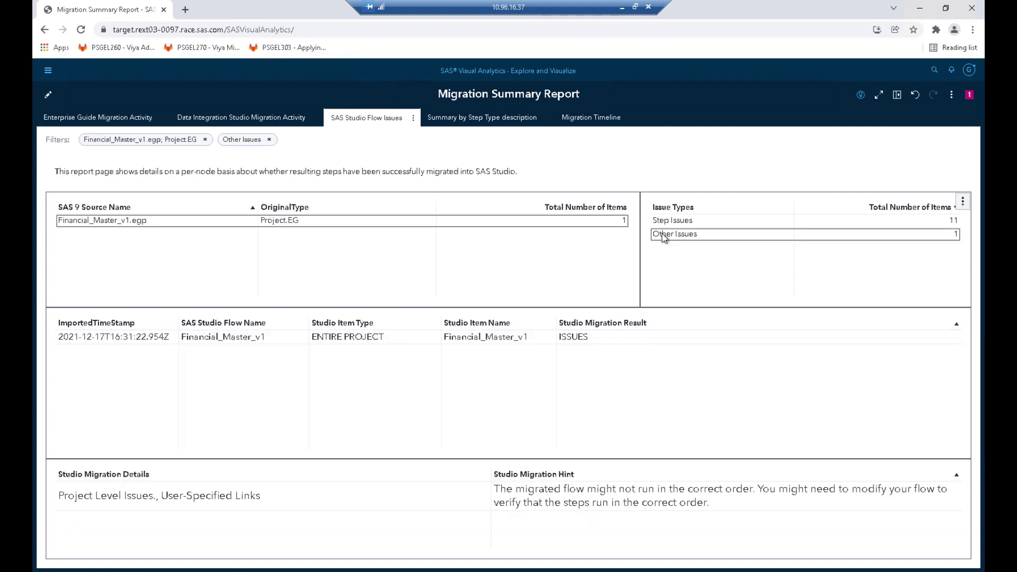
{"action": "left_click", "coordinate": [618, 501]}
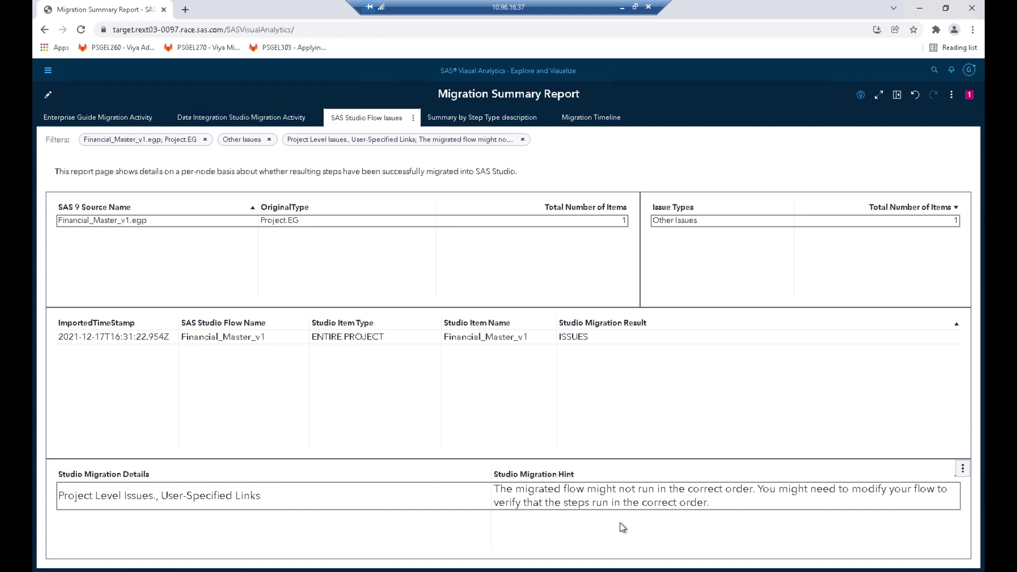
{"action": "left_click", "coordinate": [523, 140]}
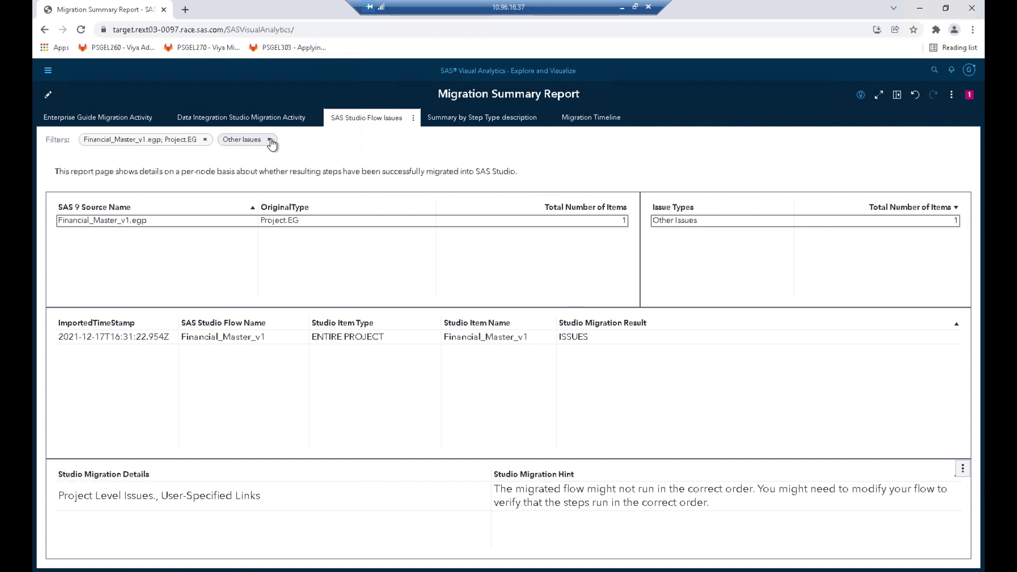
{"action": "left_click", "coordinate": [273, 139]}
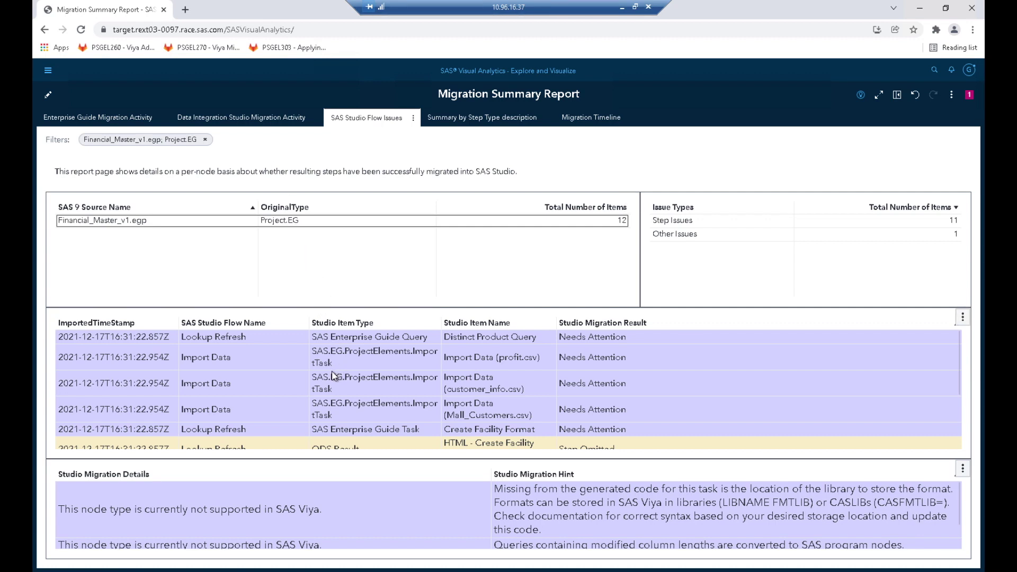
Read the Distinct Product Query and Create Facility Format hints, then select the ENTIRE PROJECT row.
{"action": "left_click", "coordinate": [275, 338]}
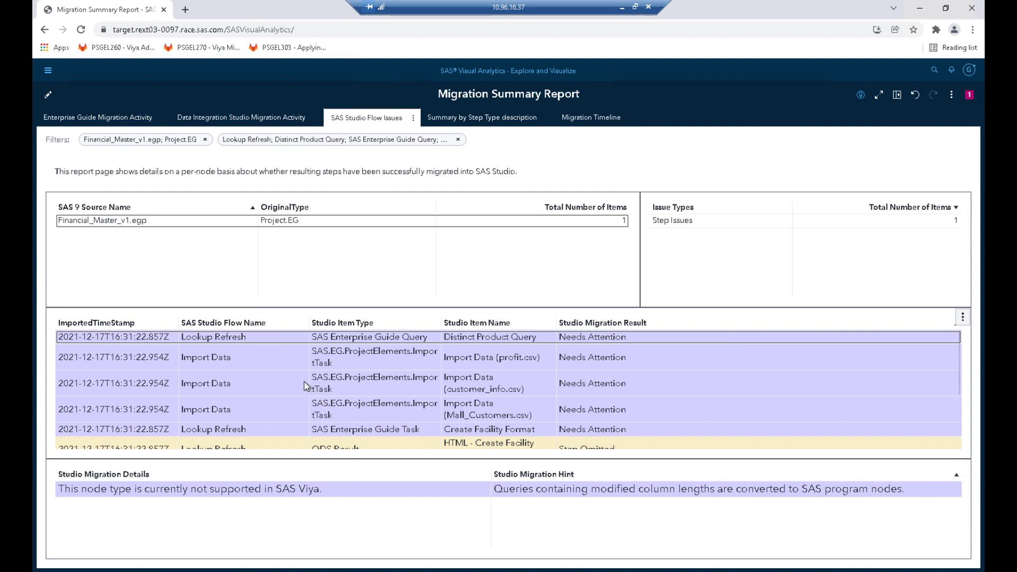
{"action": "left_click", "coordinate": [280, 430]}
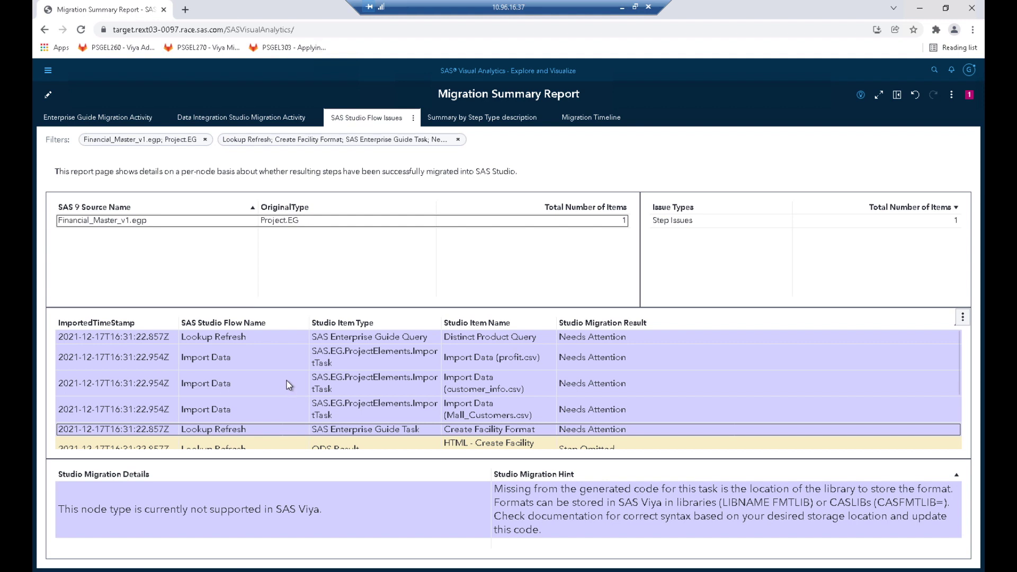
{"action": "scroll", "coordinate": [288, 385], "scroll_direction": "down", "scroll_amount": 2}
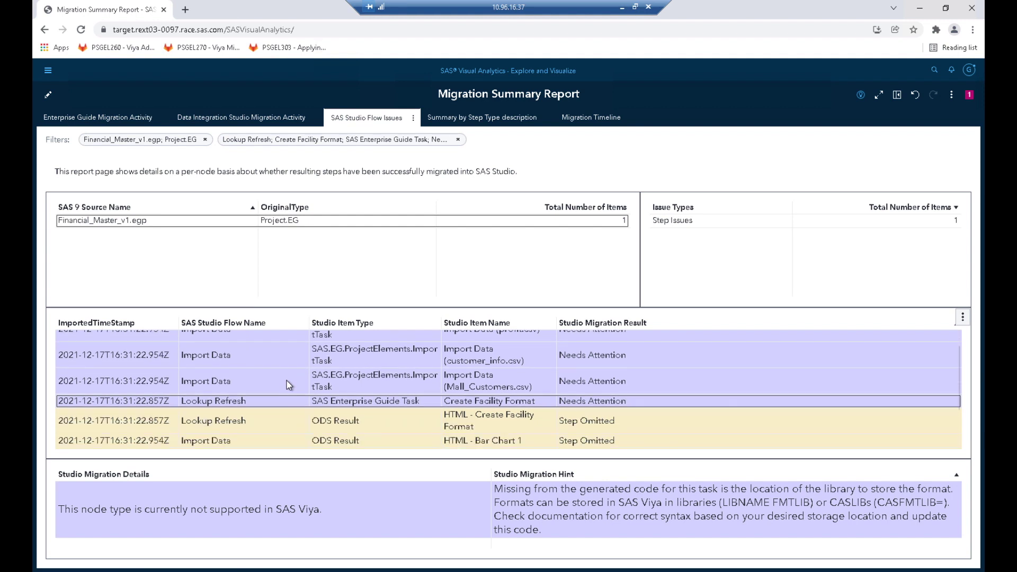
{"action": "scroll", "coordinate": [287, 381], "scroll_direction": "down", "scroll_amount": 2}
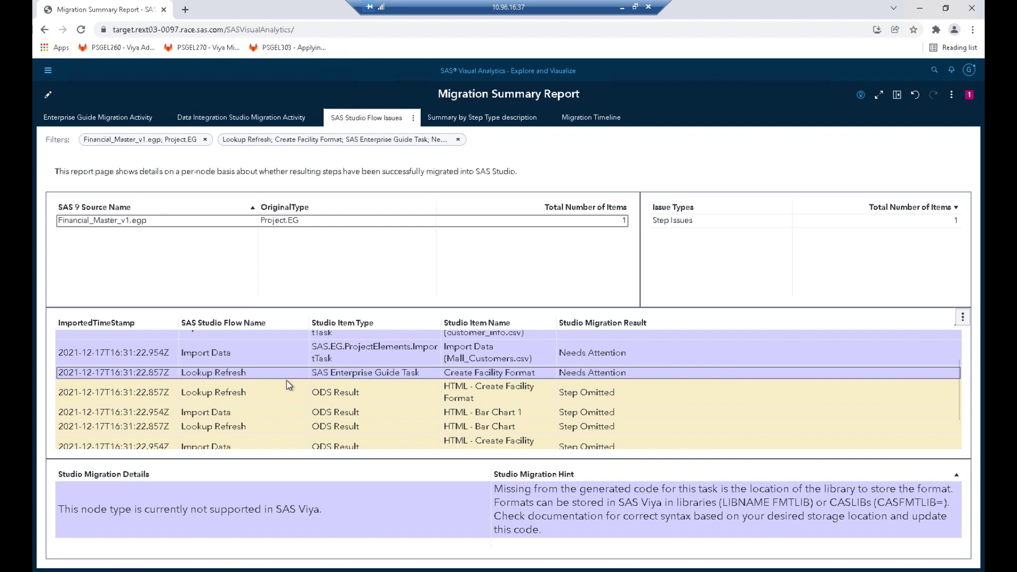
{"action": "scroll", "coordinate": [287, 380], "scroll_direction": "down", "scroll_amount": 4}
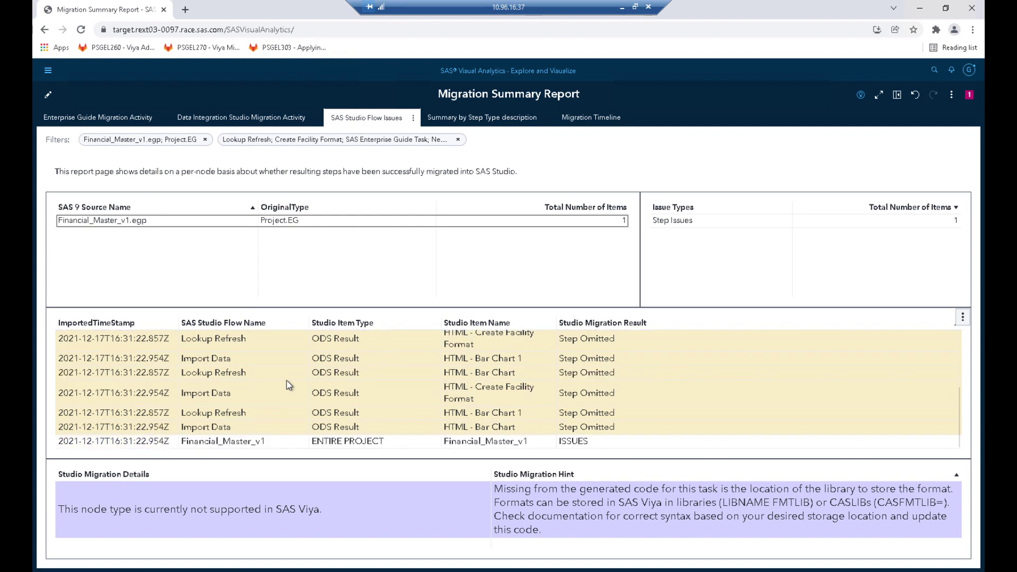
{"action": "left_click", "coordinate": [325, 443]}
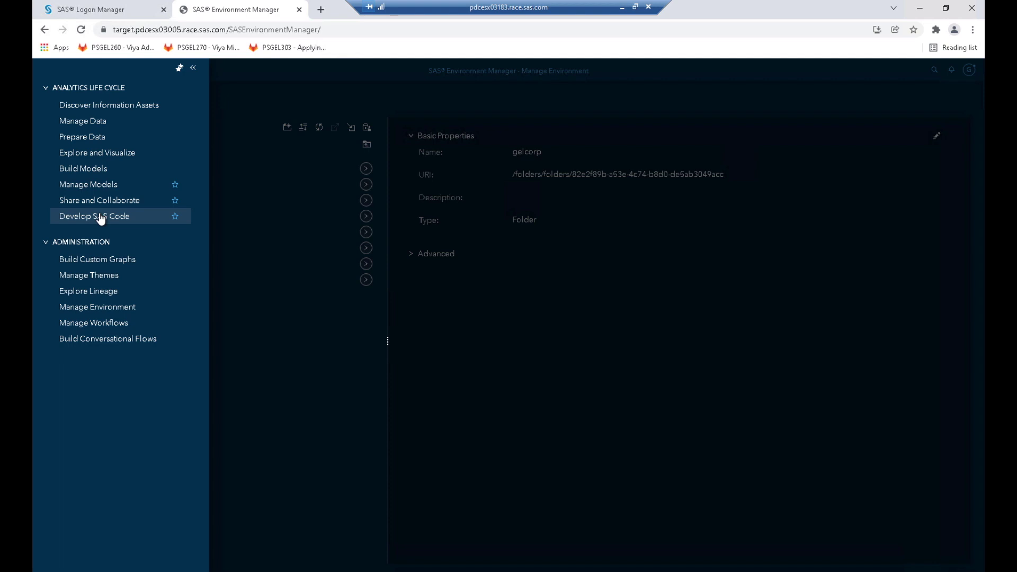
In SAS Studio, open Import Data.flw from My Folder > Financial_Master_v1.
{"action": "left_click", "coordinate": [100, 217]}
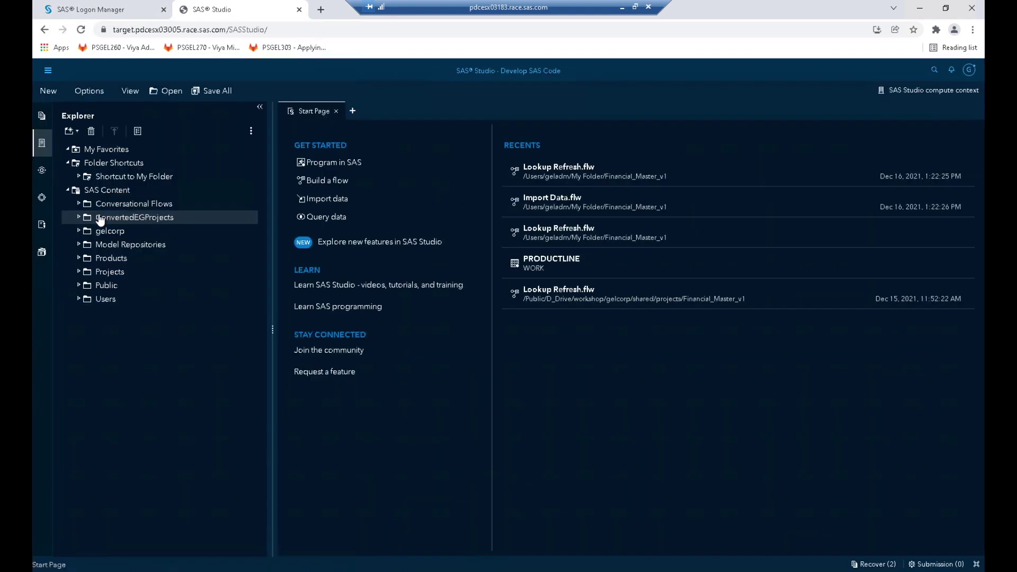
{"action": "left_click", "coordinate": [78, 178]}
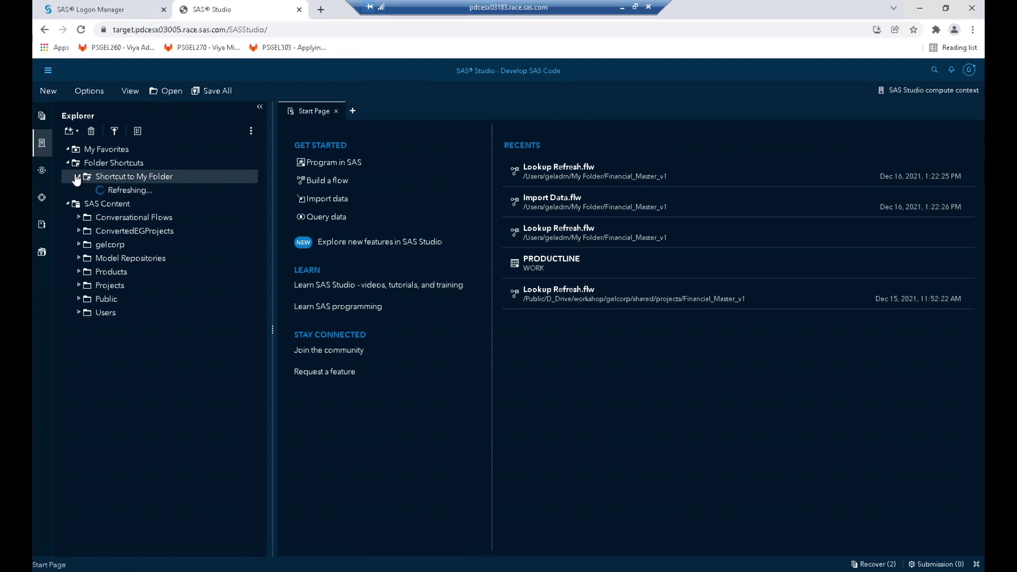
{"action": "left_click", "coordinate": [111, 193]}
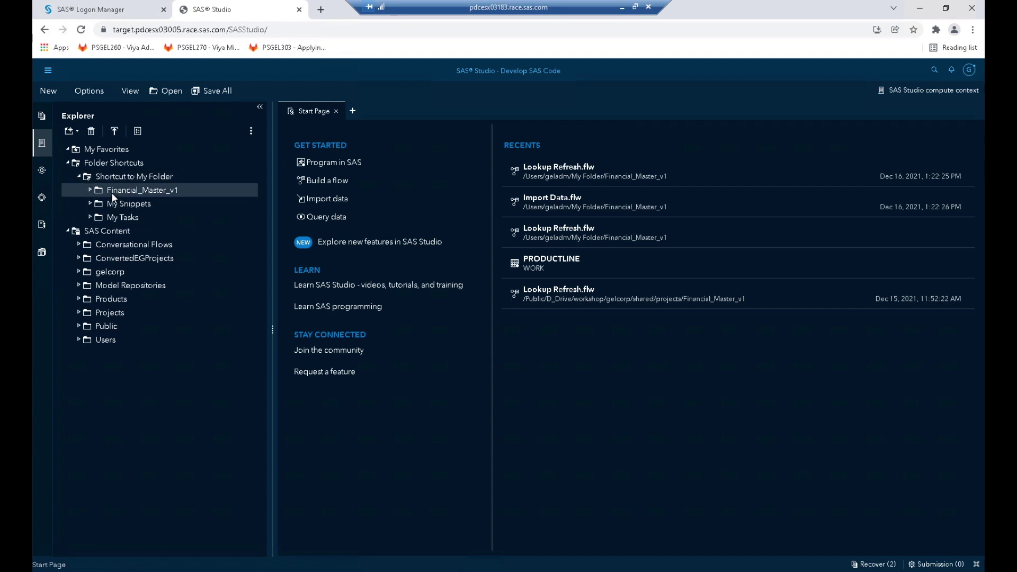
{"action": "left_click", "coordinate": [91, 190]}
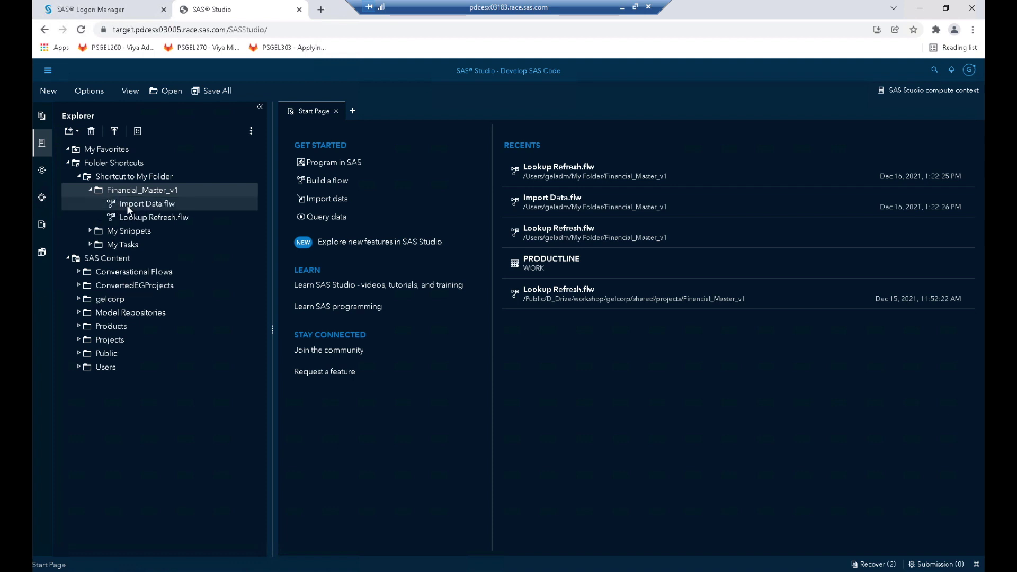
{"action": "double_click", "coordinate": [126, 205]}
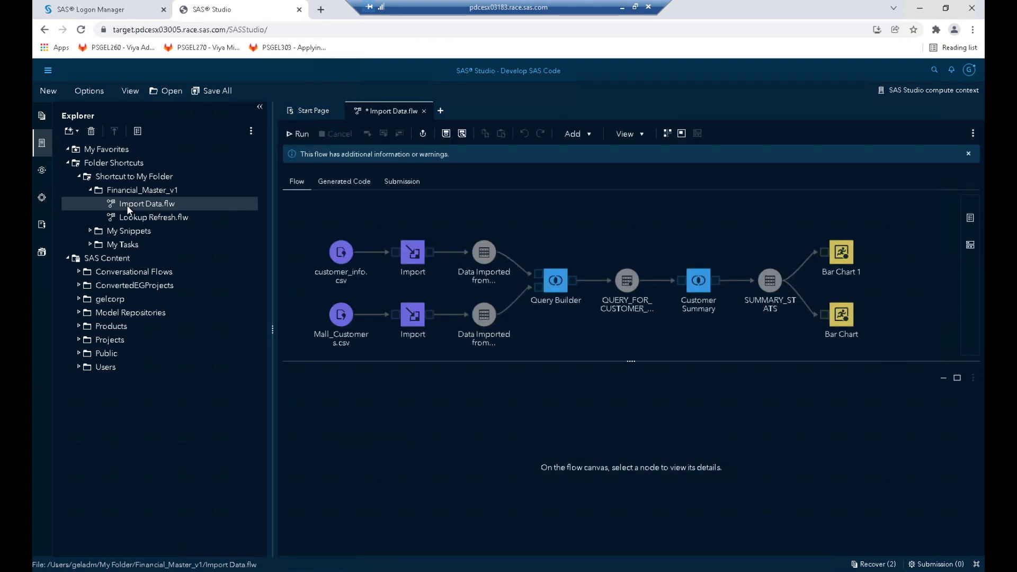
Enlarge the flow canvas to show the profit.csv row, then select Lookup Refresh.flw.
{"action": "scroll", "coordinate": [630, 350], "scroll_direction": "down", "scroll_amount": 1}
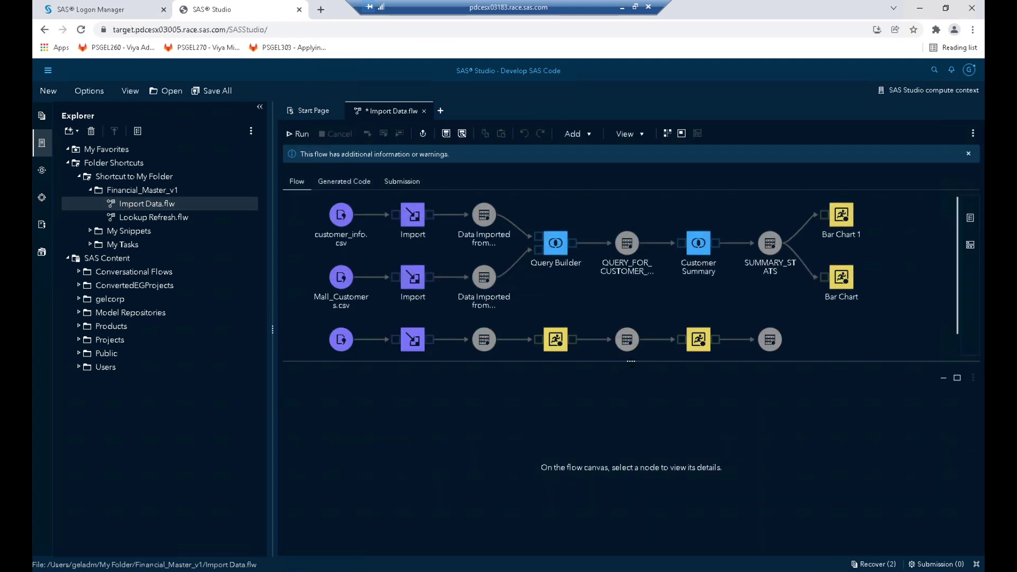
{"action": "left_click_drag", "start_coordinate": [631, 362], "coordinate": [622, 492]}
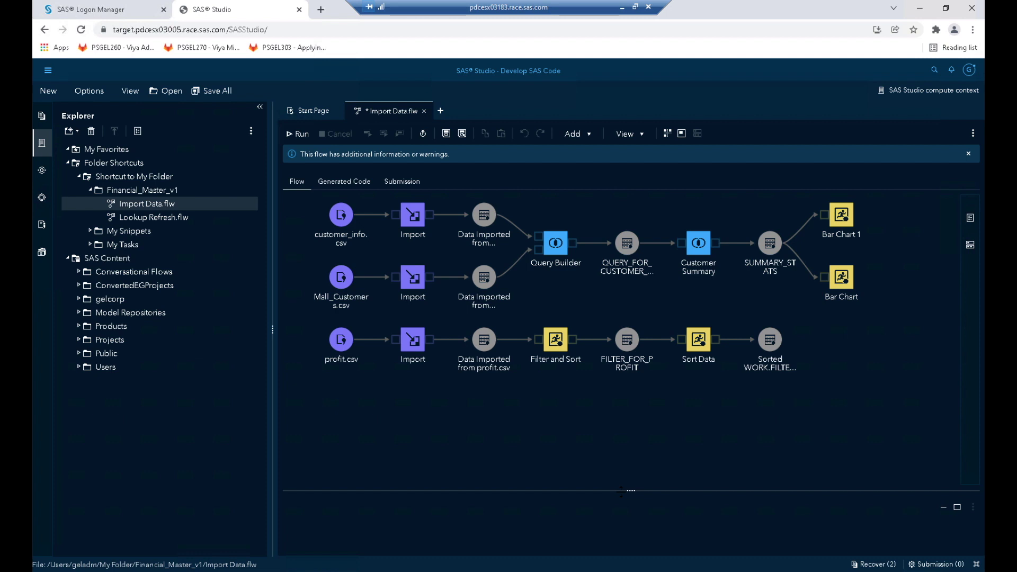
{"action": "left_click", "coordinate": [186, 218]}
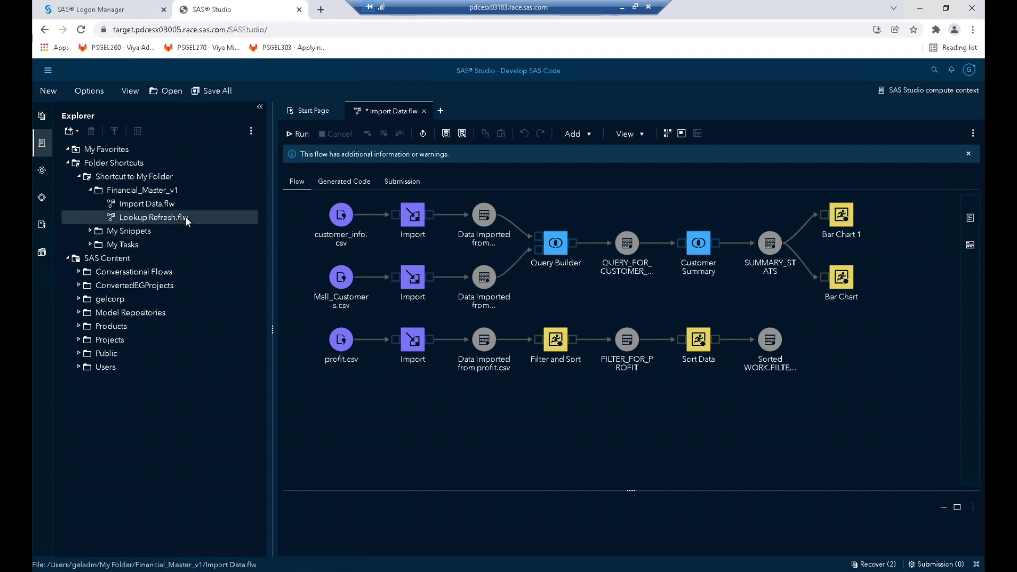
Open the Lookup Refresh flow and inspect its FINANCIALS source table node and both swimlanes.
{"action": "double_click", "coordinate": [186, 217]}
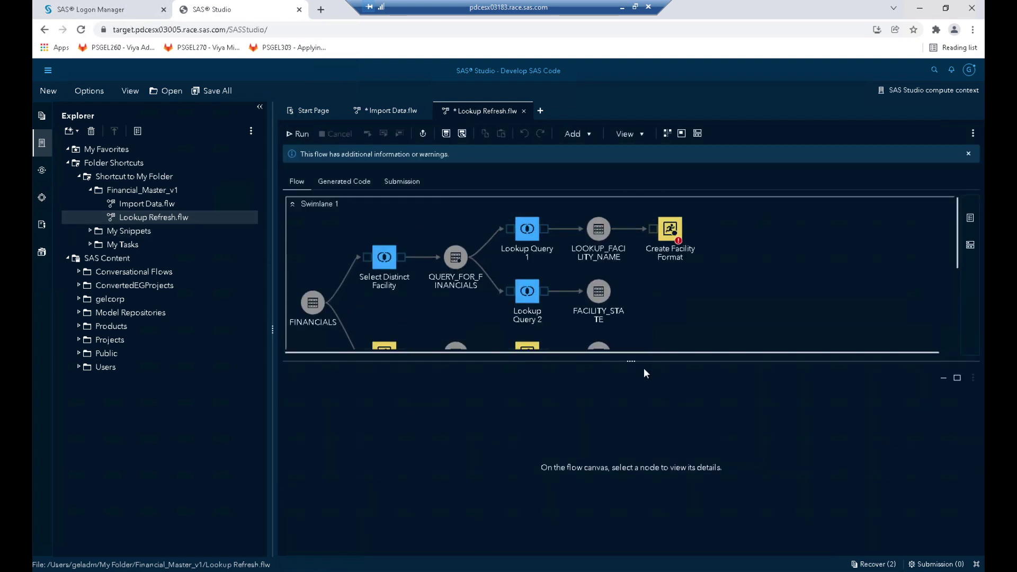
{"action": "left_click_drag", "start_coordinate": [631, 362], "coordinate": [636, 511]}
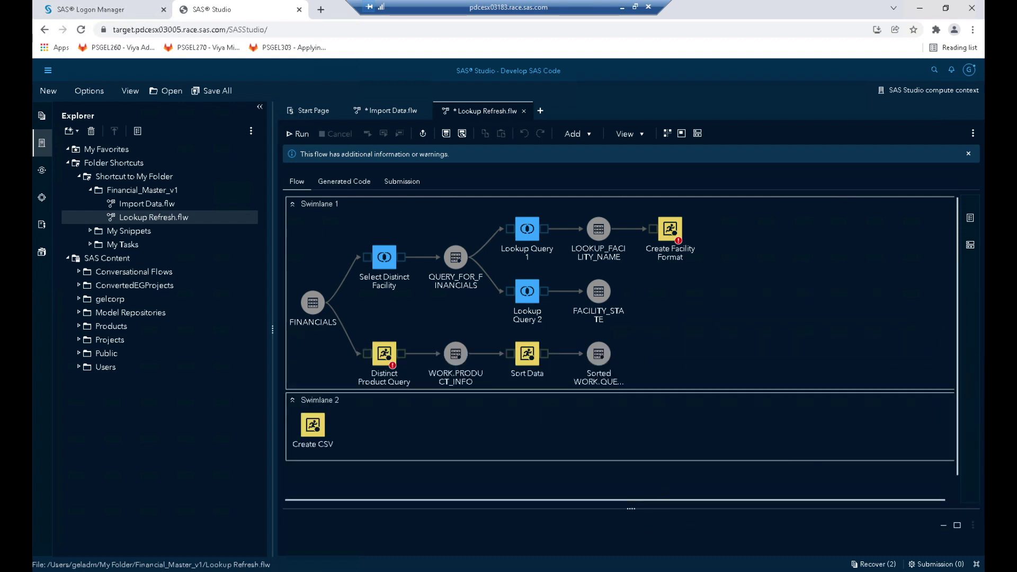
{"action": "left_click", "coordinate": [312, 303]}
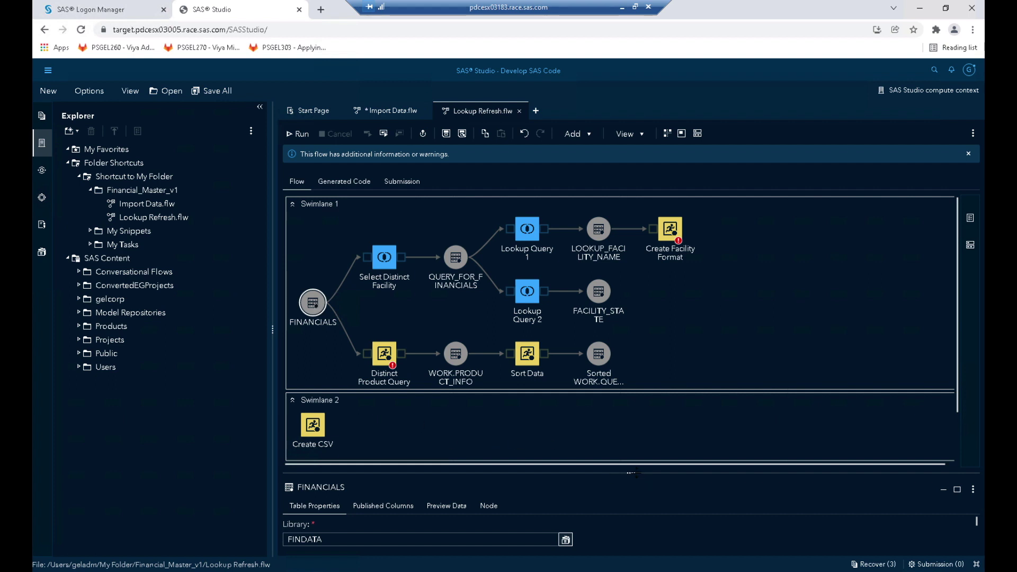
{"action": "left_click", "coordinate": [440, 445]}
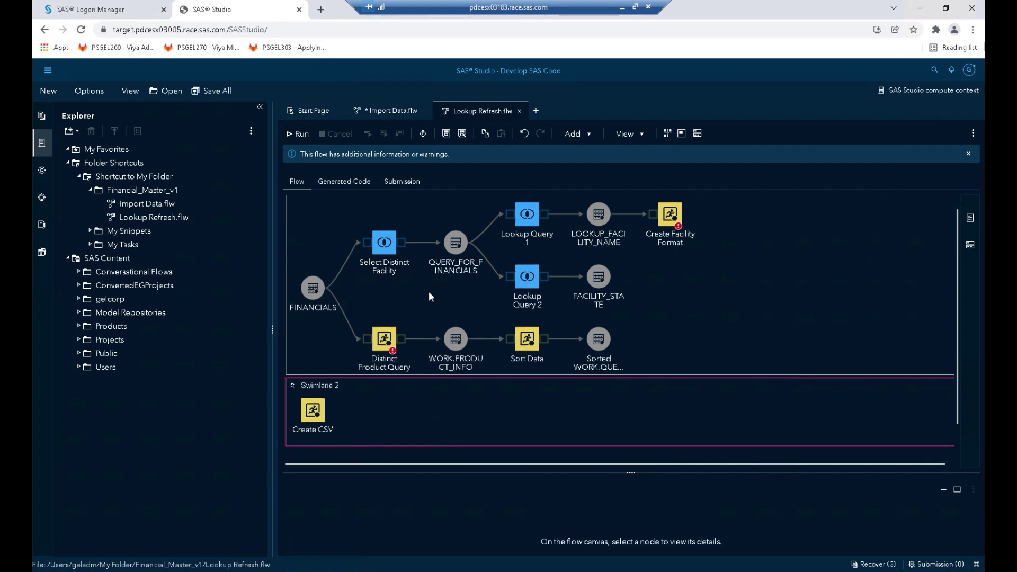
{"action": "left_click", "coordinate": [429, 293]}
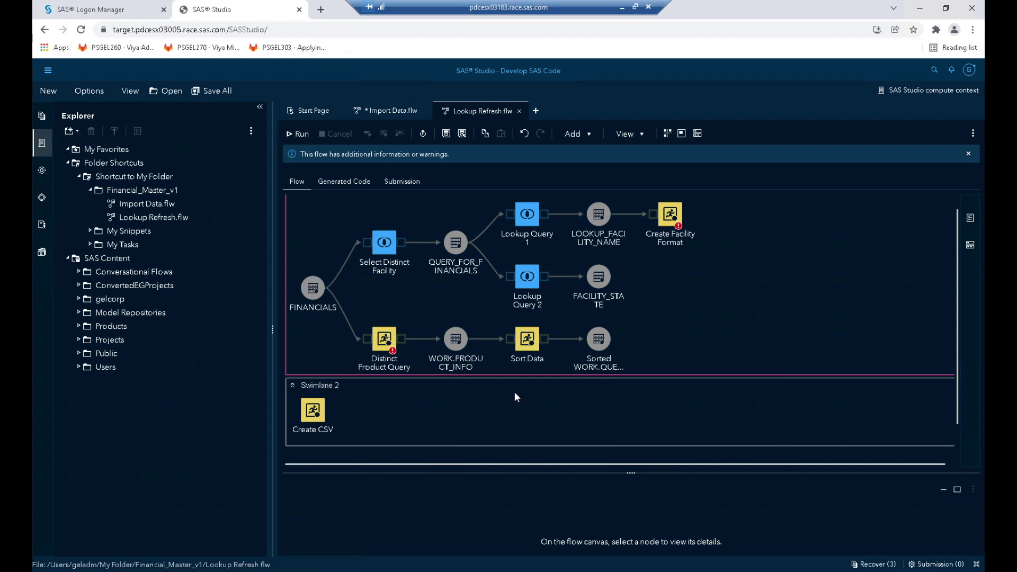
{"action": "left_click", "coordinate": [317, 289]}
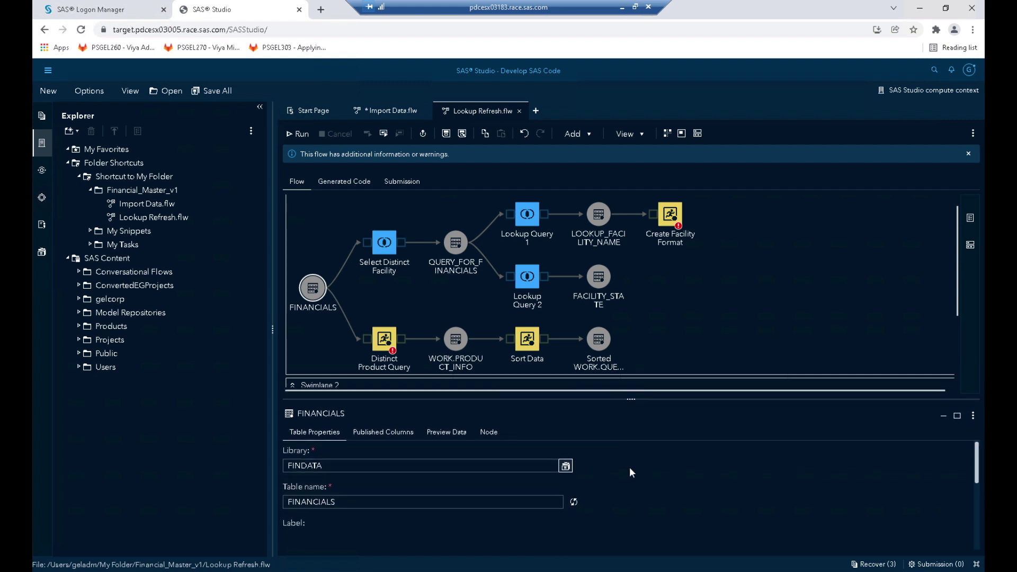
{"action": "scroll", "coordinate": [629, 466], "scroll_direction": "down", "scroll_amount": 5}
{"action": "scroll", "coordinate": [631, 468], "scroll_direction": "up", "scroll_amount": 5}
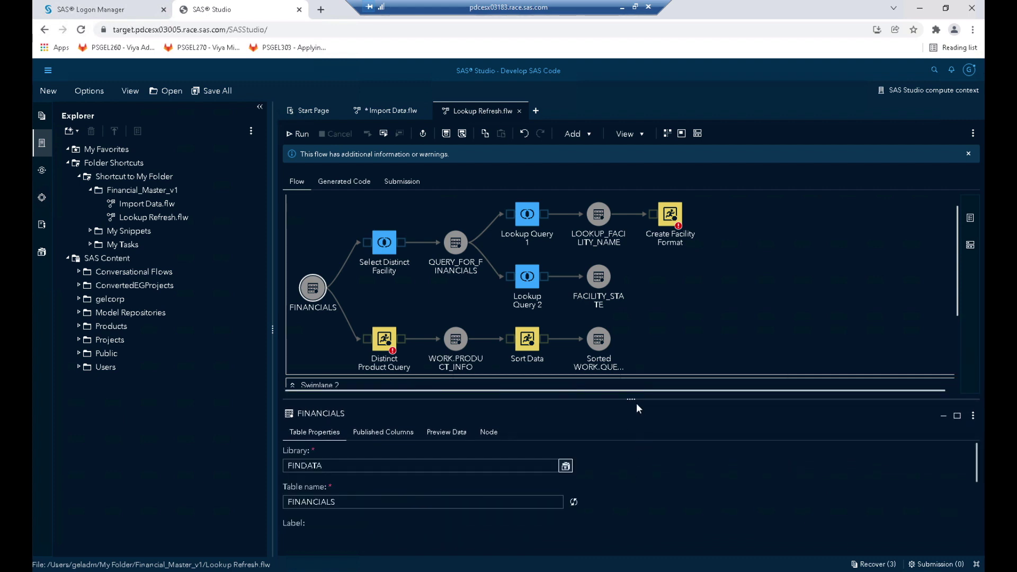
Inspect the Select Distinct Facility query's settings and the Distinct Product Query node's code.
{"action": "left_click_drag", "start_coordinate": [631, 399], "coordinate": [636, 468]}
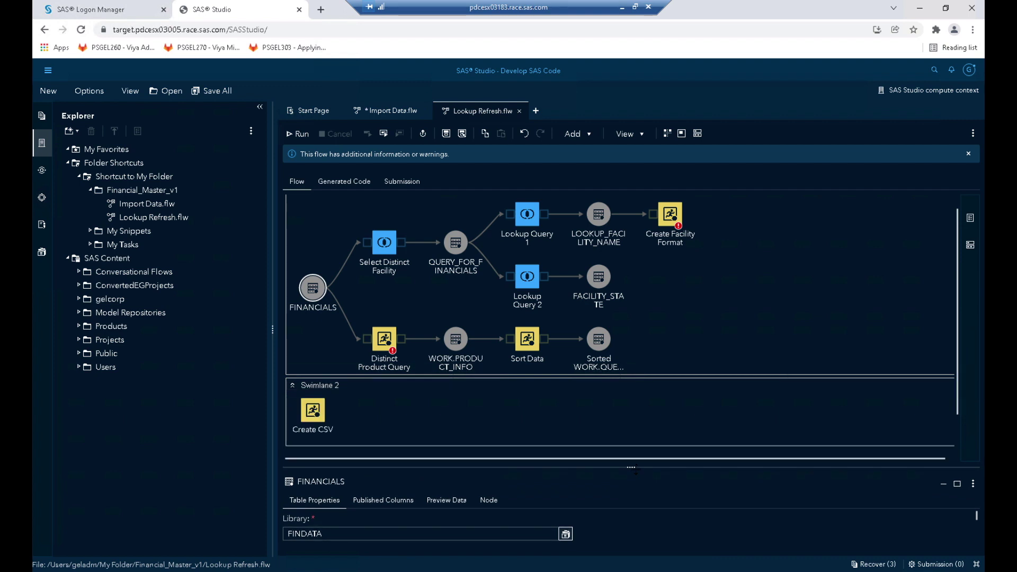
{"action": "left_click", "coordinate": [390, 247]}
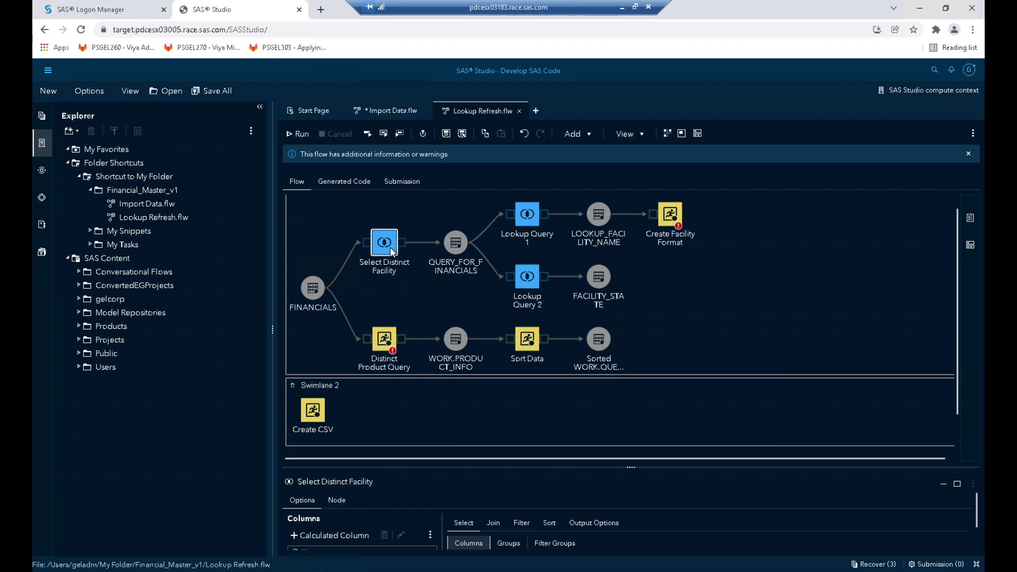
{"action": "left_click", "coordinate": [631, 468]}
{"action": "left_click_drag", "start_coordinate": [622, 427], "coordinate": [618, 460]}
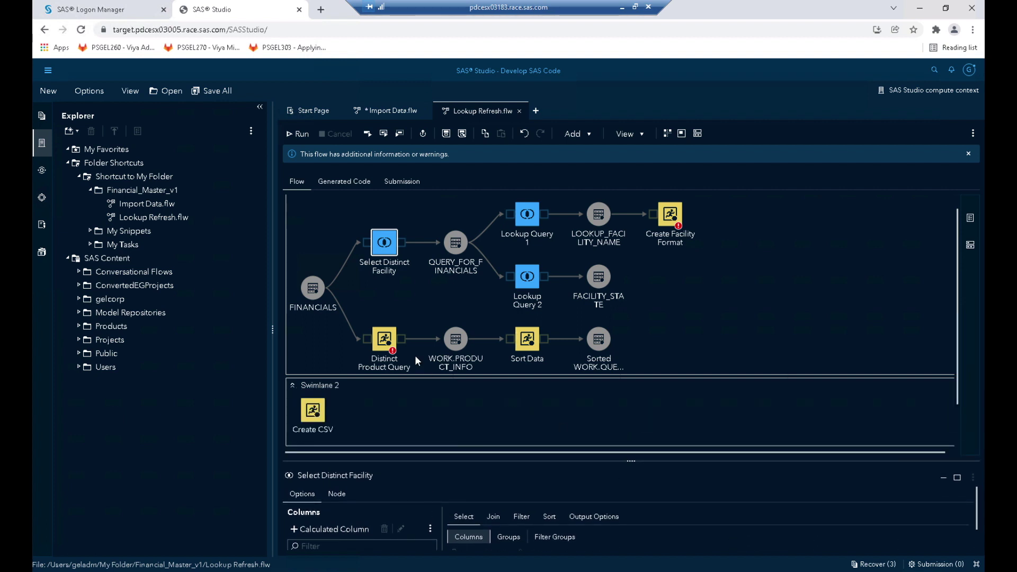
{"action": "left_click", "coordinate": [389, 350]}
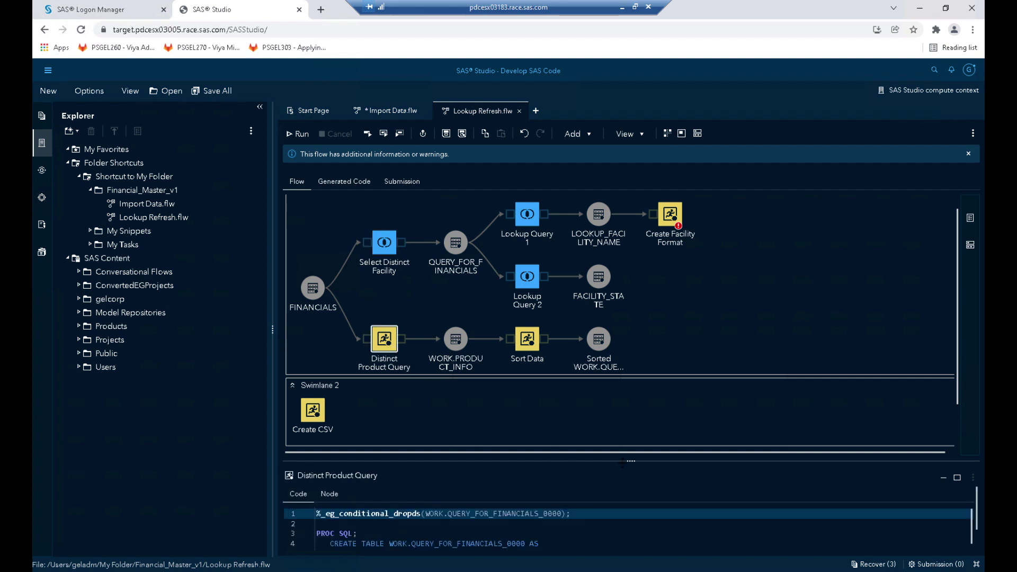
Read through the Distinct Product Query's converted PROC SQL code in an enlarged code pane.
{"action": "left_click_drag", "start_coordinate": [616, 421], "coordinate": [616, 372]}
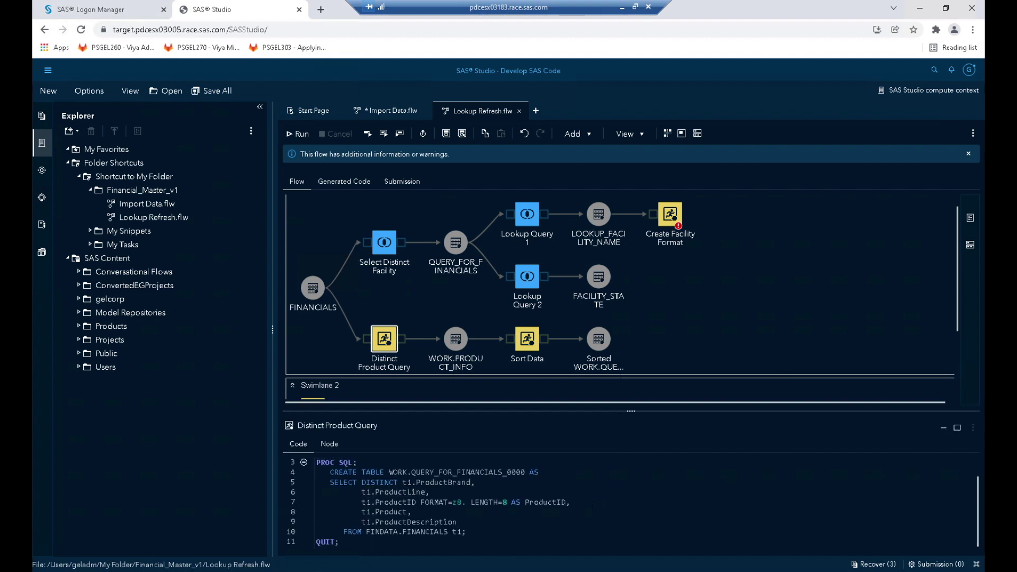
{"action": "scroll", "coordinate": [592, 506], "scroll_direction": "up", "scroll_amount": 1}
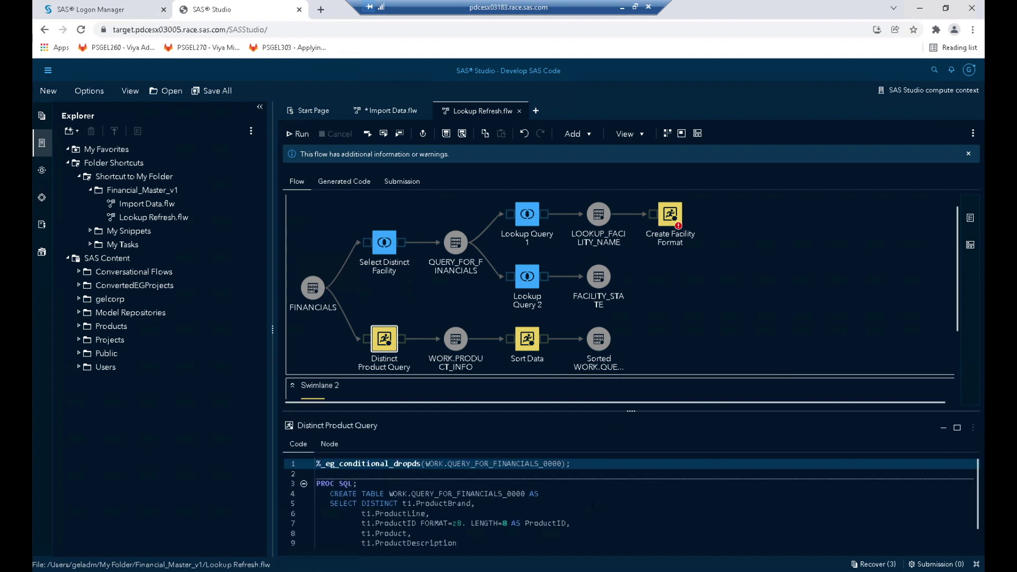
{"action": "left_click_drag", "start_coordinate": [630, 419], "coordinate": [631, 460]}
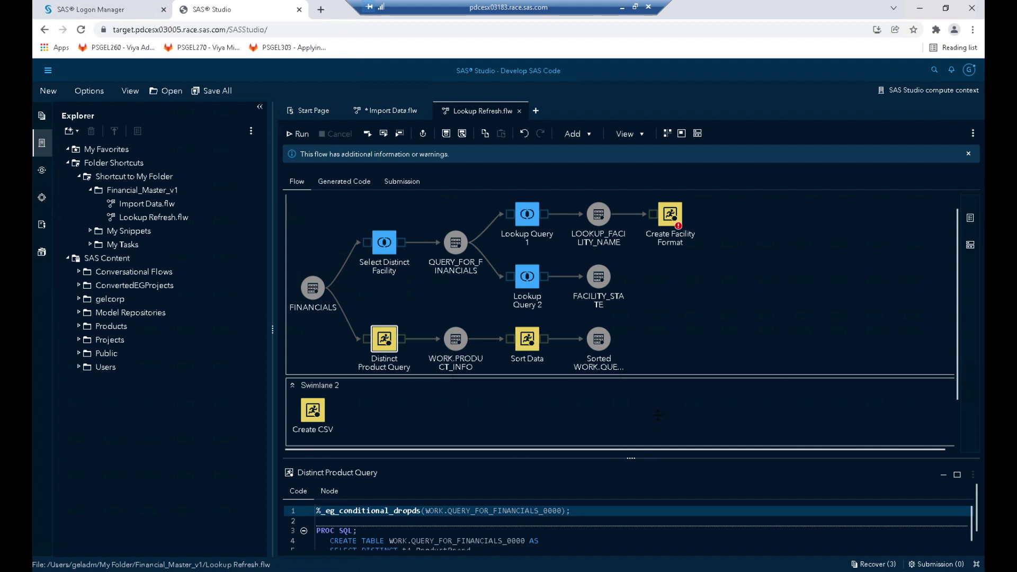
Review the Create Facility Format node's code, then select Swimlane 1 as a whole.
{"action": "left_click", "coordinate": [673, 221]}
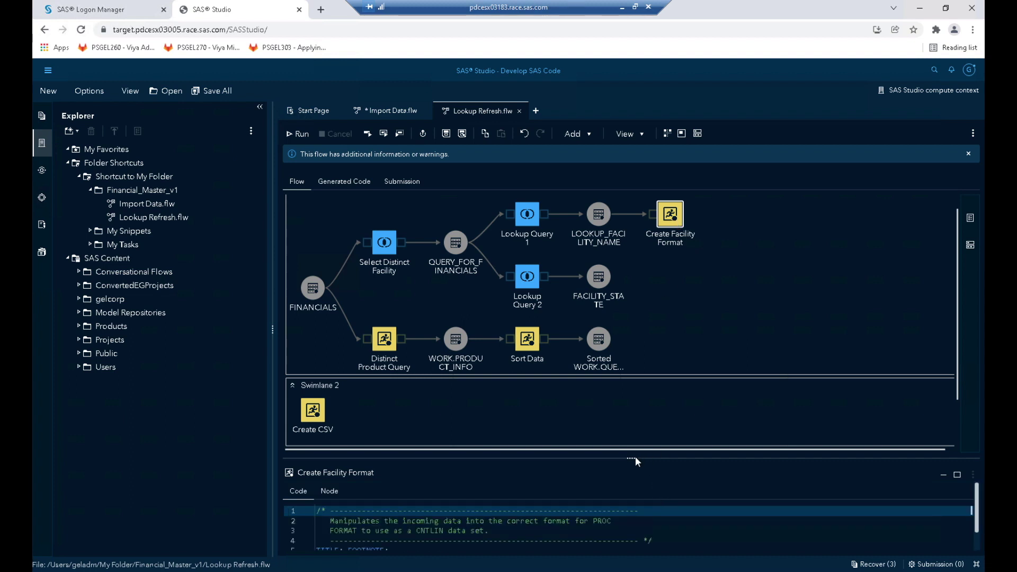
{"action": "scroll", "coordinate": [639, 503], "scroll_direction": "down", "scroll_amount": 2}
{"action": "scroll", "coordinate": [639, 512], "scroll_direction": "down", "scroll_amount": 3}
{"action": "scroll", "coordinate": [639, 511], "scroll_direction": "up", "scroll_amount": 6}
{"action": "left_click", "coordinate": [344, 253]}
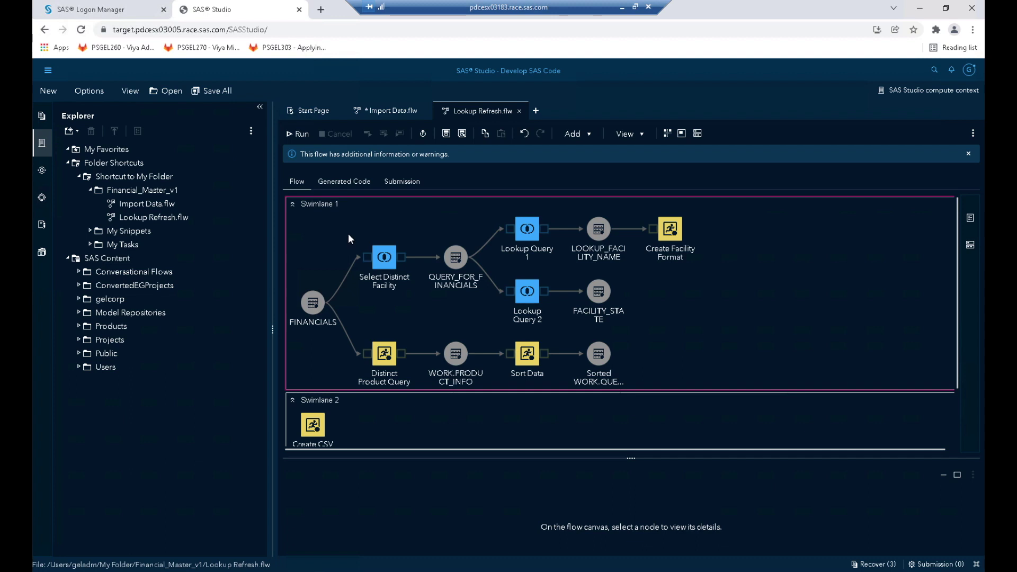
Run only Swimlane 1, then preview the sorted WORK.QUERY_FOR_FINANCIALS_0000 output table's data.
{"action": "right_click", "coordinate": [348, 238]}
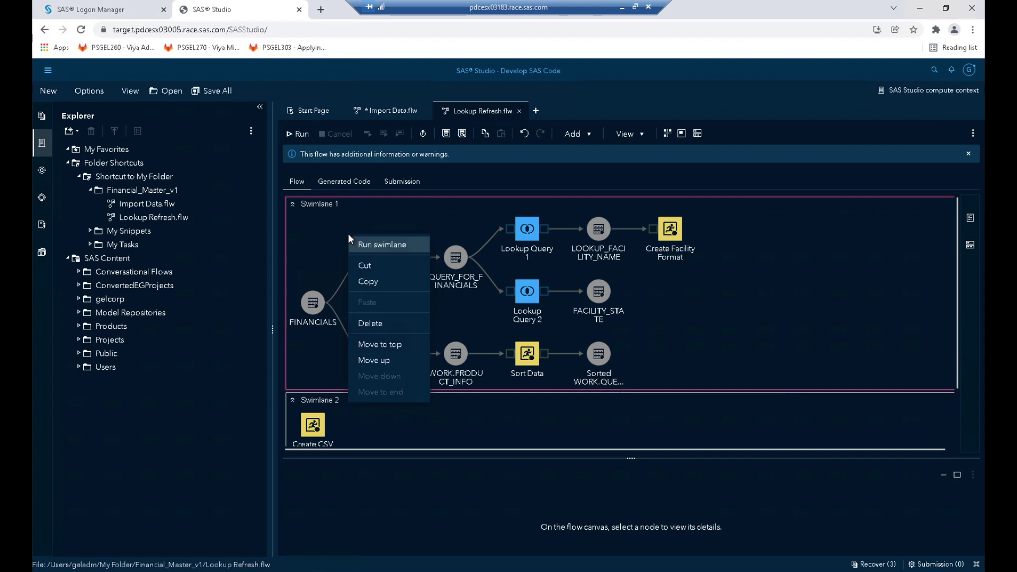
{"action": "left_click", "coordinate": [382, 245]}
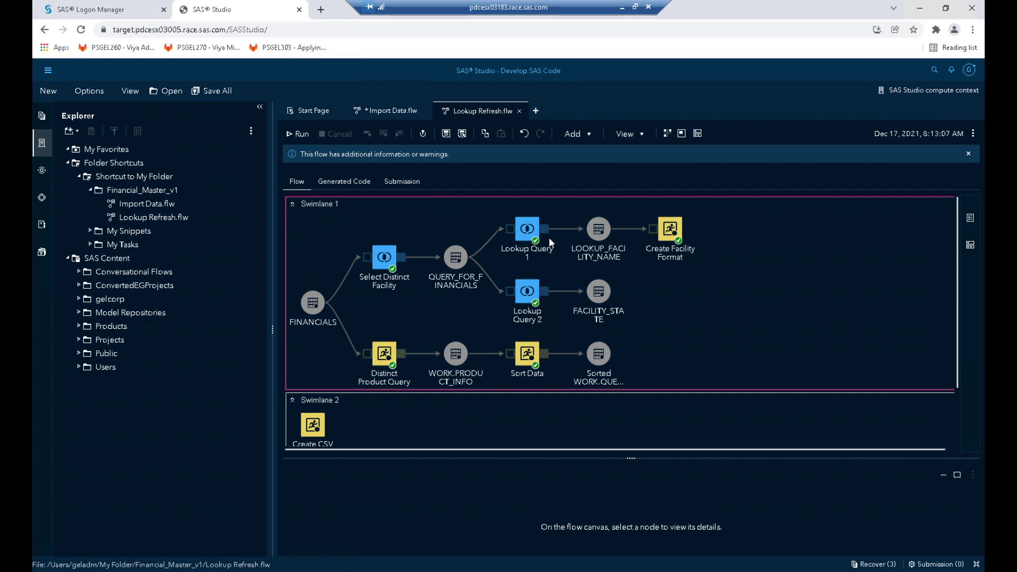
{"action": "left_click", "coordinate": [598, 358]}
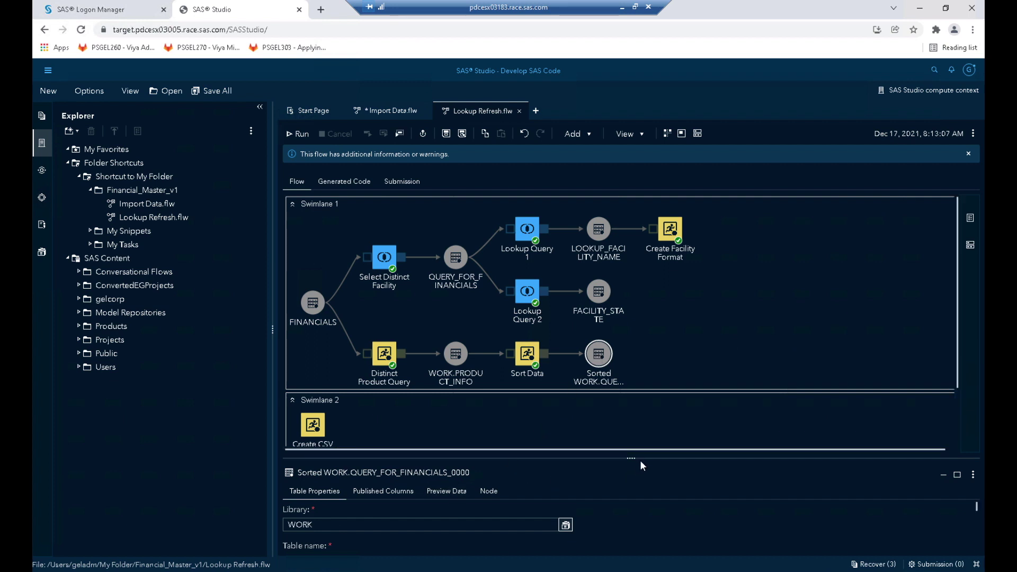
{"action": "left_click_drag", "start_coordinate": [631, 458], "coordinate": [630, 413]}
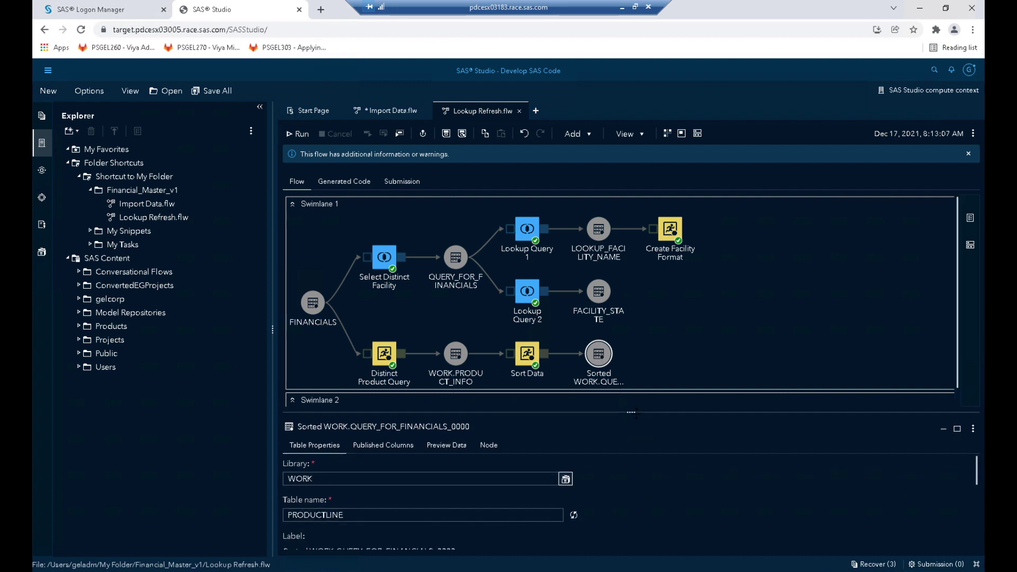
{"action": "left_click", "coordinate": [457, 447]}
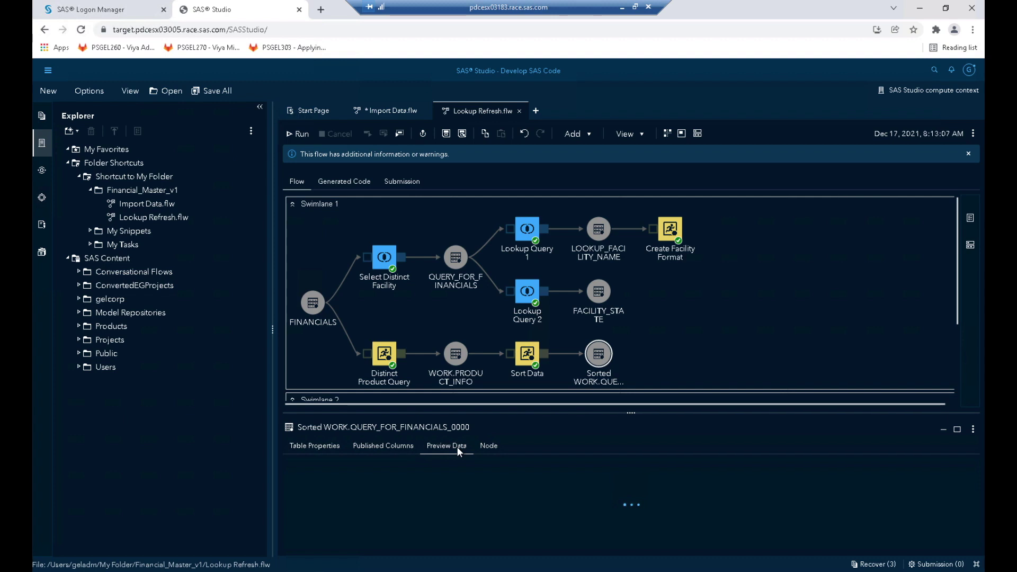
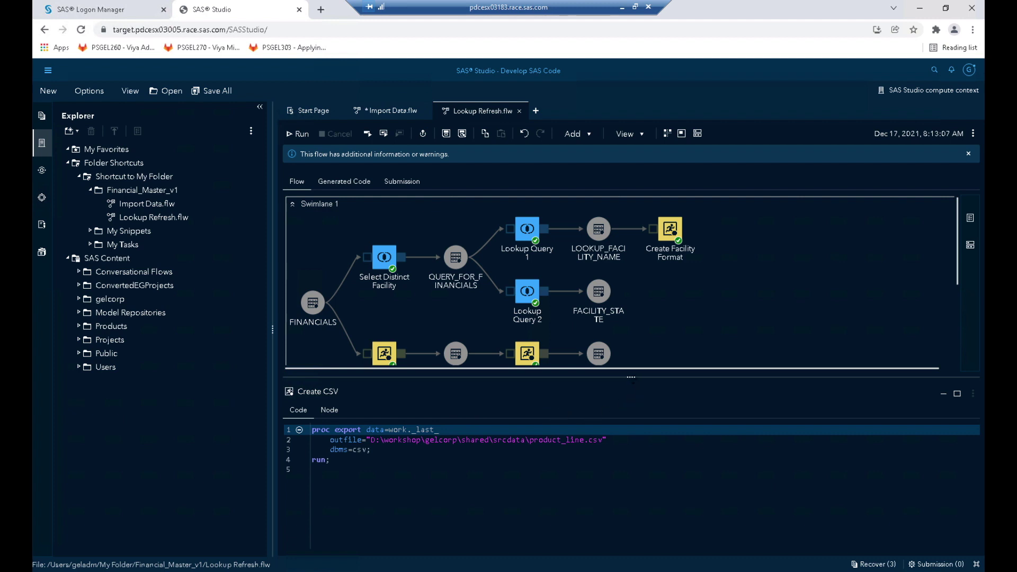
Delete the Create CSV node from Swimlane 2, show the Libraries list, and collapse Swimlane 1.
{"action": "left_click_drag", "start_coordinate": [632, 385], "coordinate": [623, 488]}
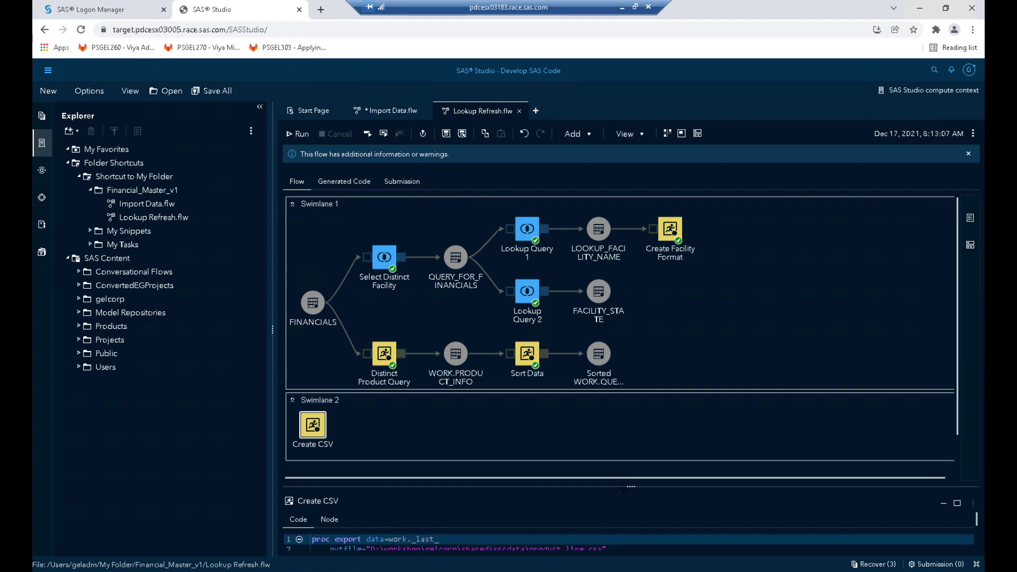
{"action": "right_click", "coordinate": [320, 428]}
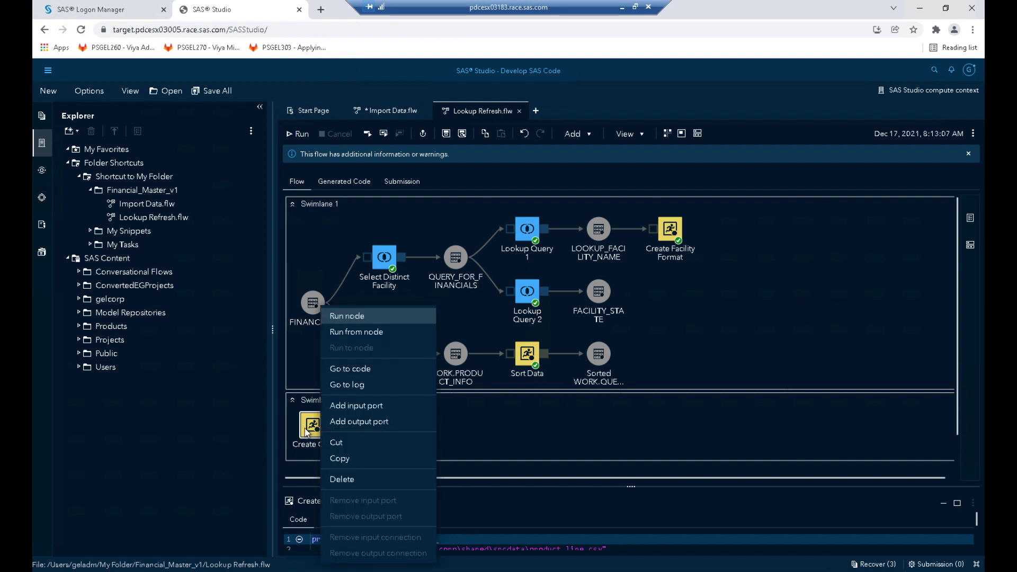
{"action": "left_click", "coordinate": [305, 432]}
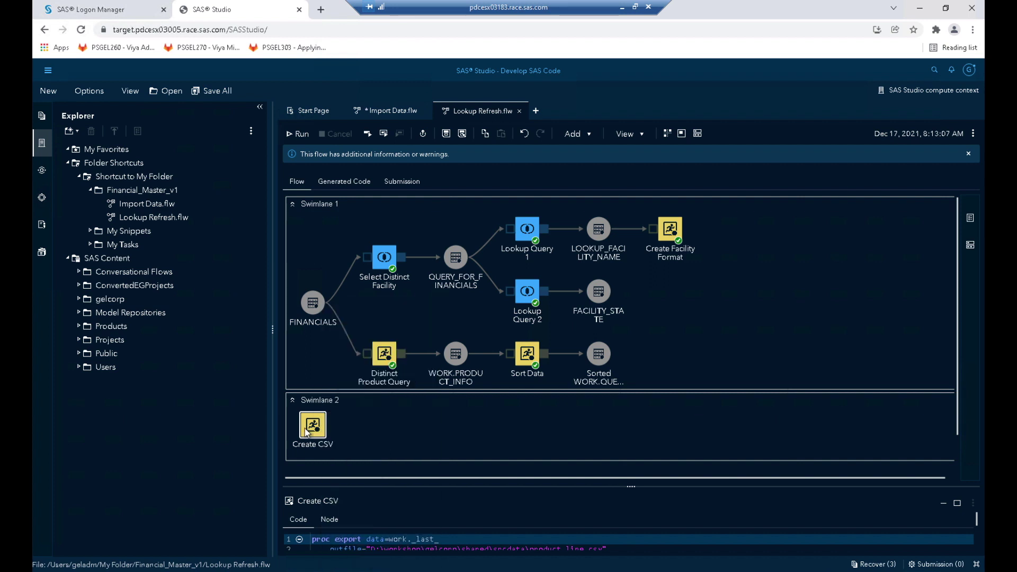
{"action": "right_click", "coordinate": [306, 431]}
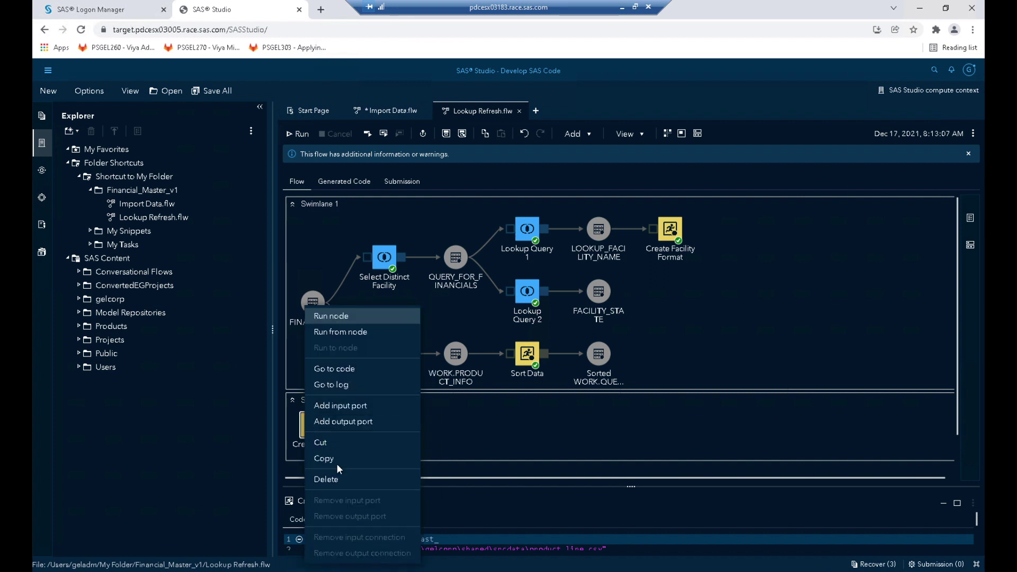
{"action": "left_click", "coordinate": [336, 478]}
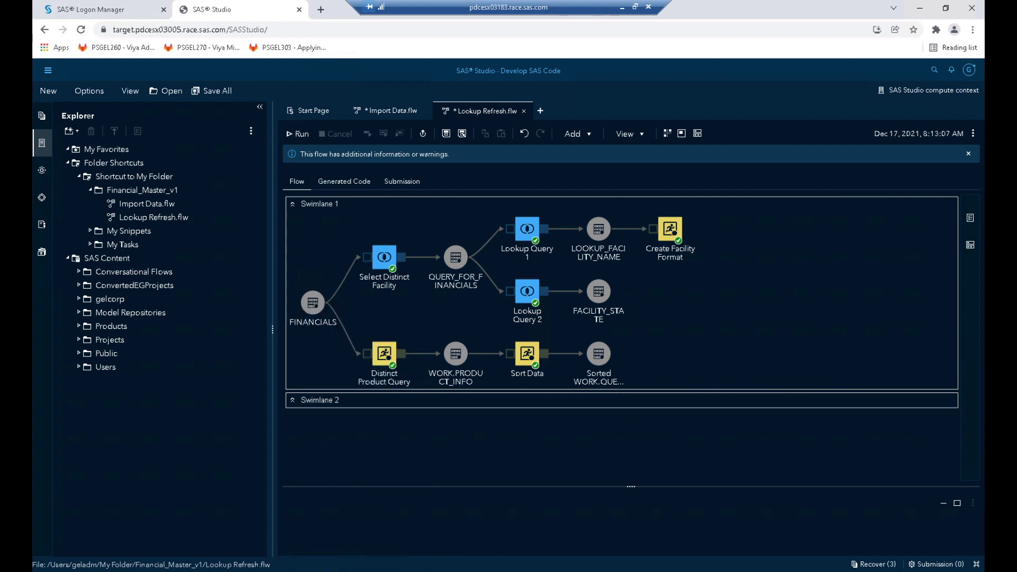
{"action": "left_click", "coordinate": [41, 252]}
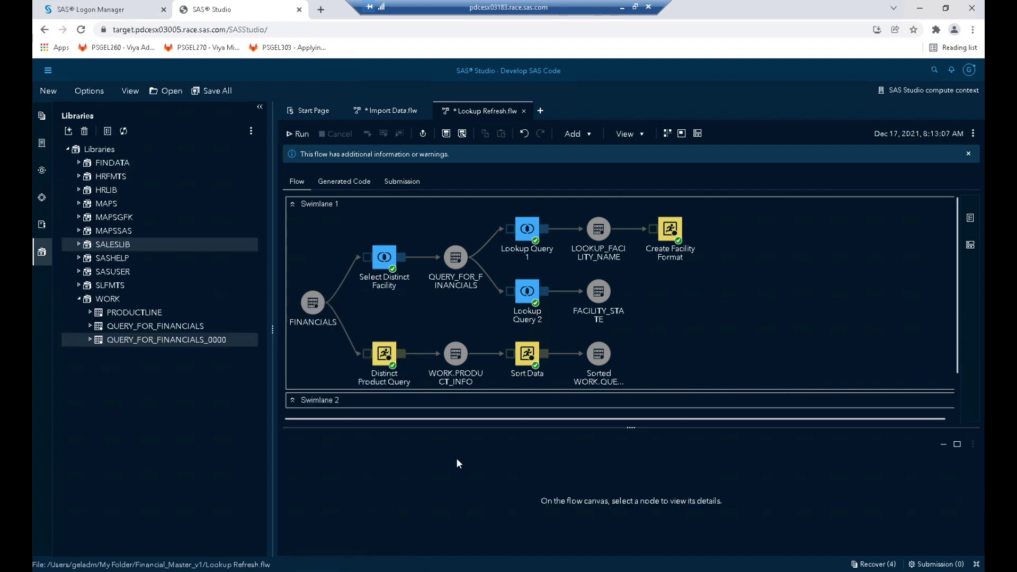
{"action": "left_click", "coordinate": [294, 205]}
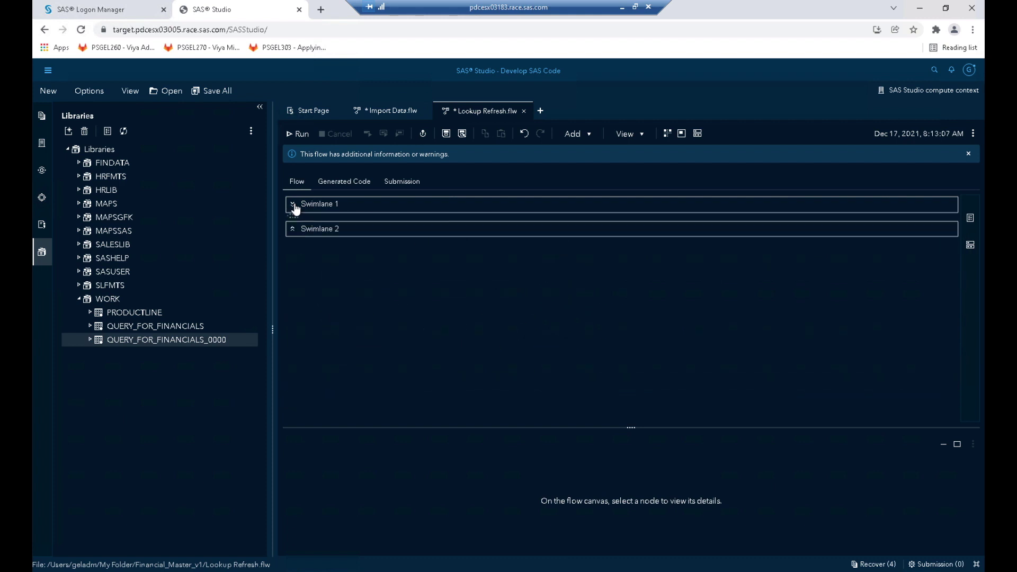
Place a File step from Steps in Swimlane 2 and attach a new Export node feeding it.
{"action": "left_click", "coordinate": [41, 173]}
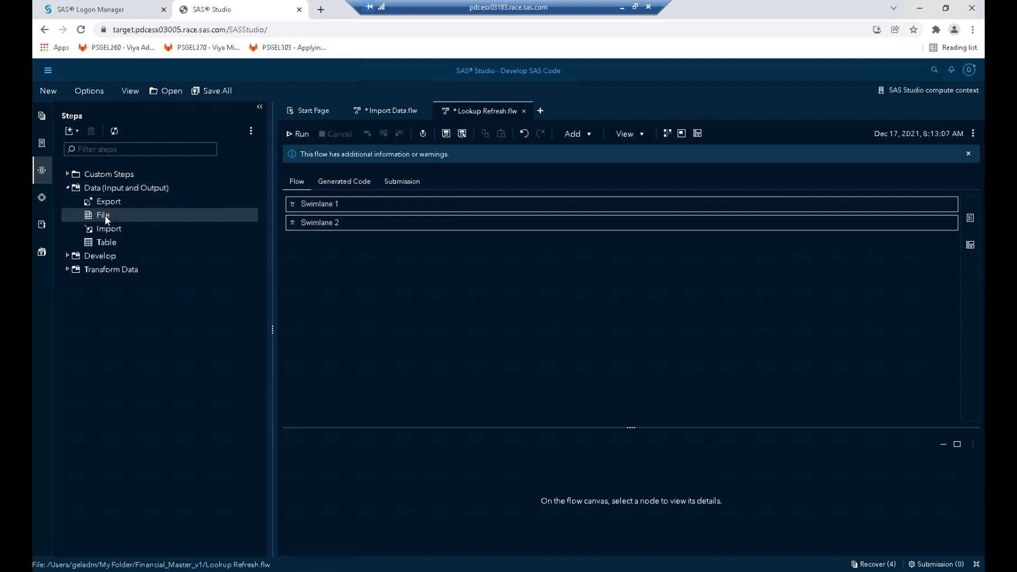
{"action": "left_click_drag", "start_coordinate": [284, 220], "coordinate": [310, 220]}
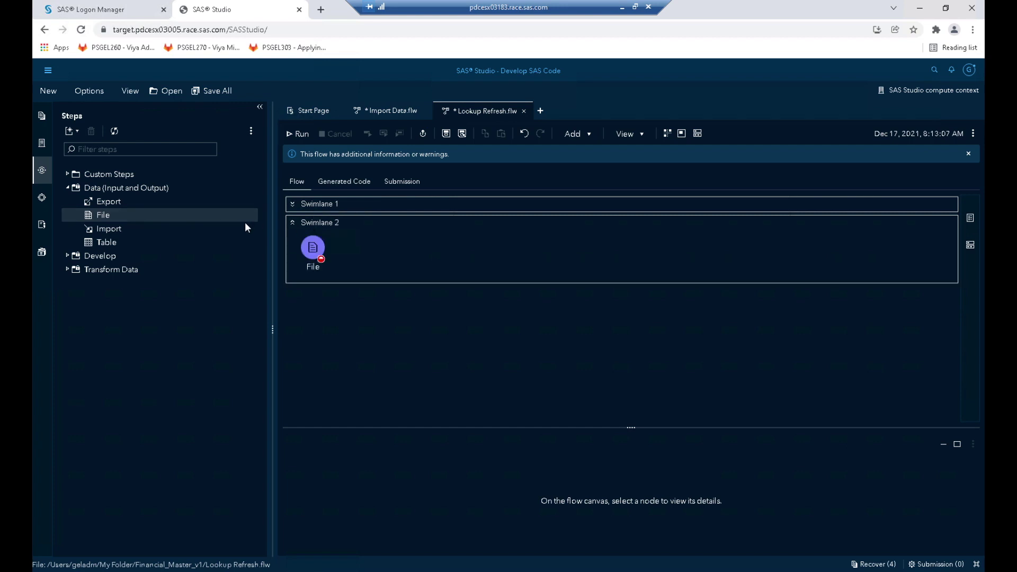
{"action": "right_click", "coordinate": [313, 249]}
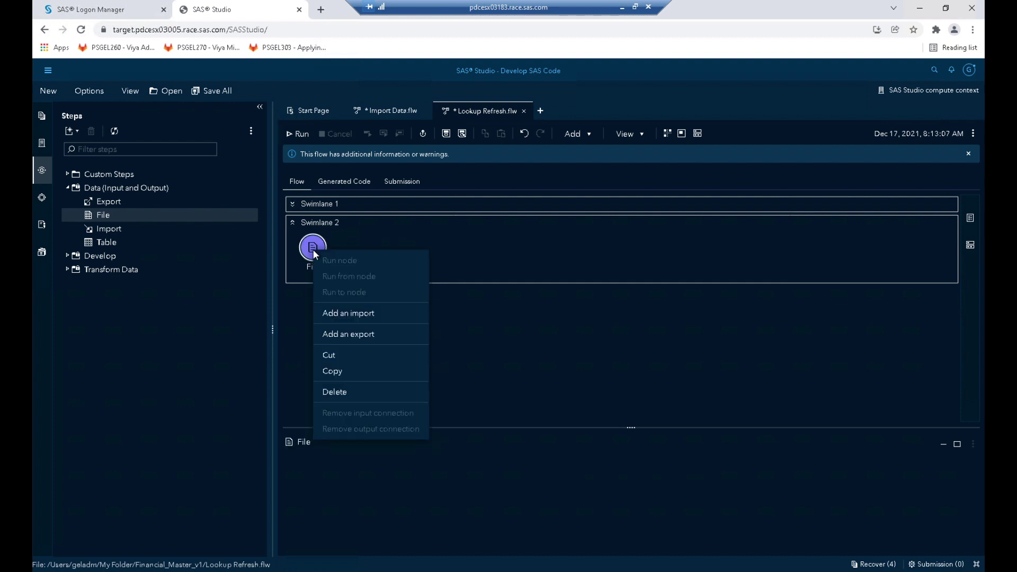
{"action": "left_click", "coordinate": [349, 335]}
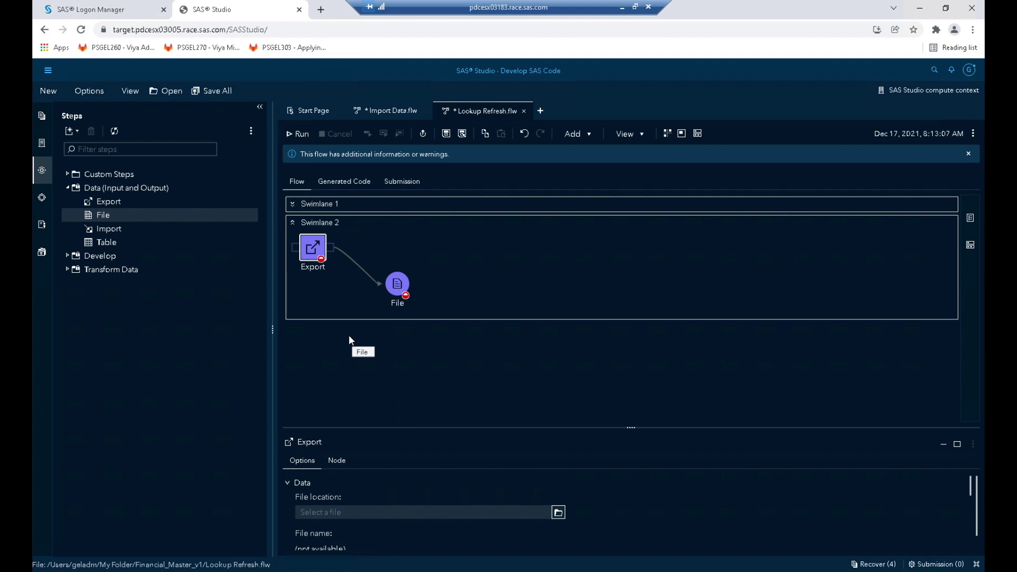
{"action": "left_click", "coordinate": [397, 287]}
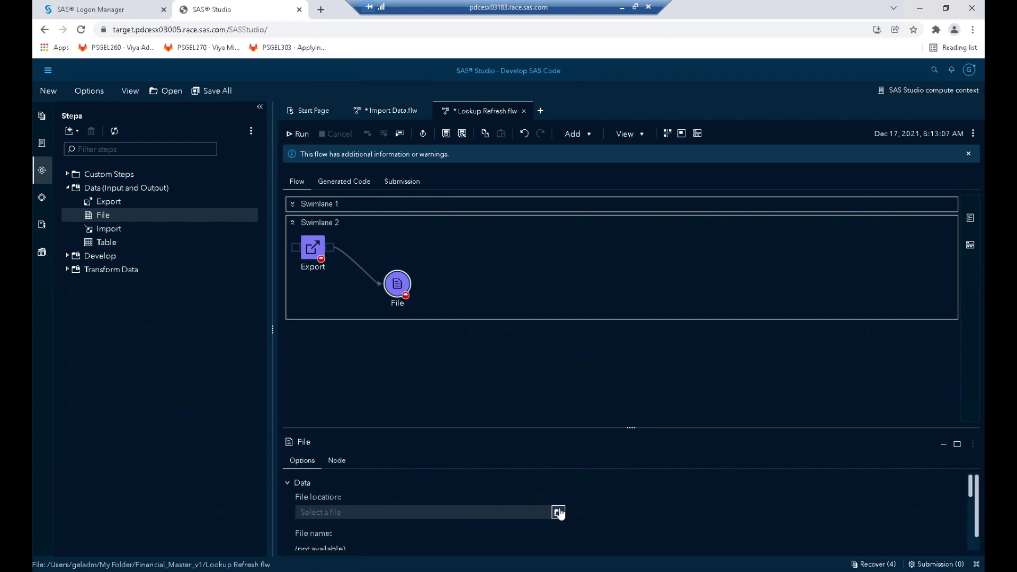
Set the File node's output location to /gelcorp/financecontent/product.csv.
{"action": "left_click", "coordinate": [558, 513]}
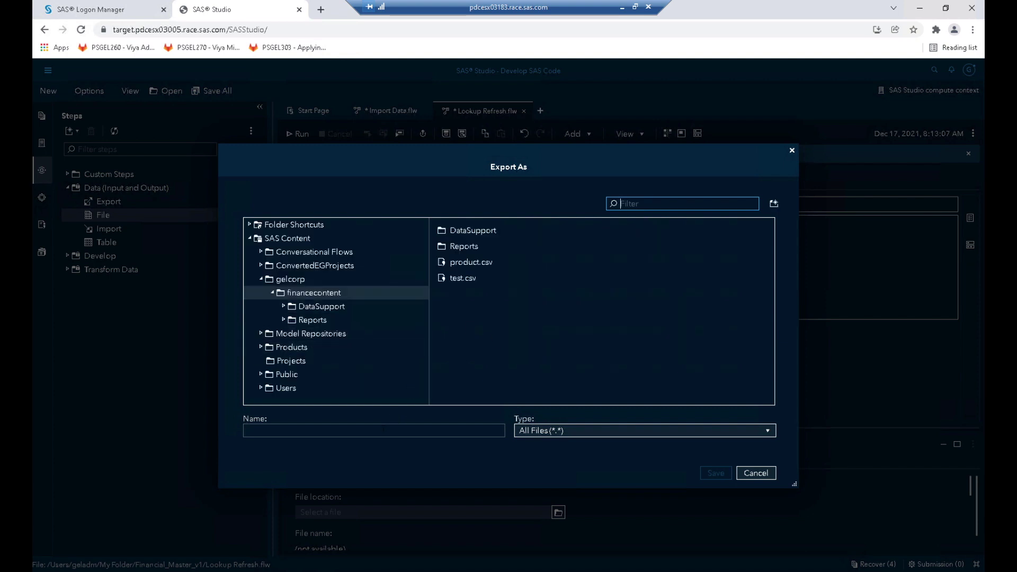
{"action": "left_click", "coordinate": [383, 430]}
{"action": "type", "text": "prod"}
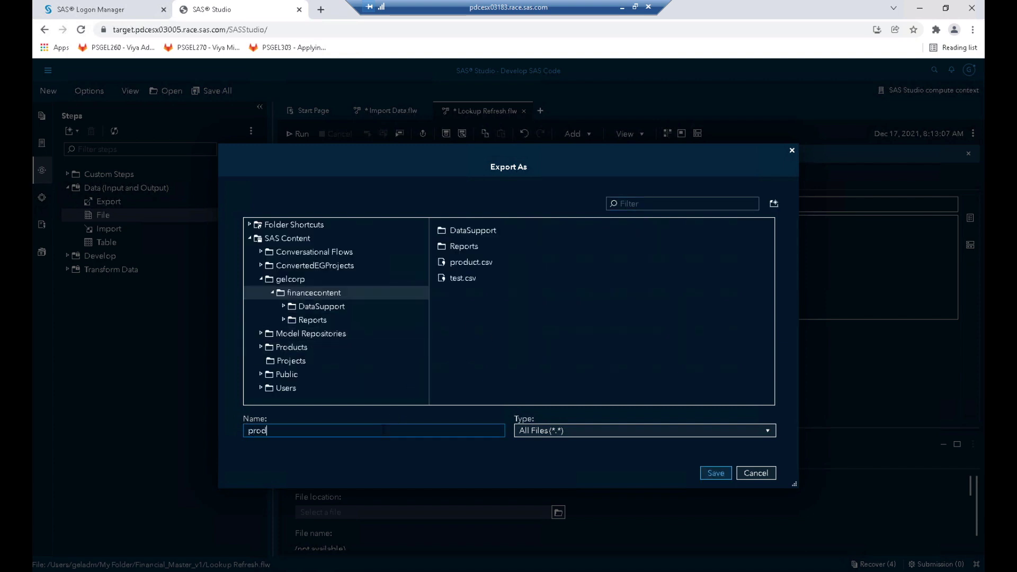
{"action": "type", "text": "uct.csv"}
{"action": "left_click", "coordinate": [716, 473]}
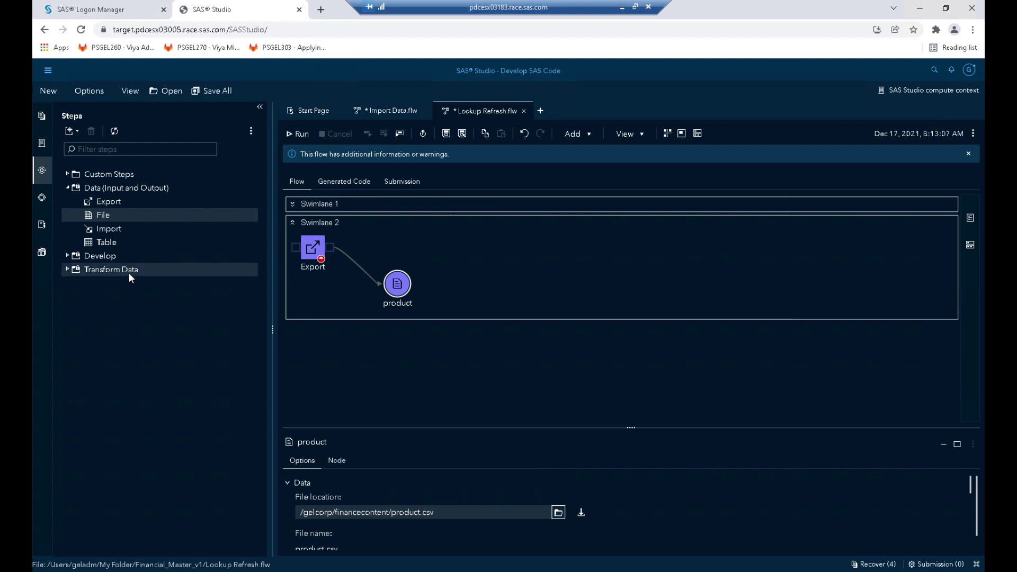
Drag the WORK table QUERY_FOR_FINANCIALS_0000 into Swimlane 2 as the Export node's input.
{"action": "left_click", "coordinate": [43, 253]}
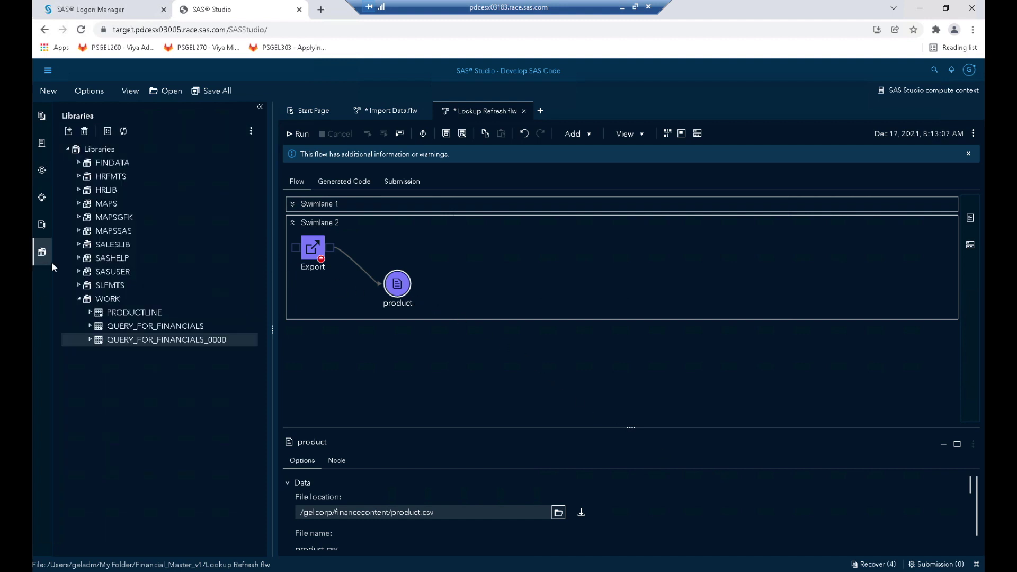
{"action": "left_click", "coordinate": [79, 300]}
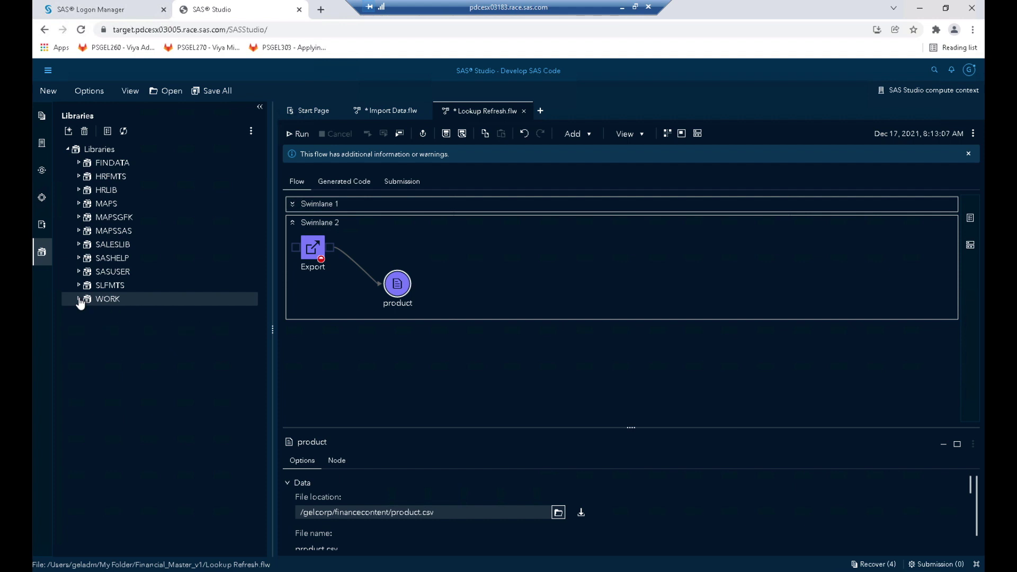
{"action": "left_click", "coordinate": [79, 300]}
{"action": "left_click", "coordinate": [128, 339]}
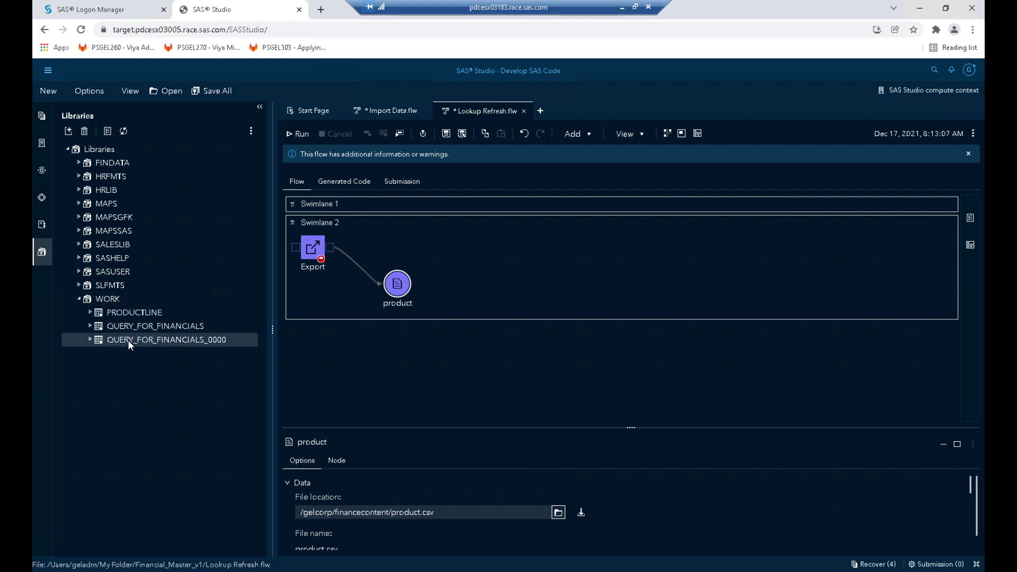
{"action": "left_click_drag", "start_coordinate": [126, 340], "coordinate": [302, 255]}
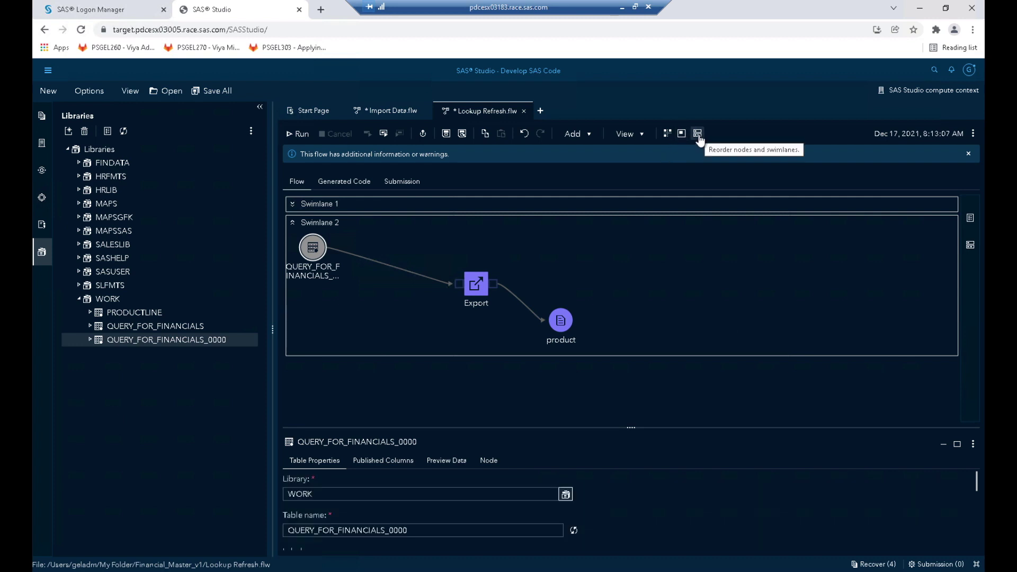
Run only Swimlane 2, check the product node's result, and switch to the Explorer pane.
{"action": "right_click", "coordinate": [653, 284]}
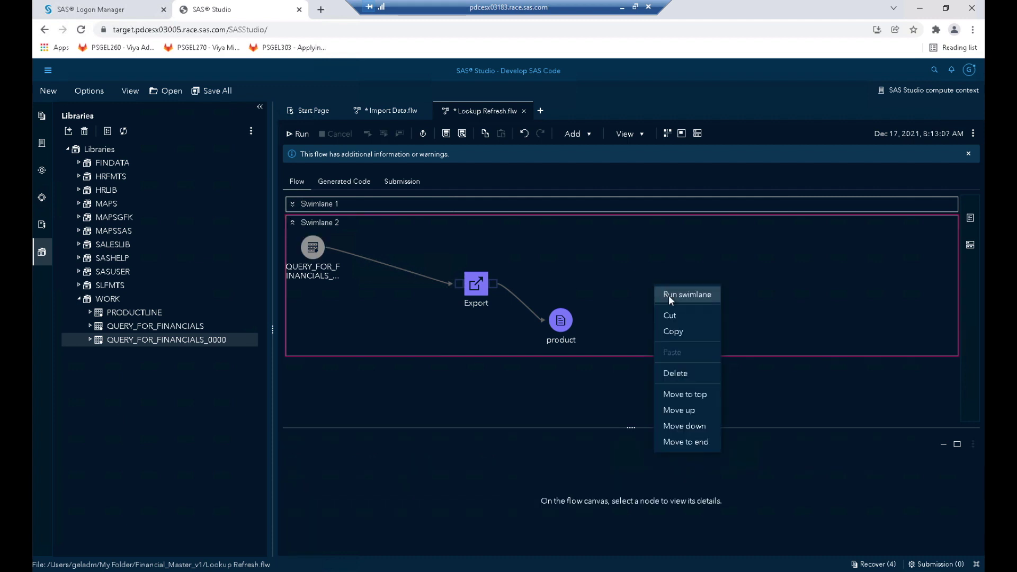
{"action": "left_click", "coordinate": [668, 294]}
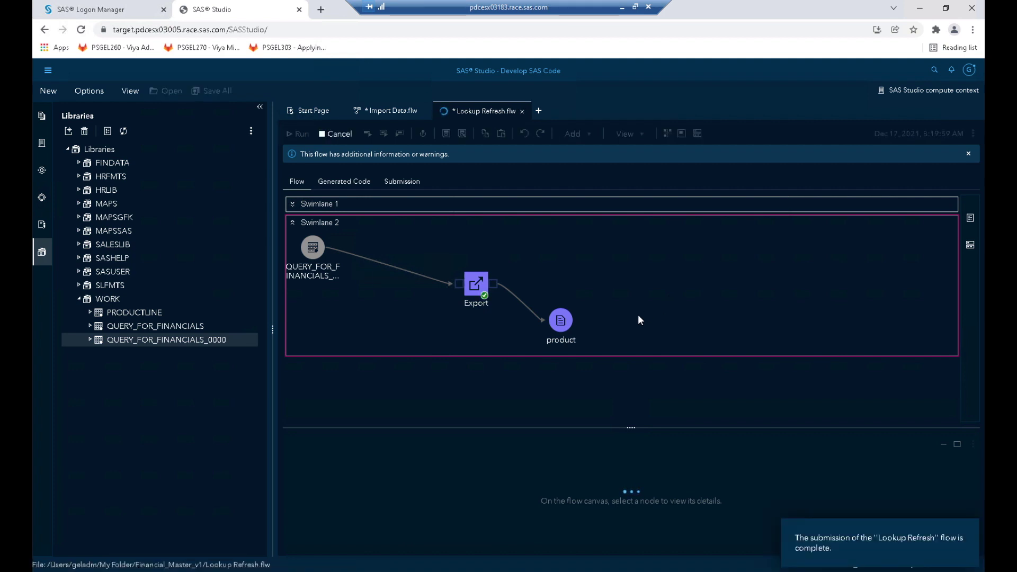
{"action": "left_click", "coordinate": [564, 321]}
{"action": "left_click", "coordinate": [42, 143]}
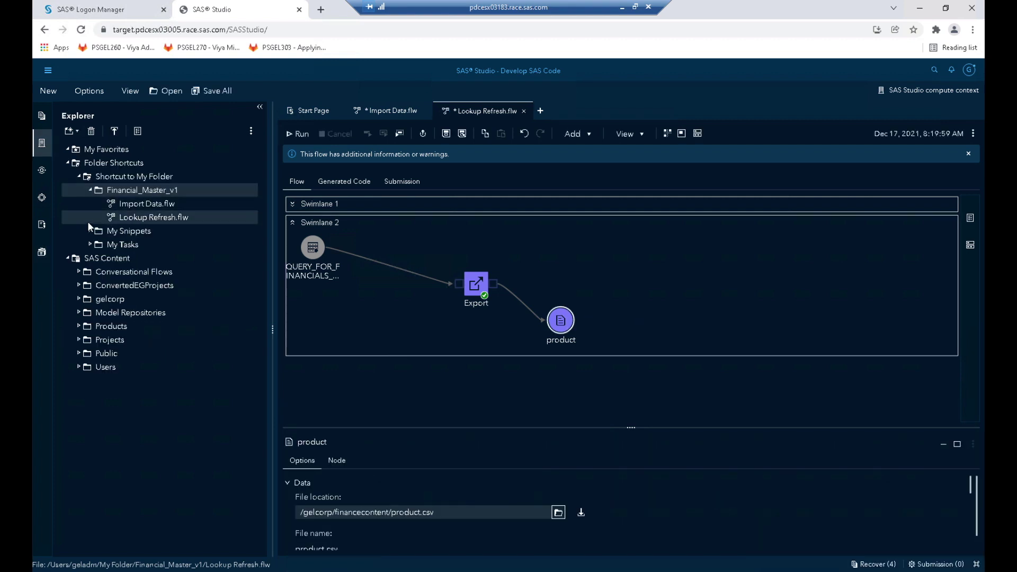
Open product.csv from gelcorp > financecontent, then return to the Lookup Refresh.flw tab.
{"action": "left_click", "coordinate": [79, 300]}
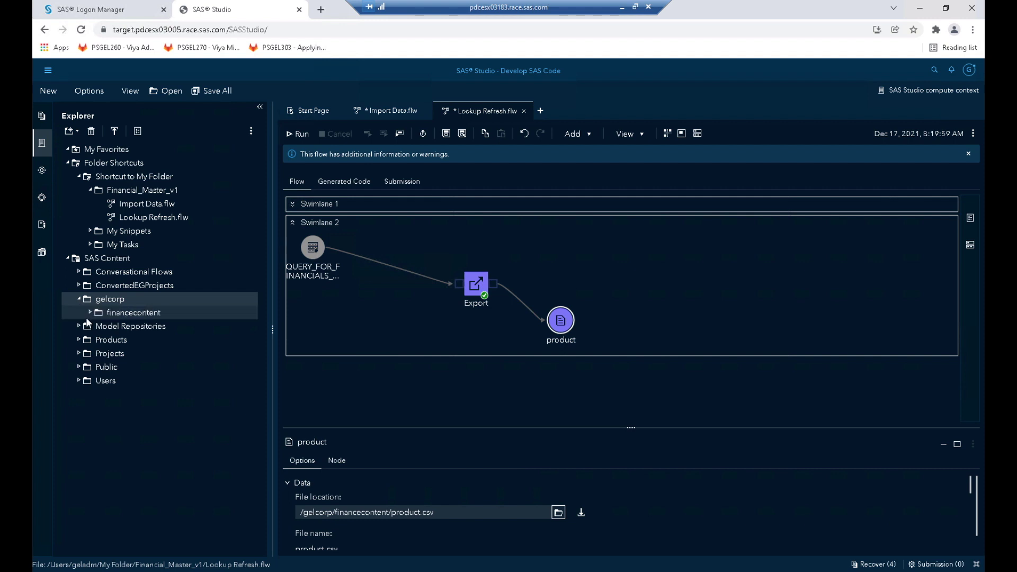
{"action": "left_click", "coordinate": [89, 314]}
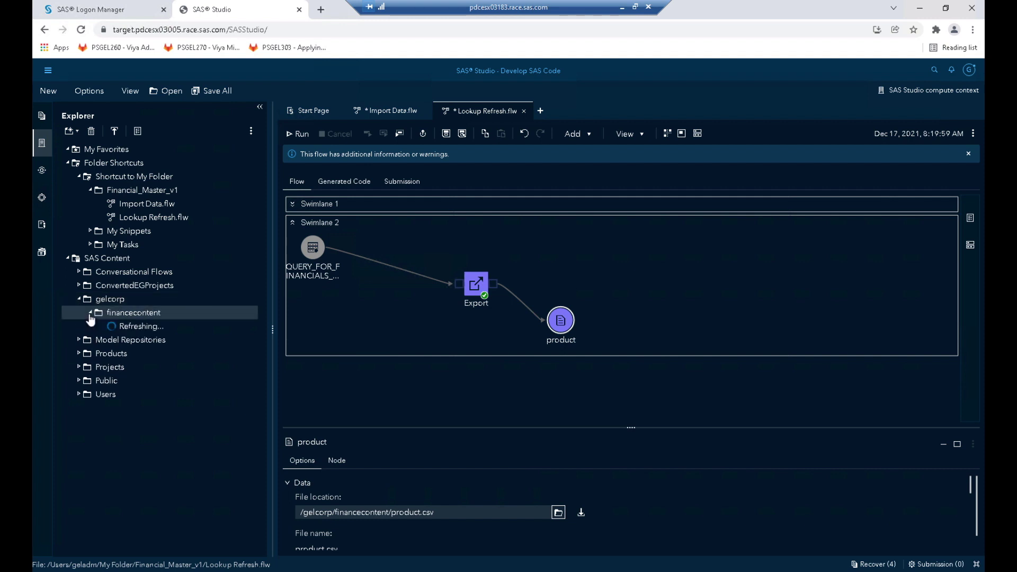
{"action": "left_click", "coordinate": [119, 355]}
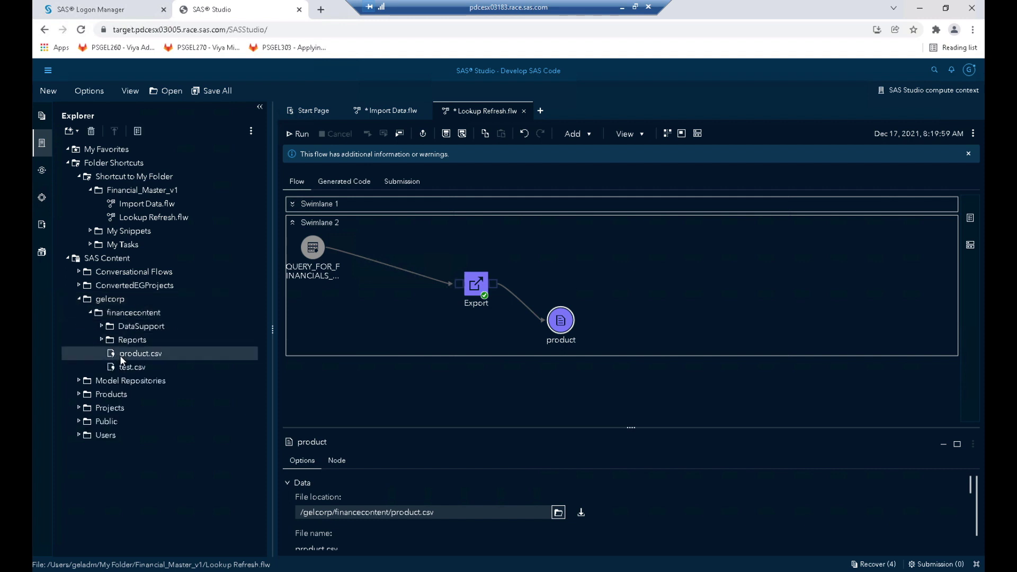
{"action": "right_click", "coordinate": [119, 355]}
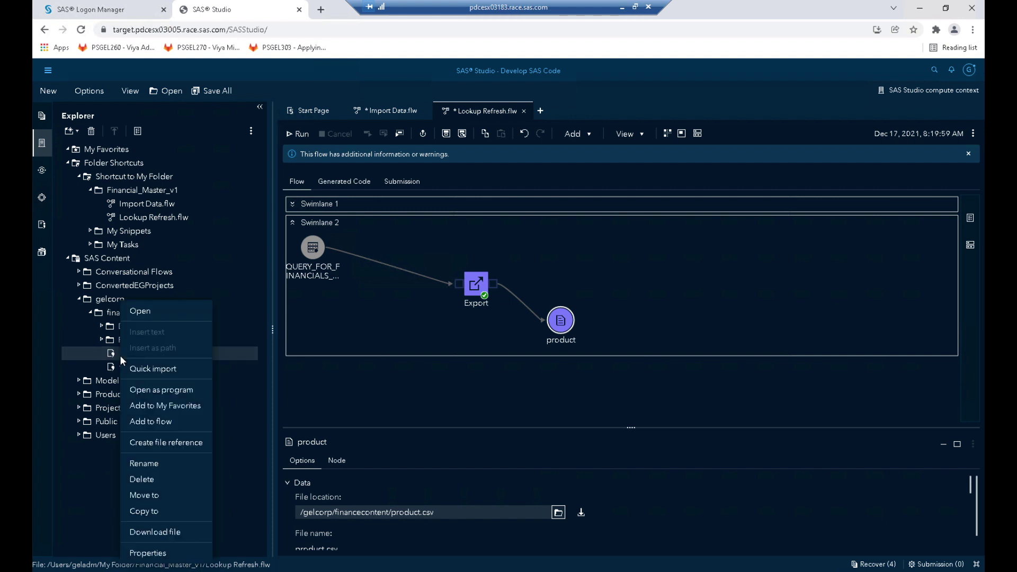
{"action": "left_click", "coordinate": [145, 314]}
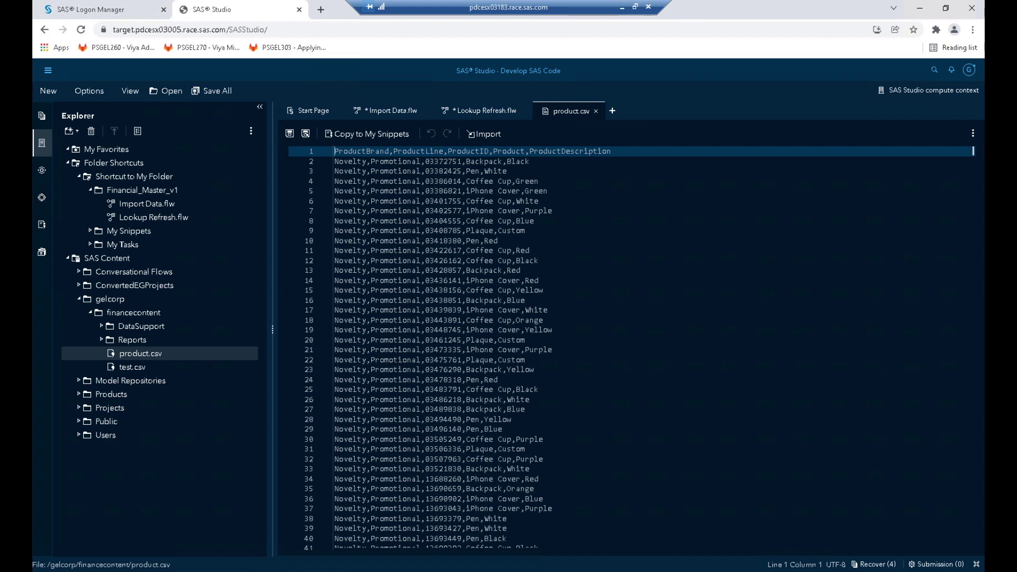
{"action": "left_click", "coordinate": [499, 117]}
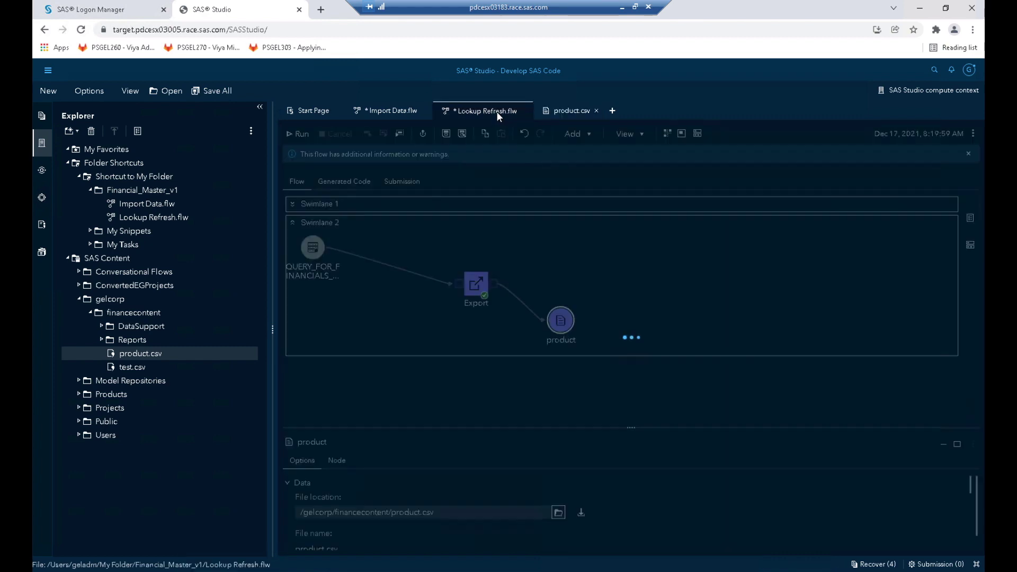
Expand Swimlane 1, close the flow warnings banner, and save Lookup Refresh.flw with Ctrl+S.
{"action": "left_click", "coordinate": [292, 205]}
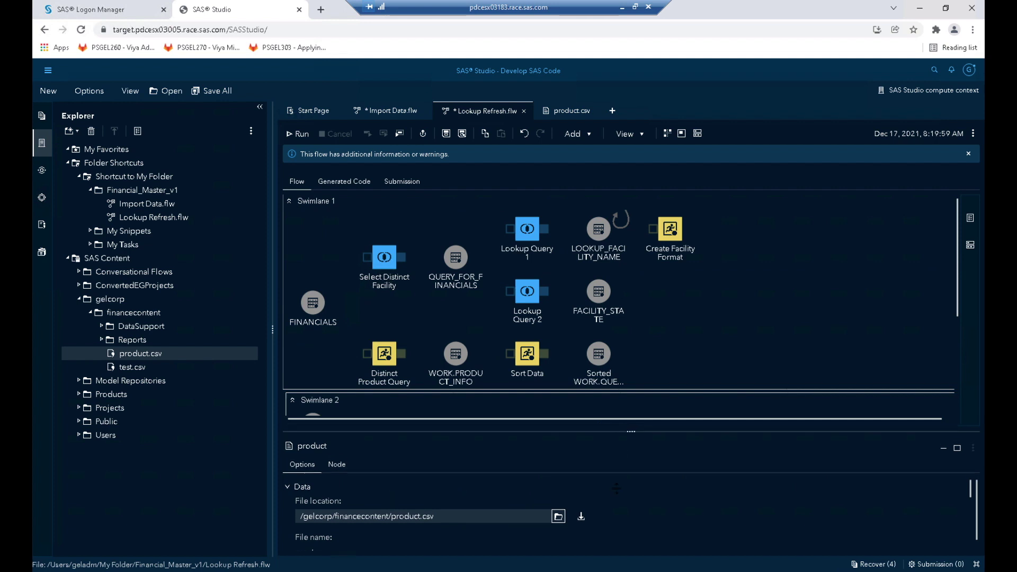
{"action": "left_click_drag", "start_coordinate": [622, 427], "coordinate": [615, 503]}
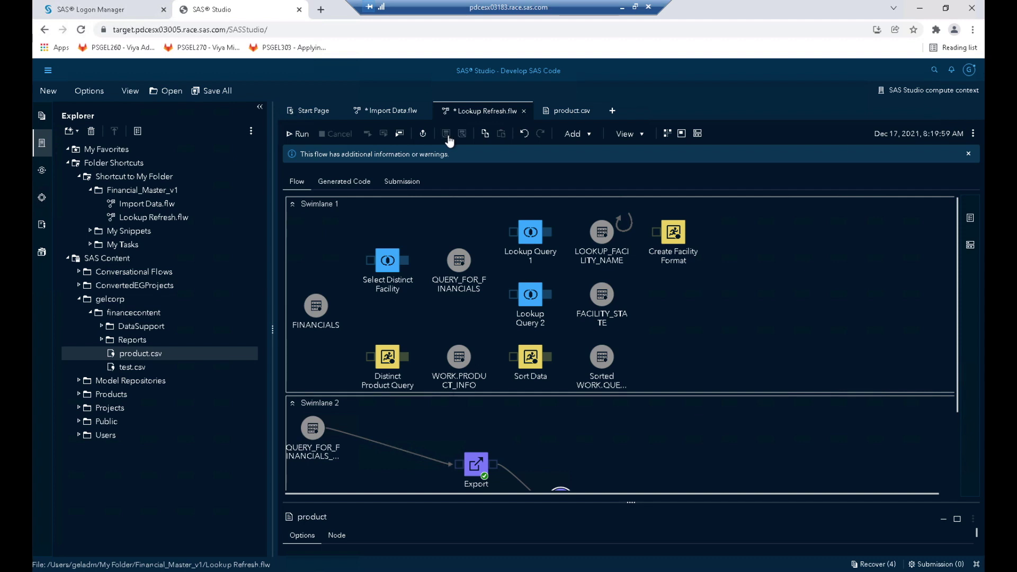
{"action": "left_click", "coordinate": [968, 154]}
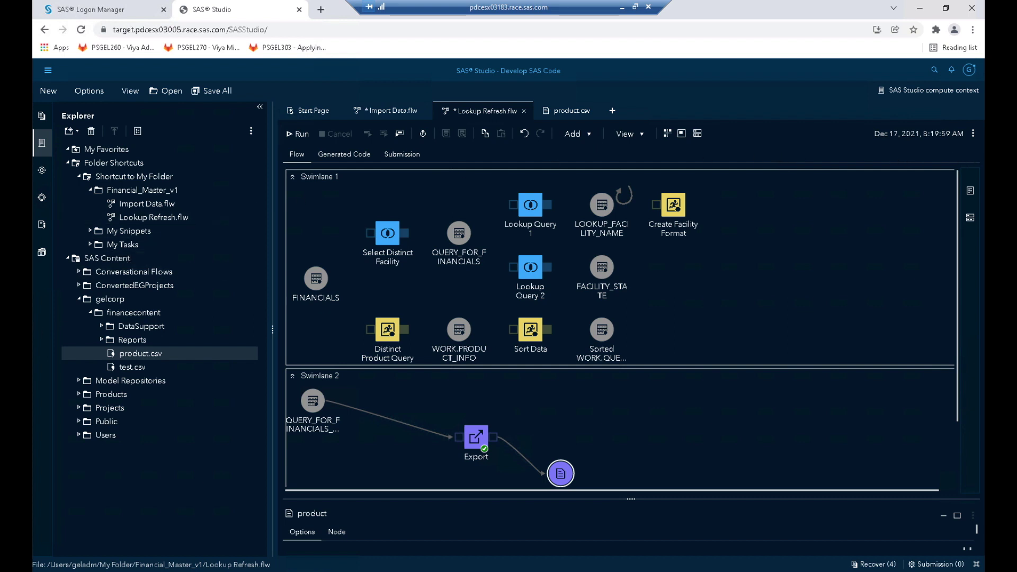
{"action": "key", "text": "ctrl+s"}
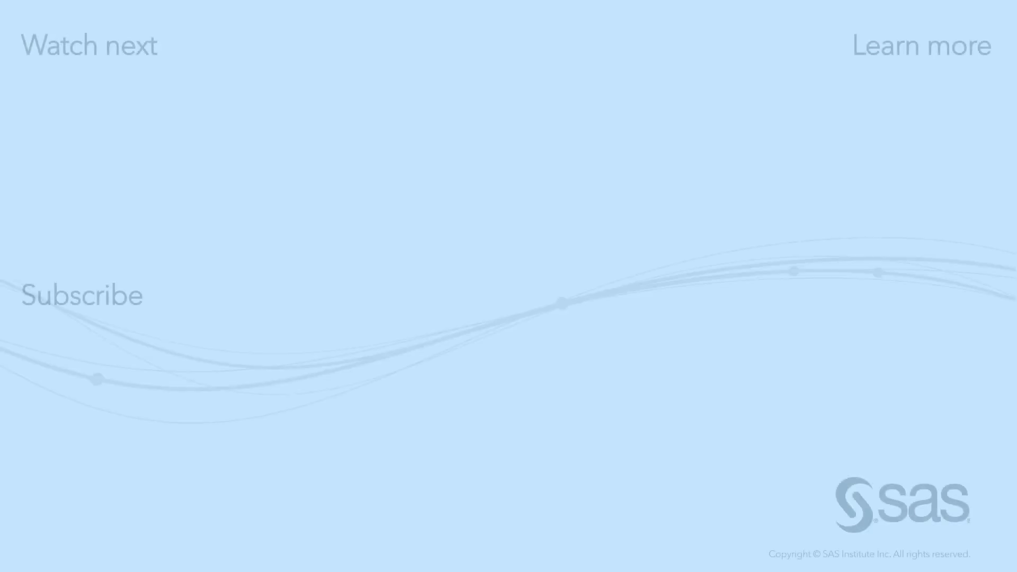